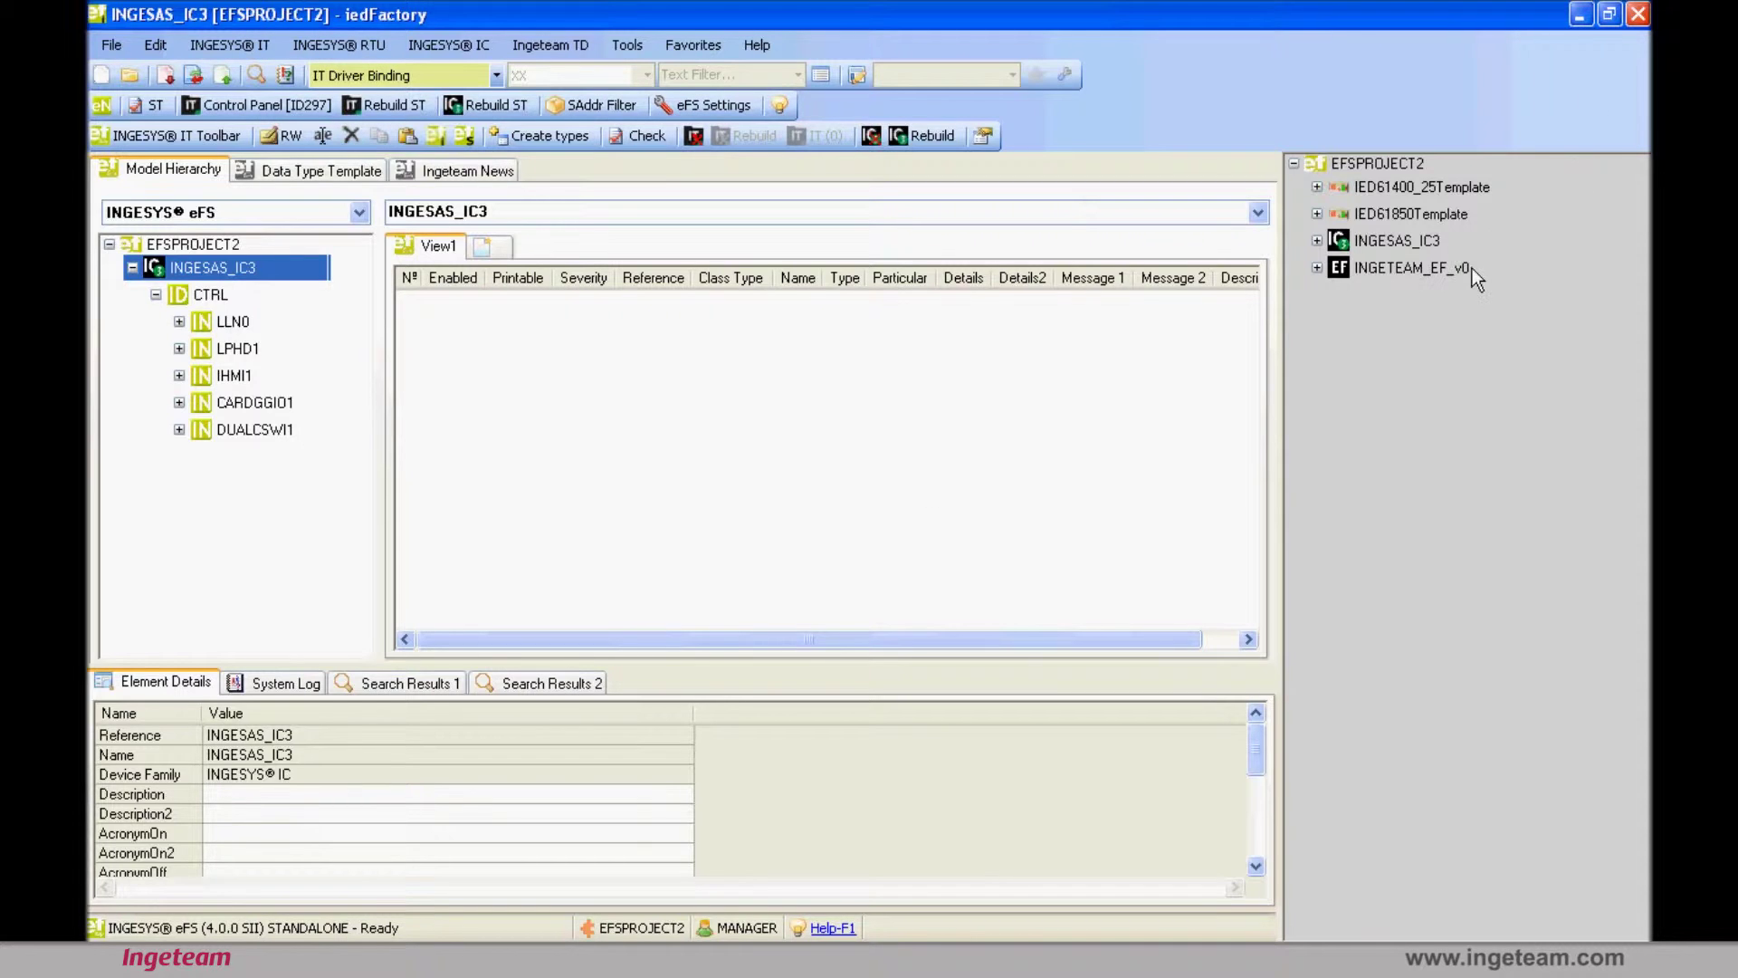
Select the INGETEAM_EF_v0 device template in the EFSPROJECT2 project tree.
left_click_drag(1472, 268, 1279, 472)
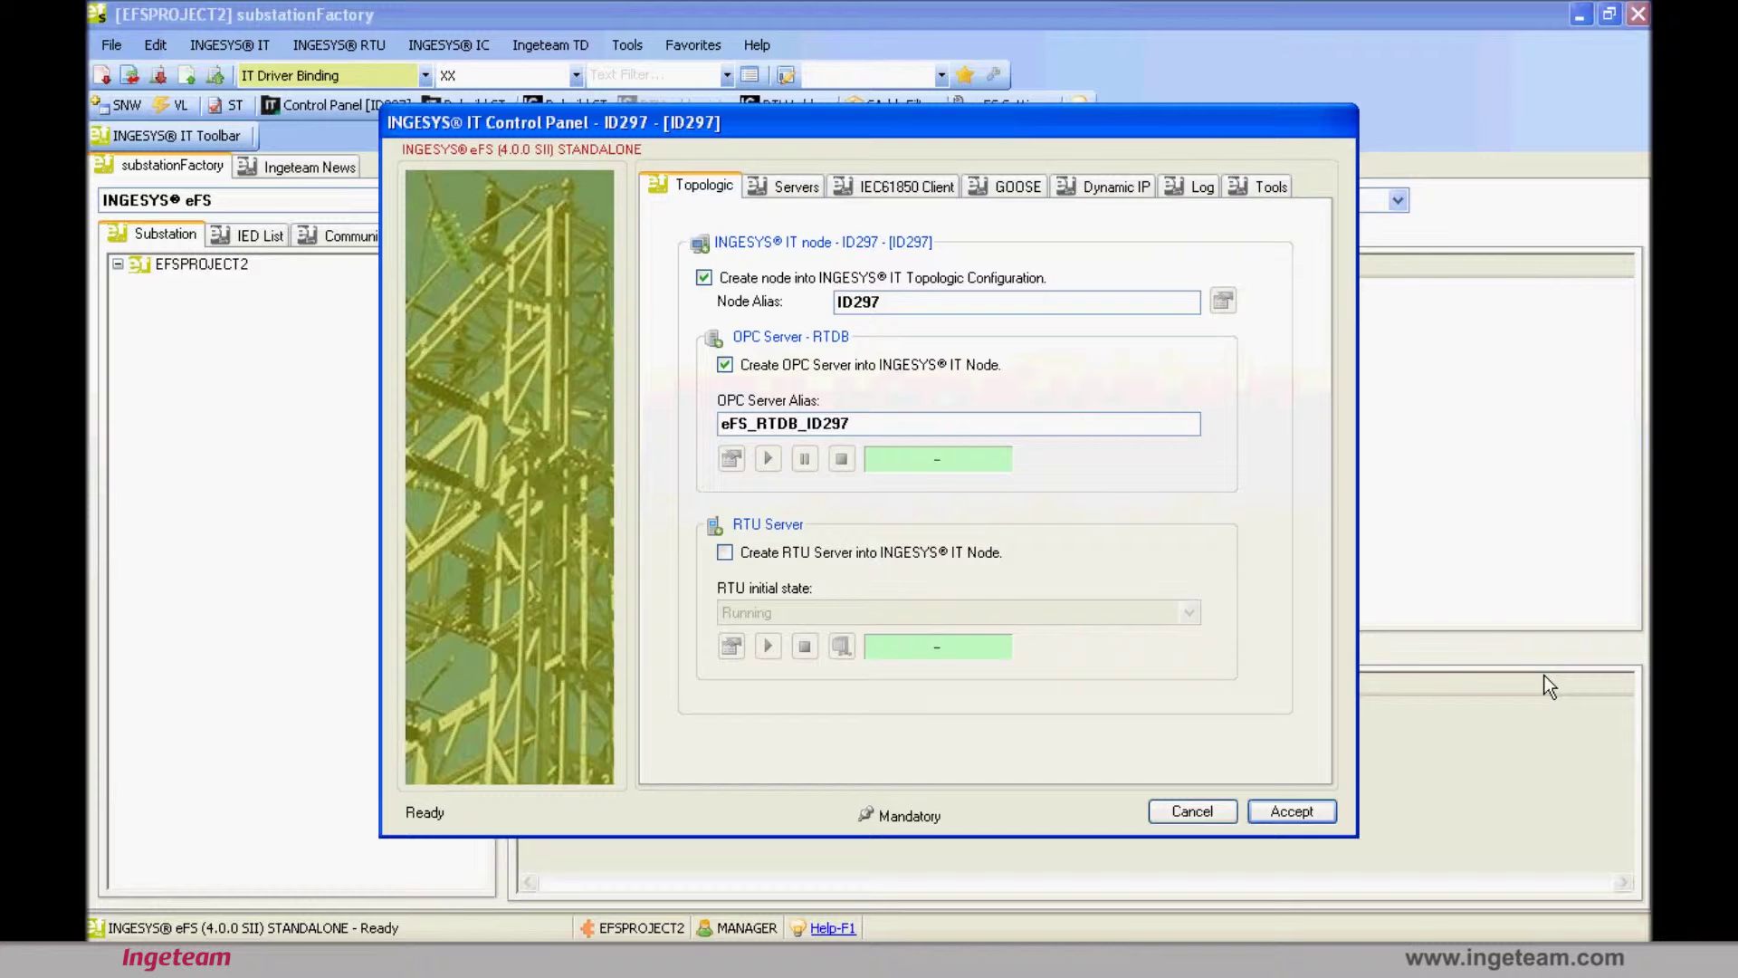
Replace the ID297 node's OPC Server Alias with RTDB and accept the Topologic settings.
mouse_move(1035, 131)
left_mouse_down()
mouse_move(1035, 100)
mouse_move(1036, 127)
left_mouse_up()
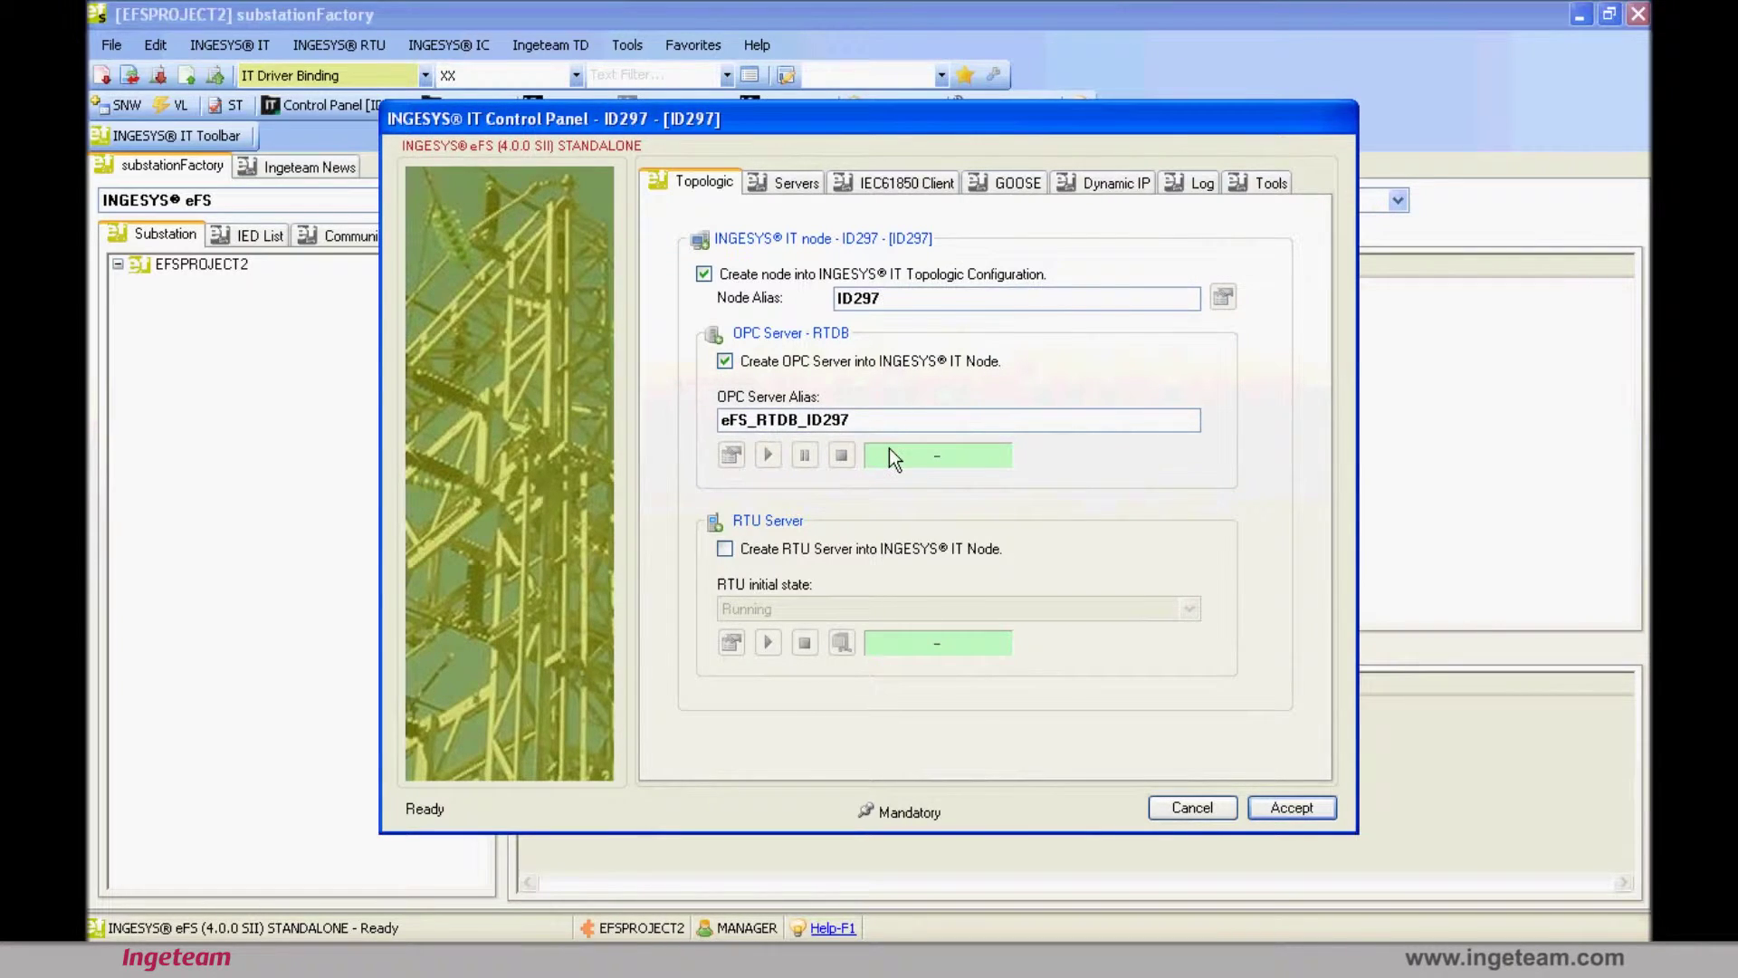
left_click(923, 304)
left_click_drag(882, 422, 705, 420)
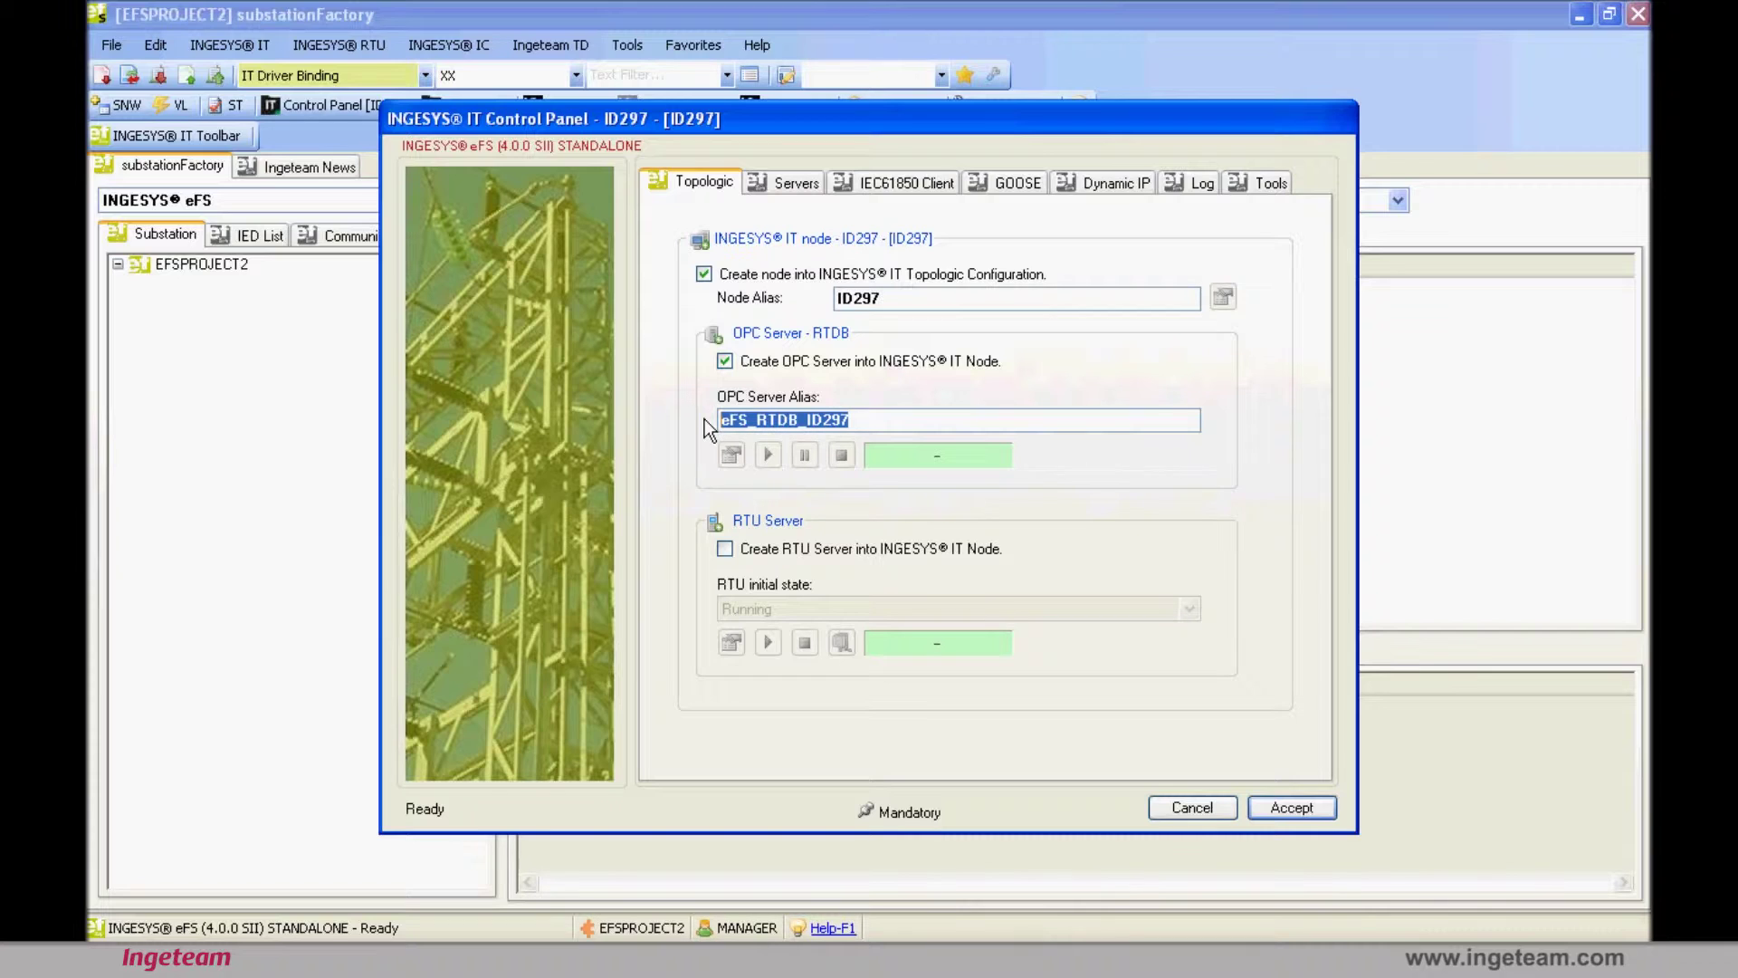
left_click(903, 304)
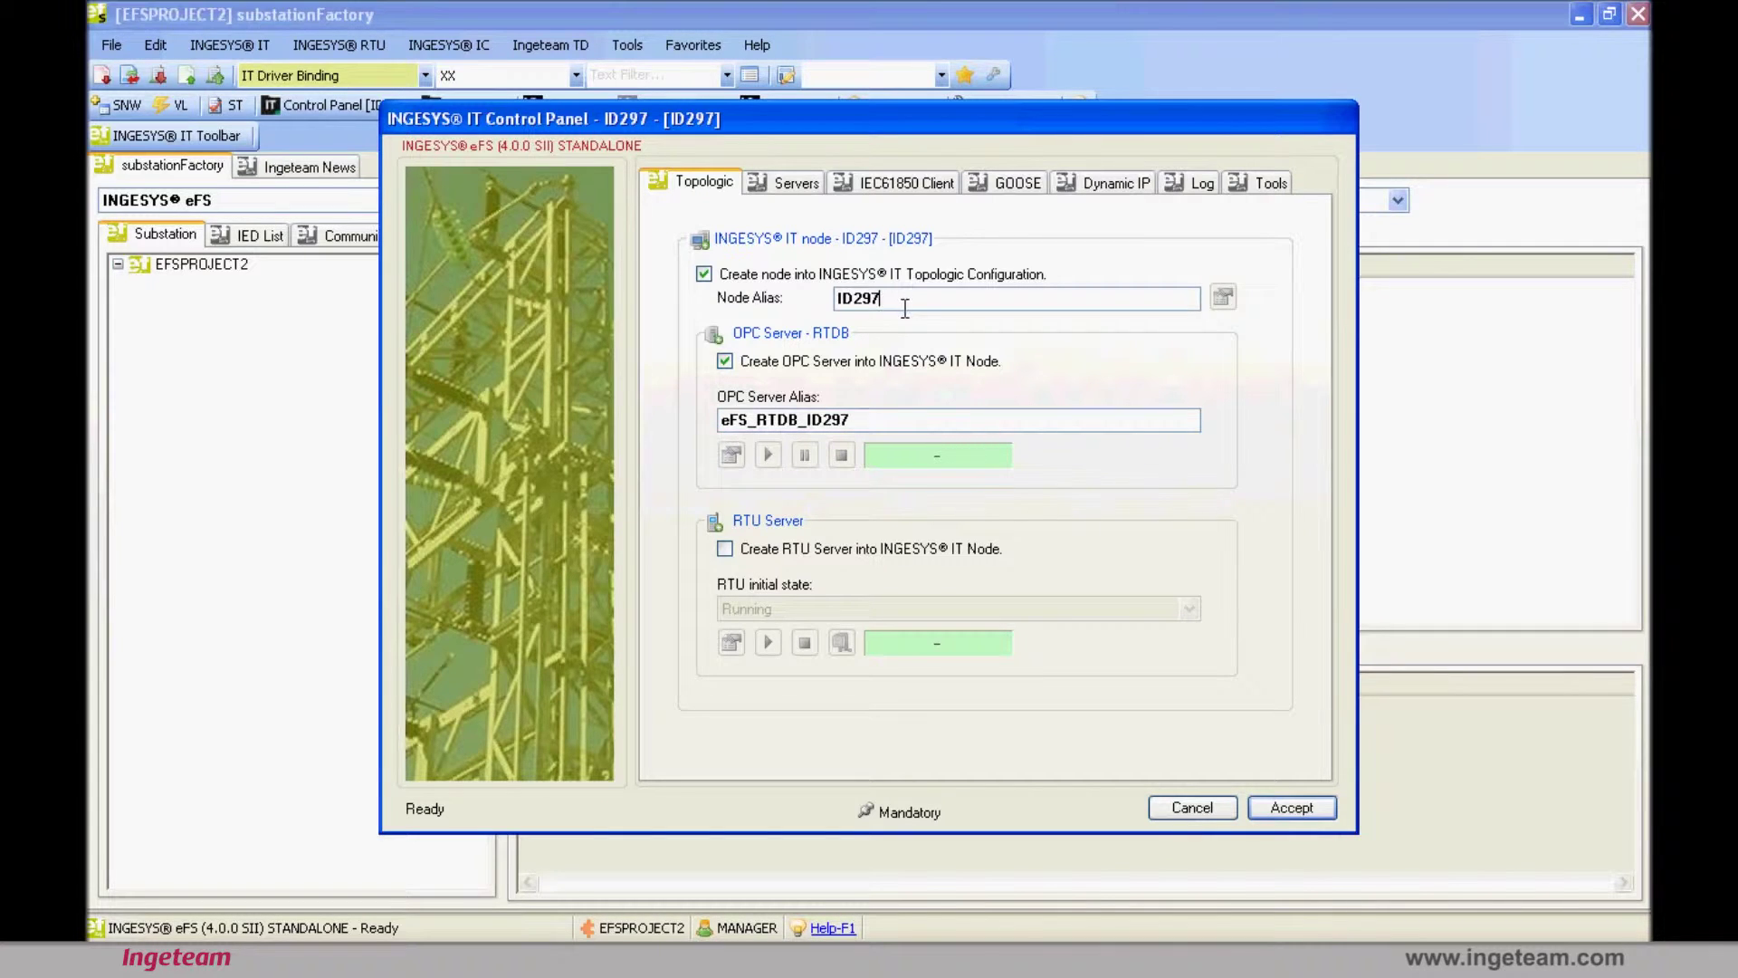
left_click_drag(905, 307, 682, 300)
left_click_drag(886, 426, 639, 448)
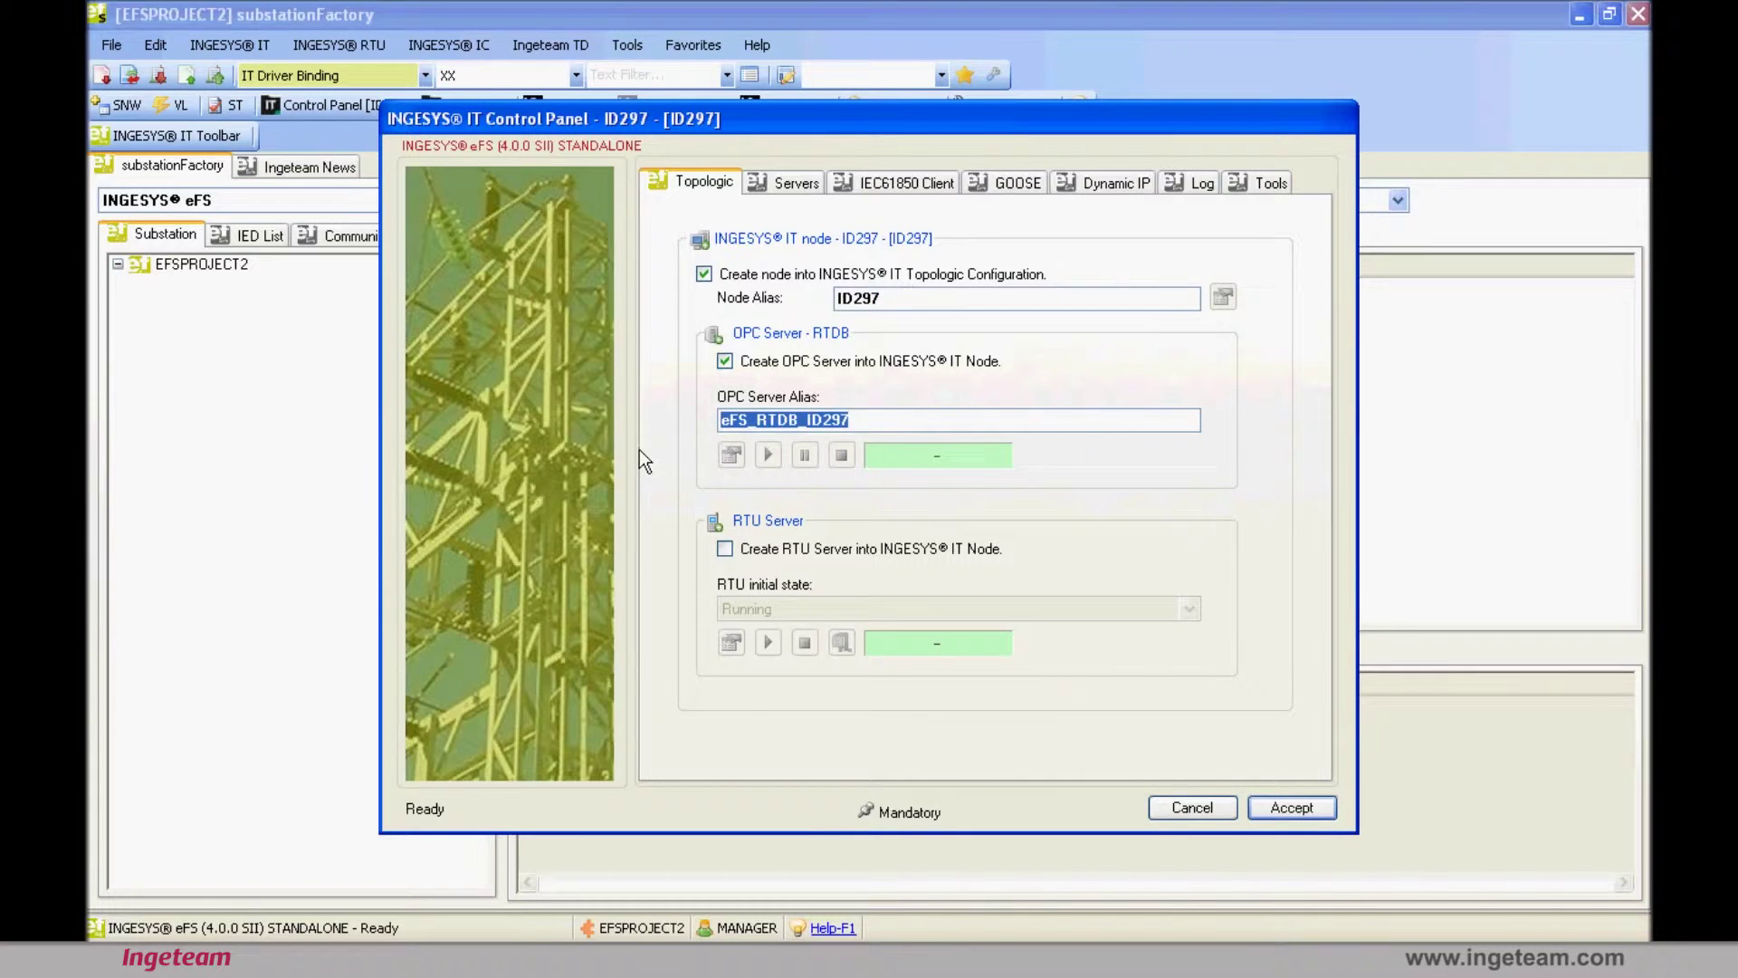
key("Caps_Lock")
type("RT")
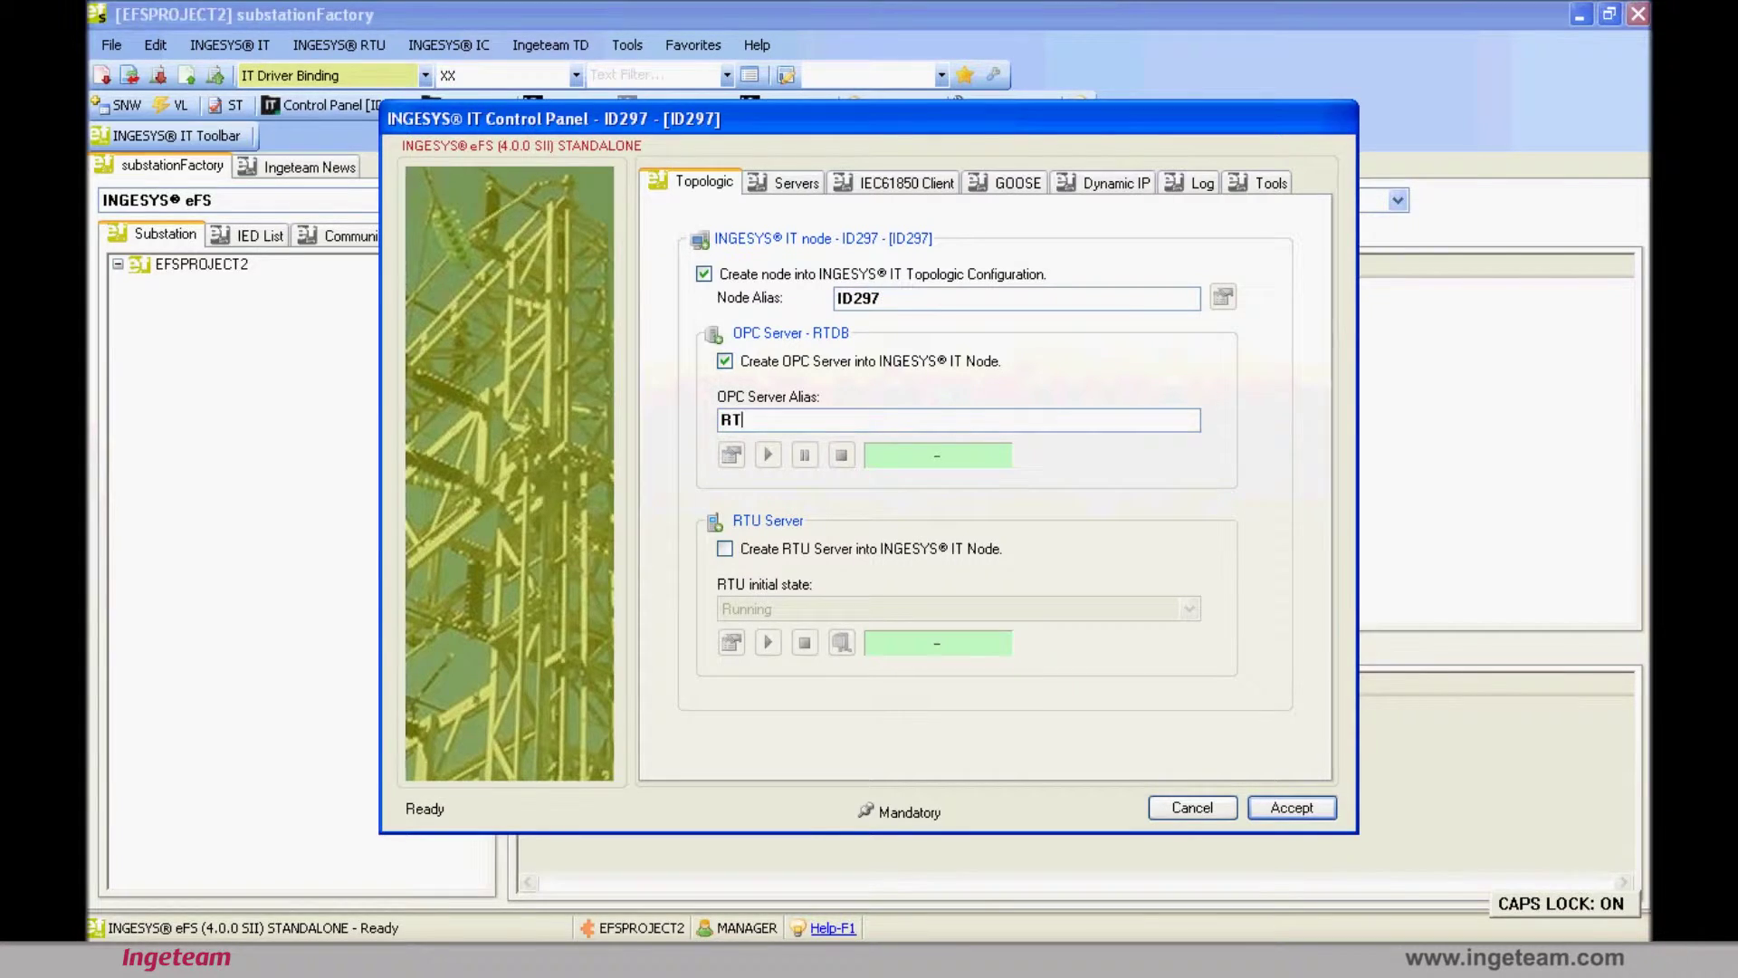
type("DB")
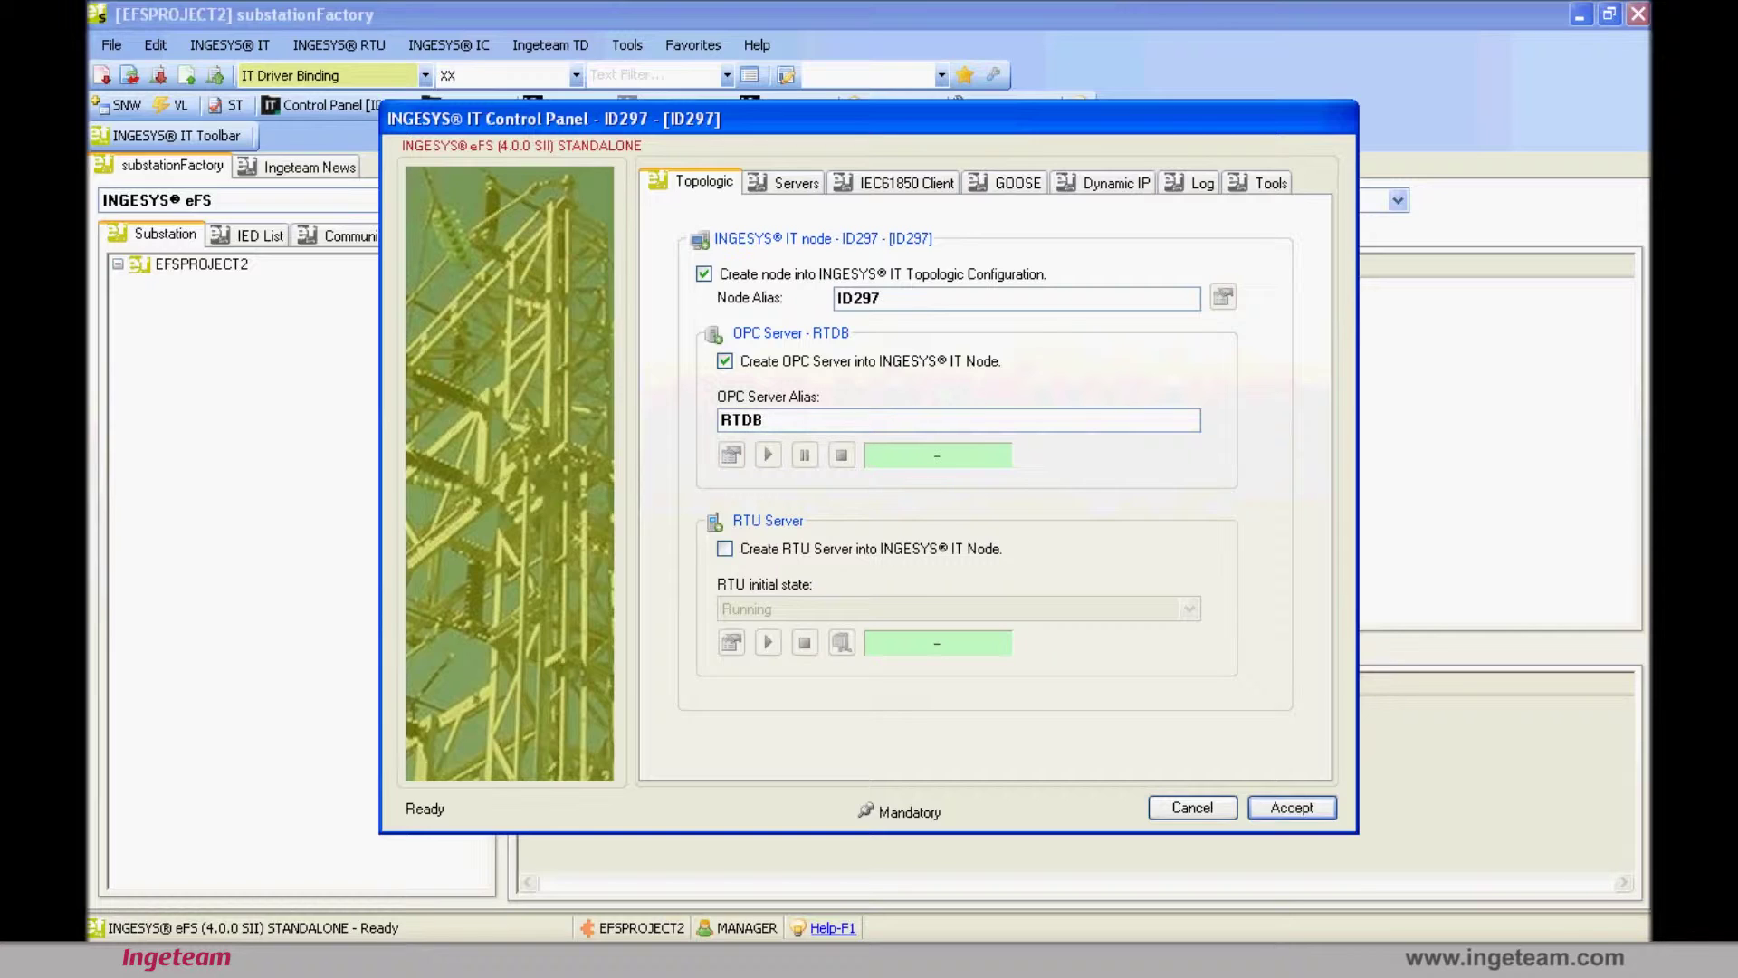
left_click(1304, 816)
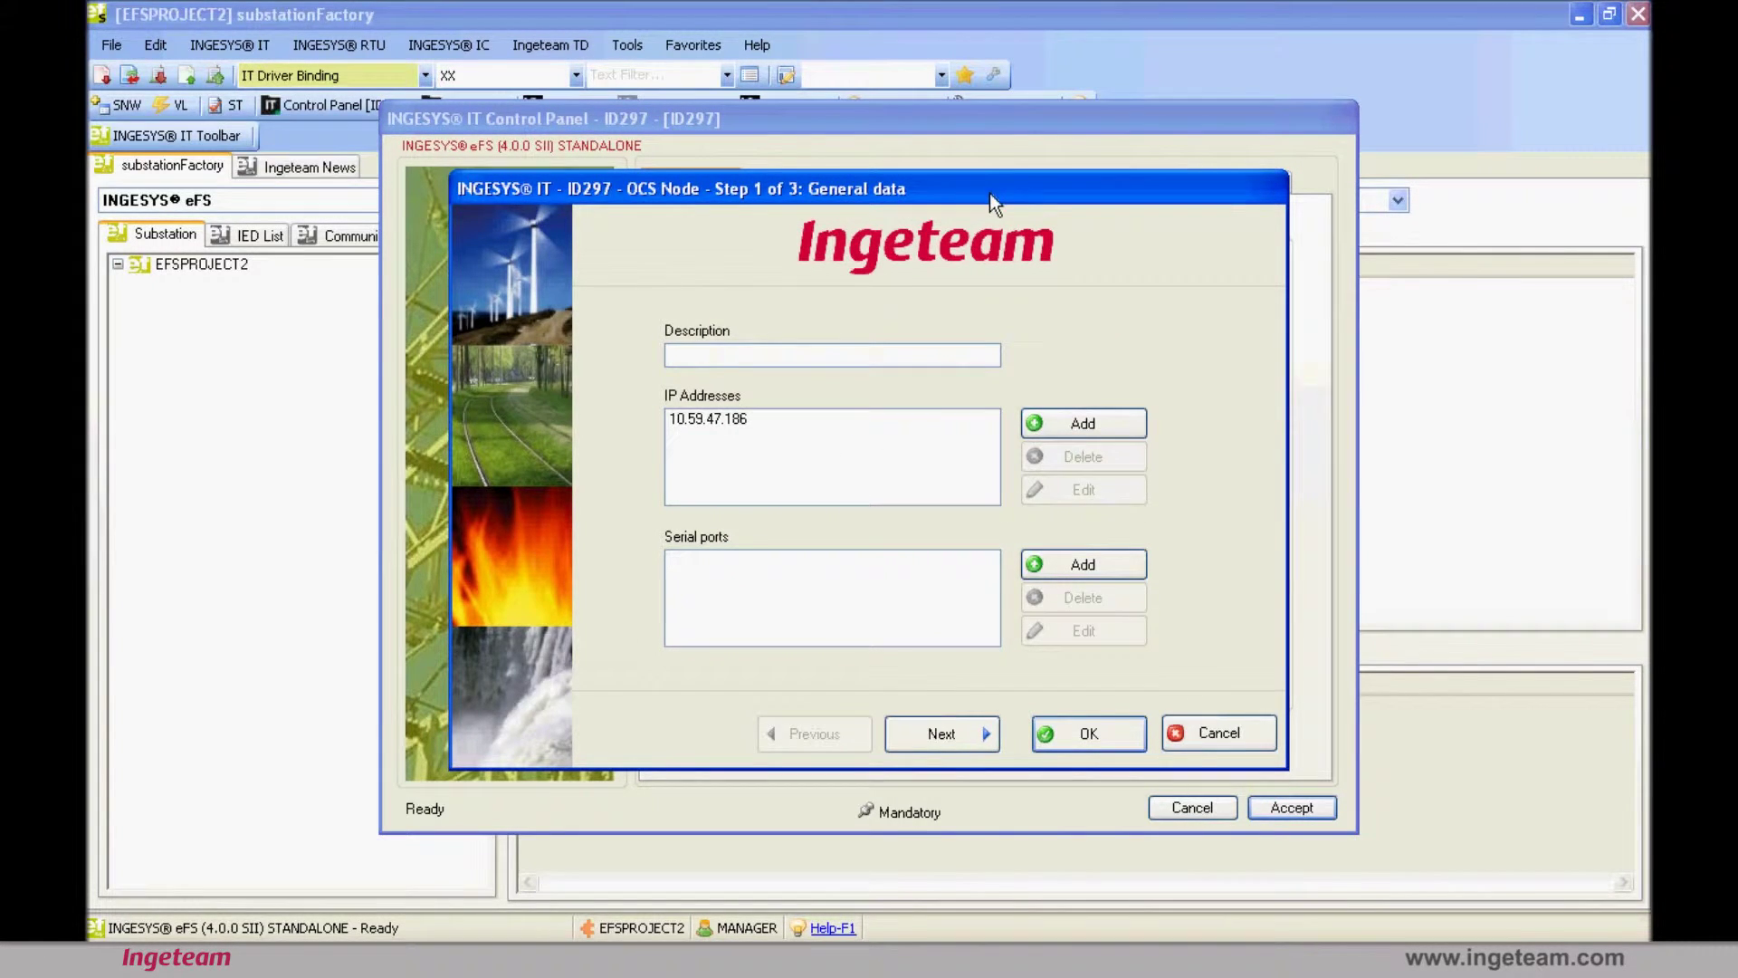
Confirm the OCS node general data with IP address 10.59.47.186.
left_click_drag(990, 192, 1162, 203)
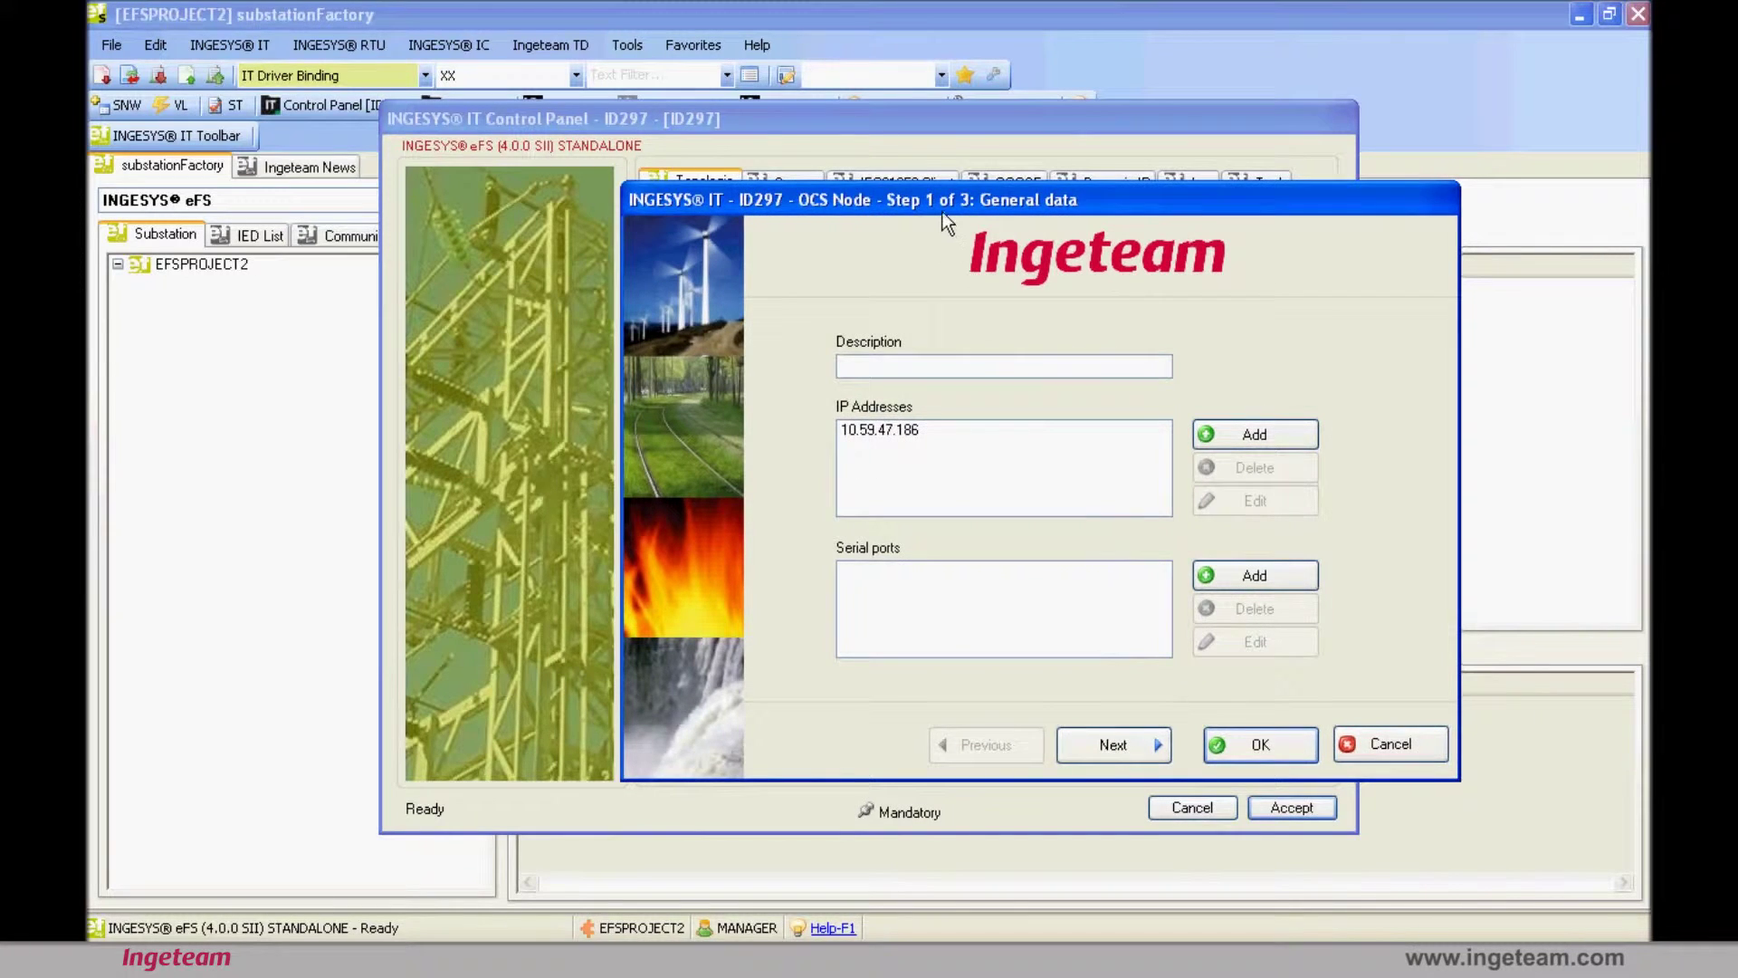
left_click_drag(942, 213, 862, 362)
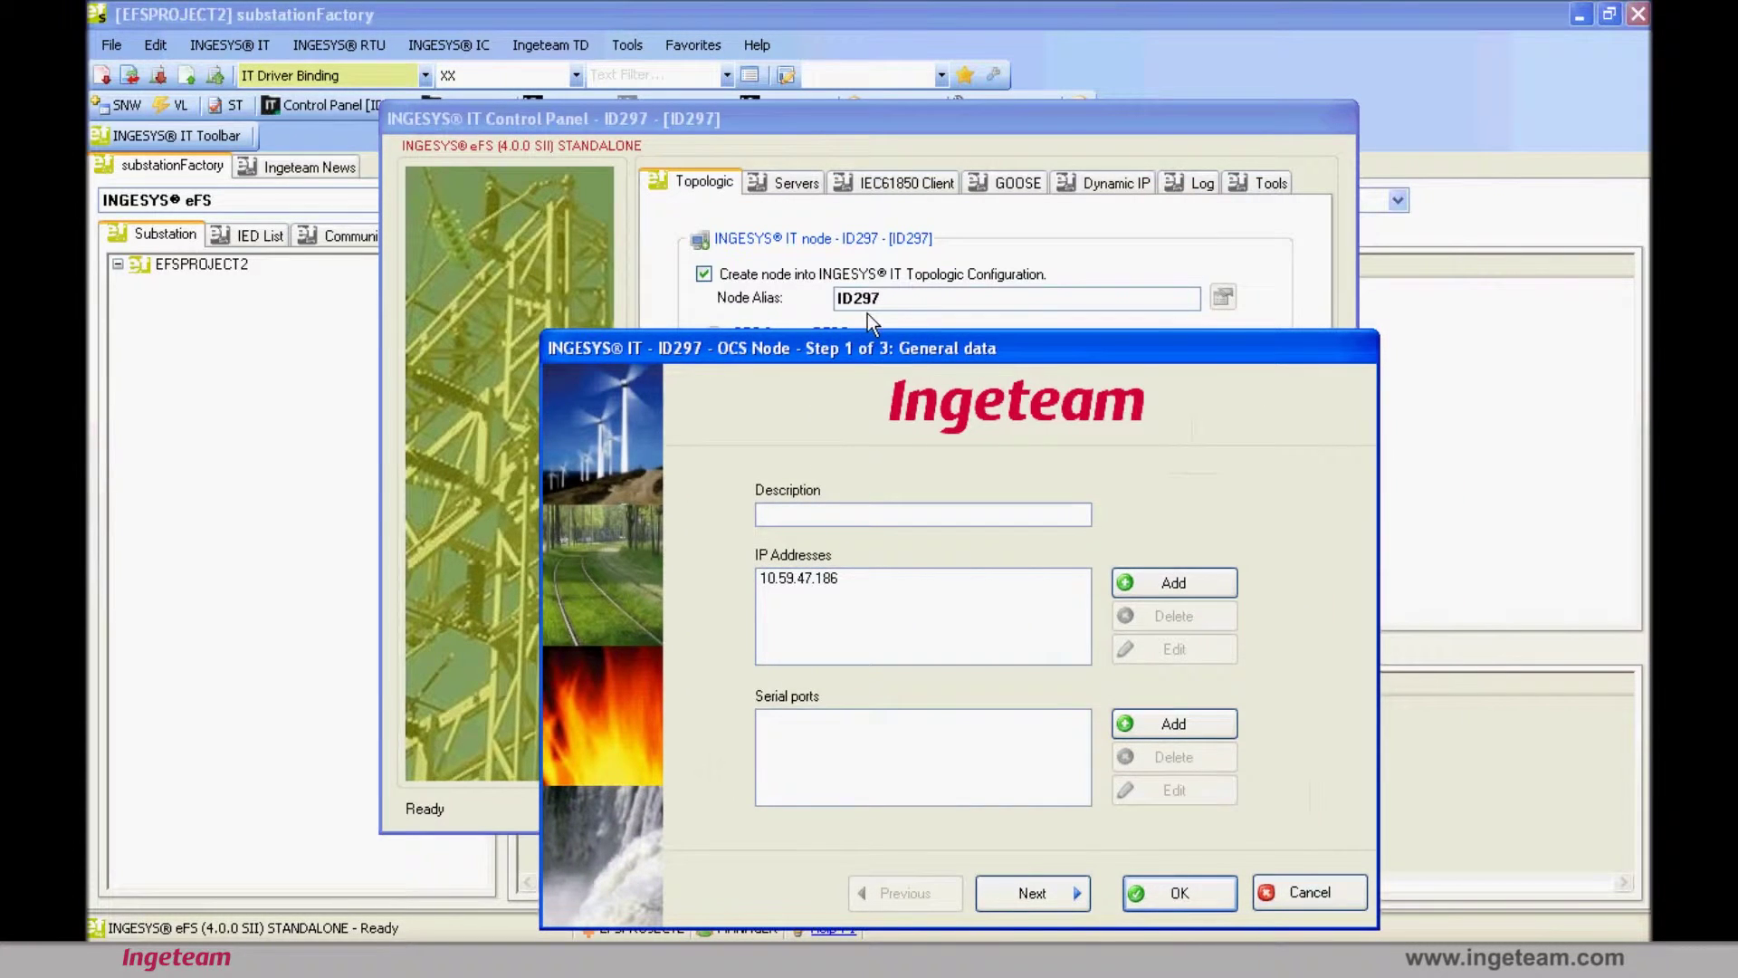
left_click_drag(758, 353, 758, 306)
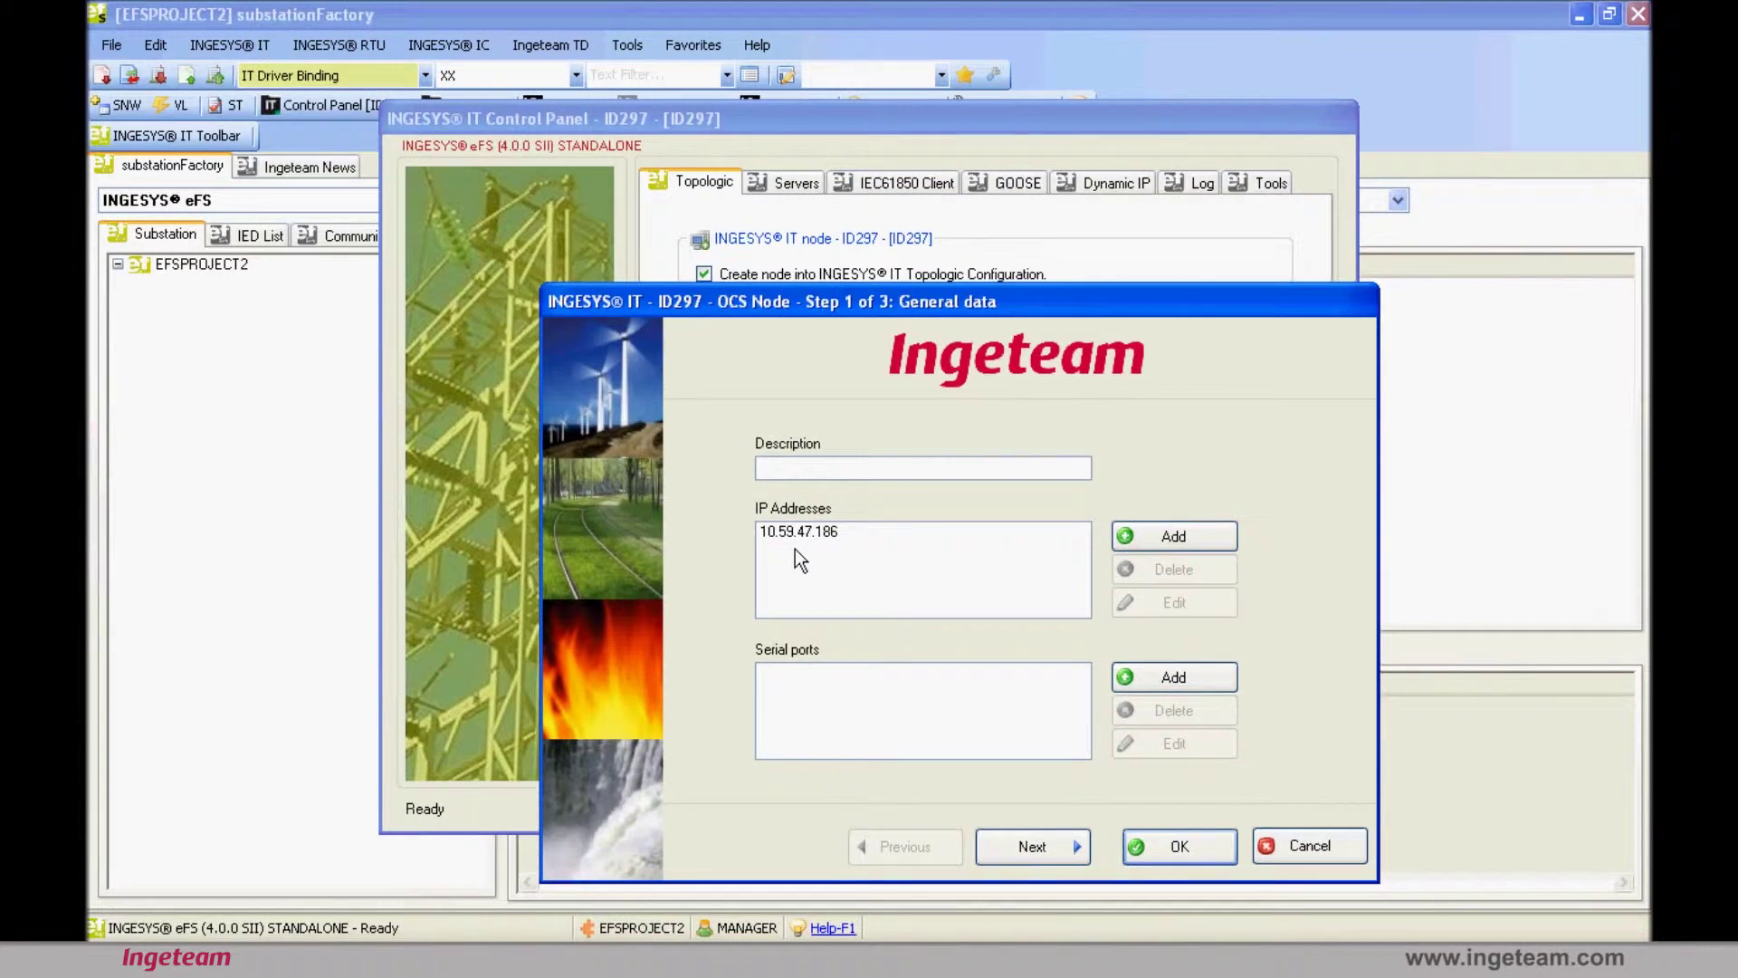
left_click(794, 549)
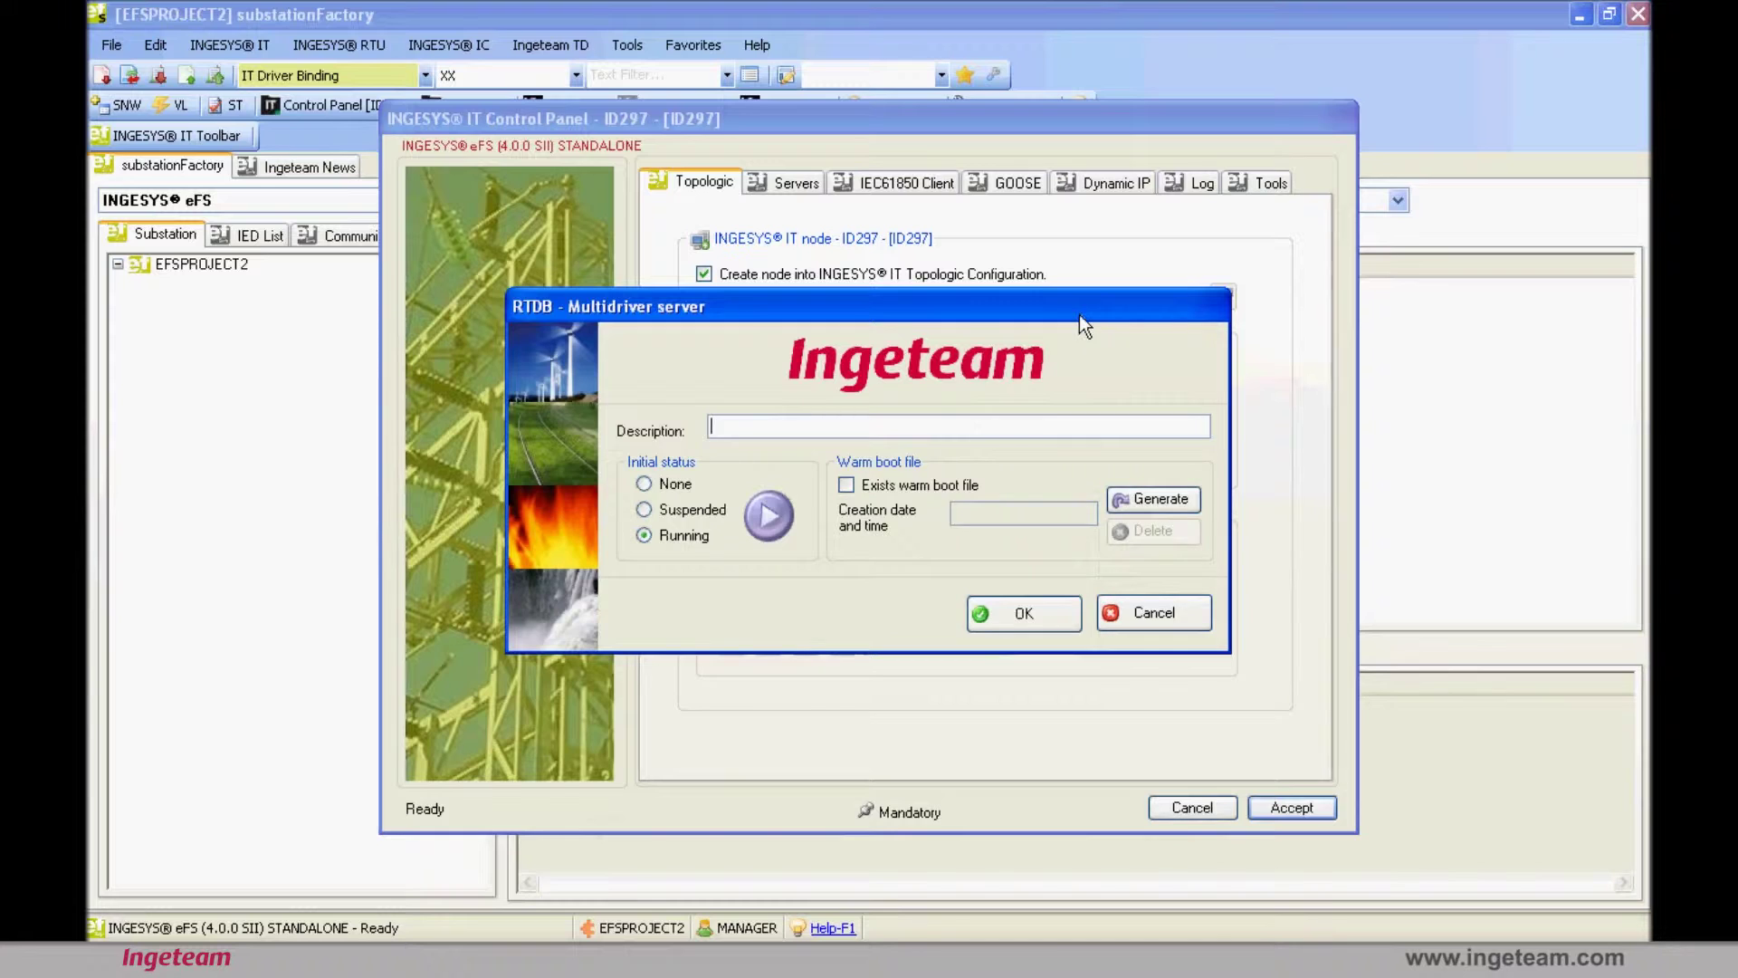
Change the RTDB Multidriver server initial status from Running to None and confirm.
left_click_drag(1083, 317, 1125, 505)
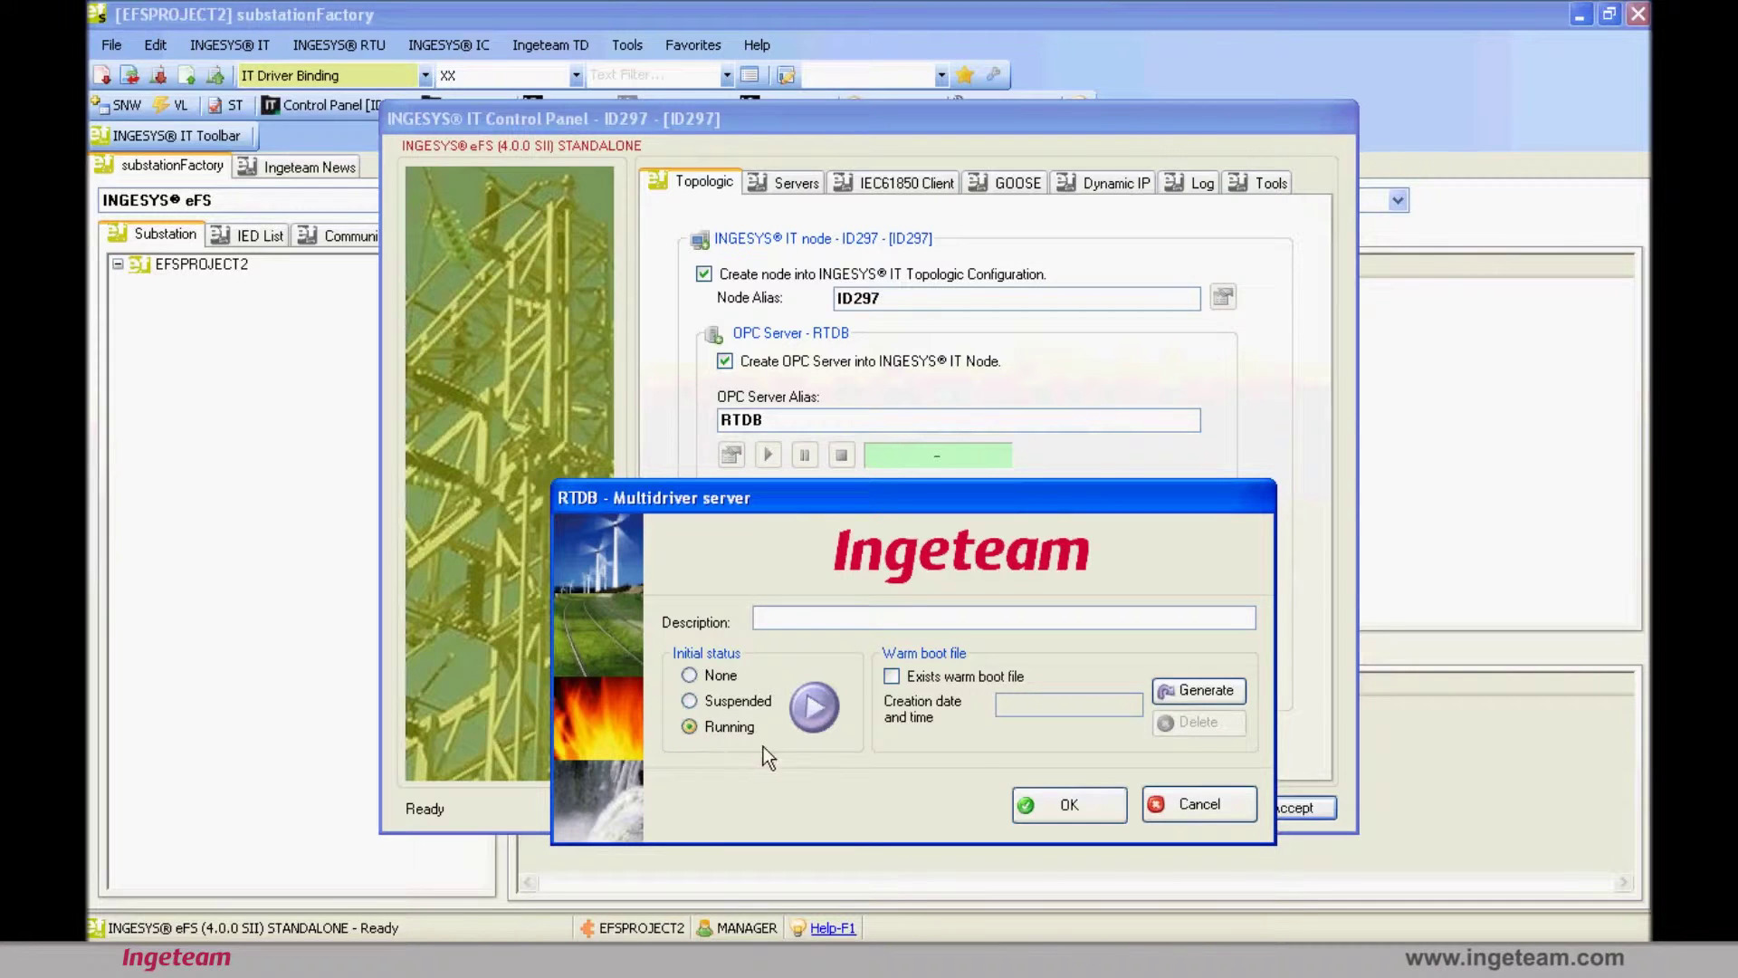
left_click(724, 681)
left_click(1100, 811)
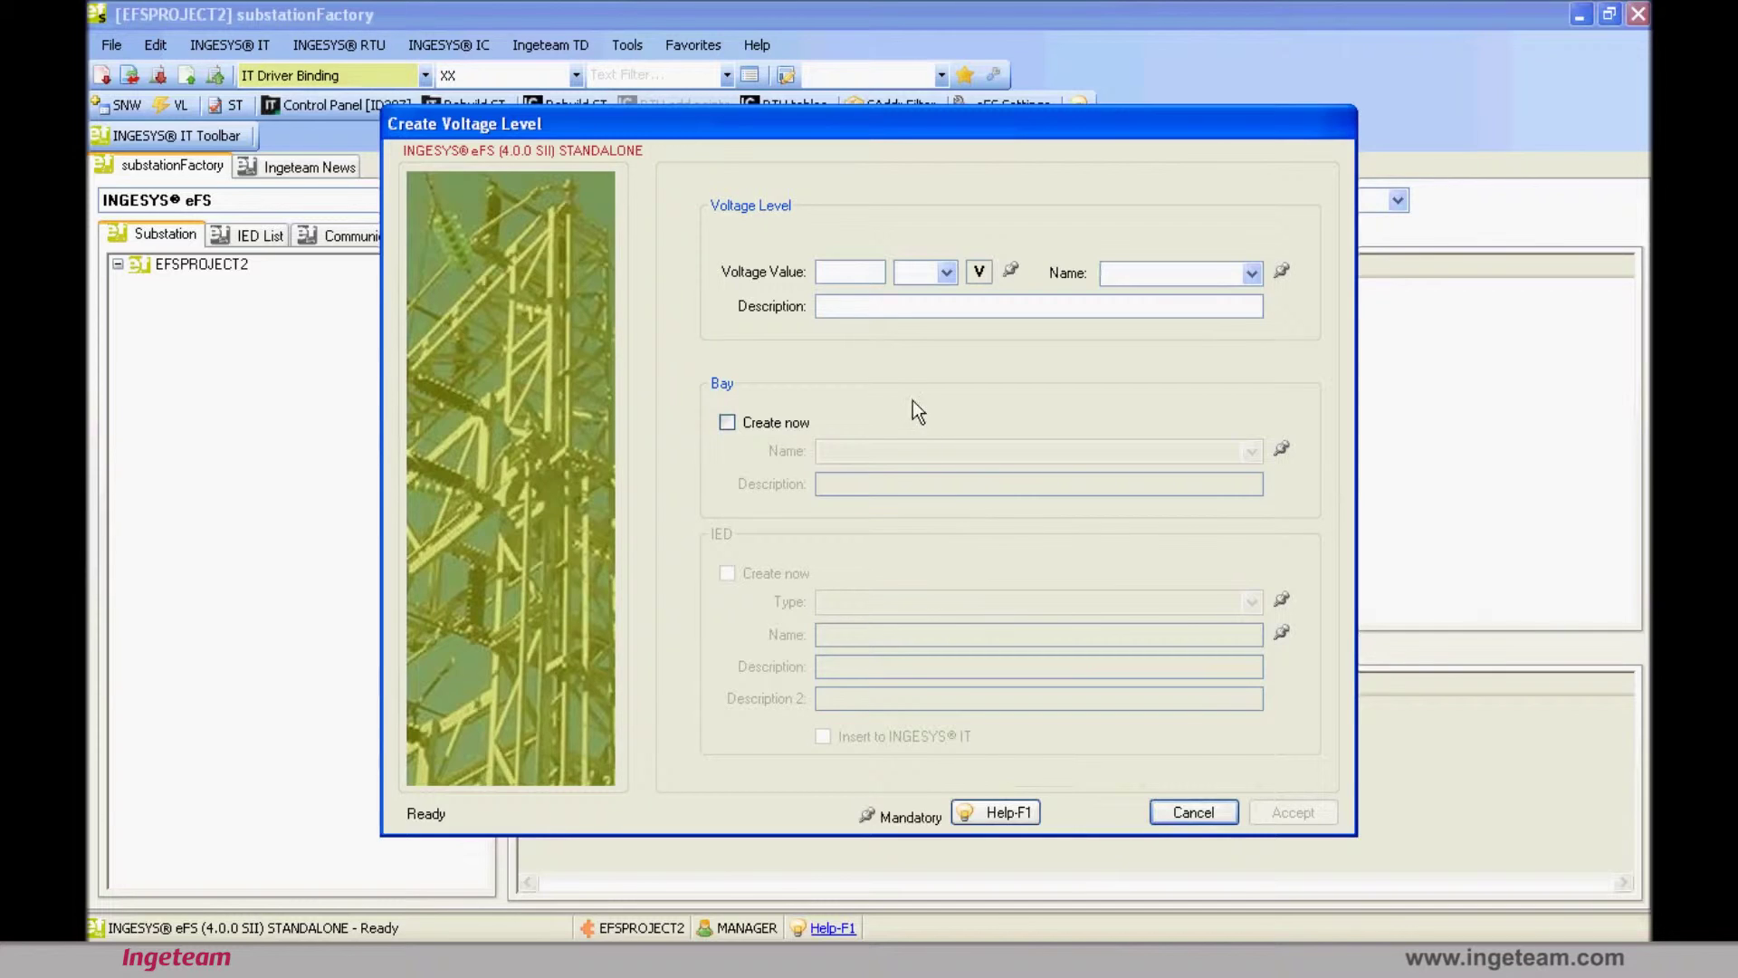
Enter a 110 kV voltage level named VL_IN and tick Bay Create now.
left_click_drag(883, 132, 895, 139)
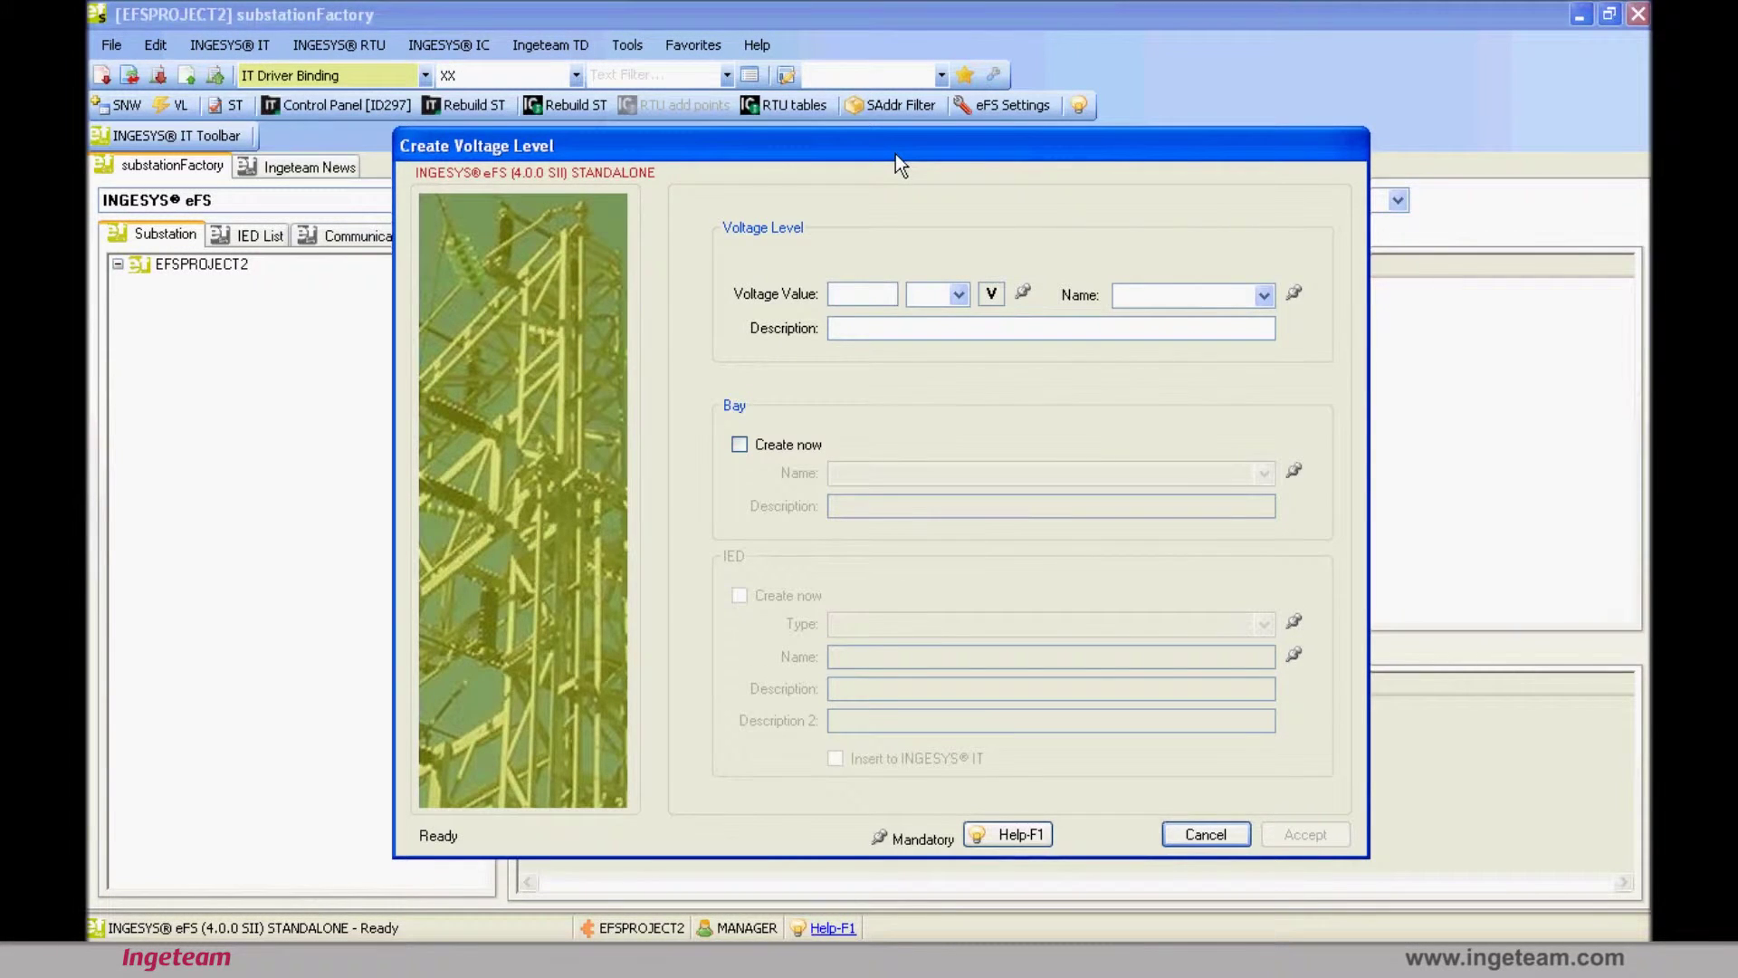
left_click_drag(895, 155, 895, 162)
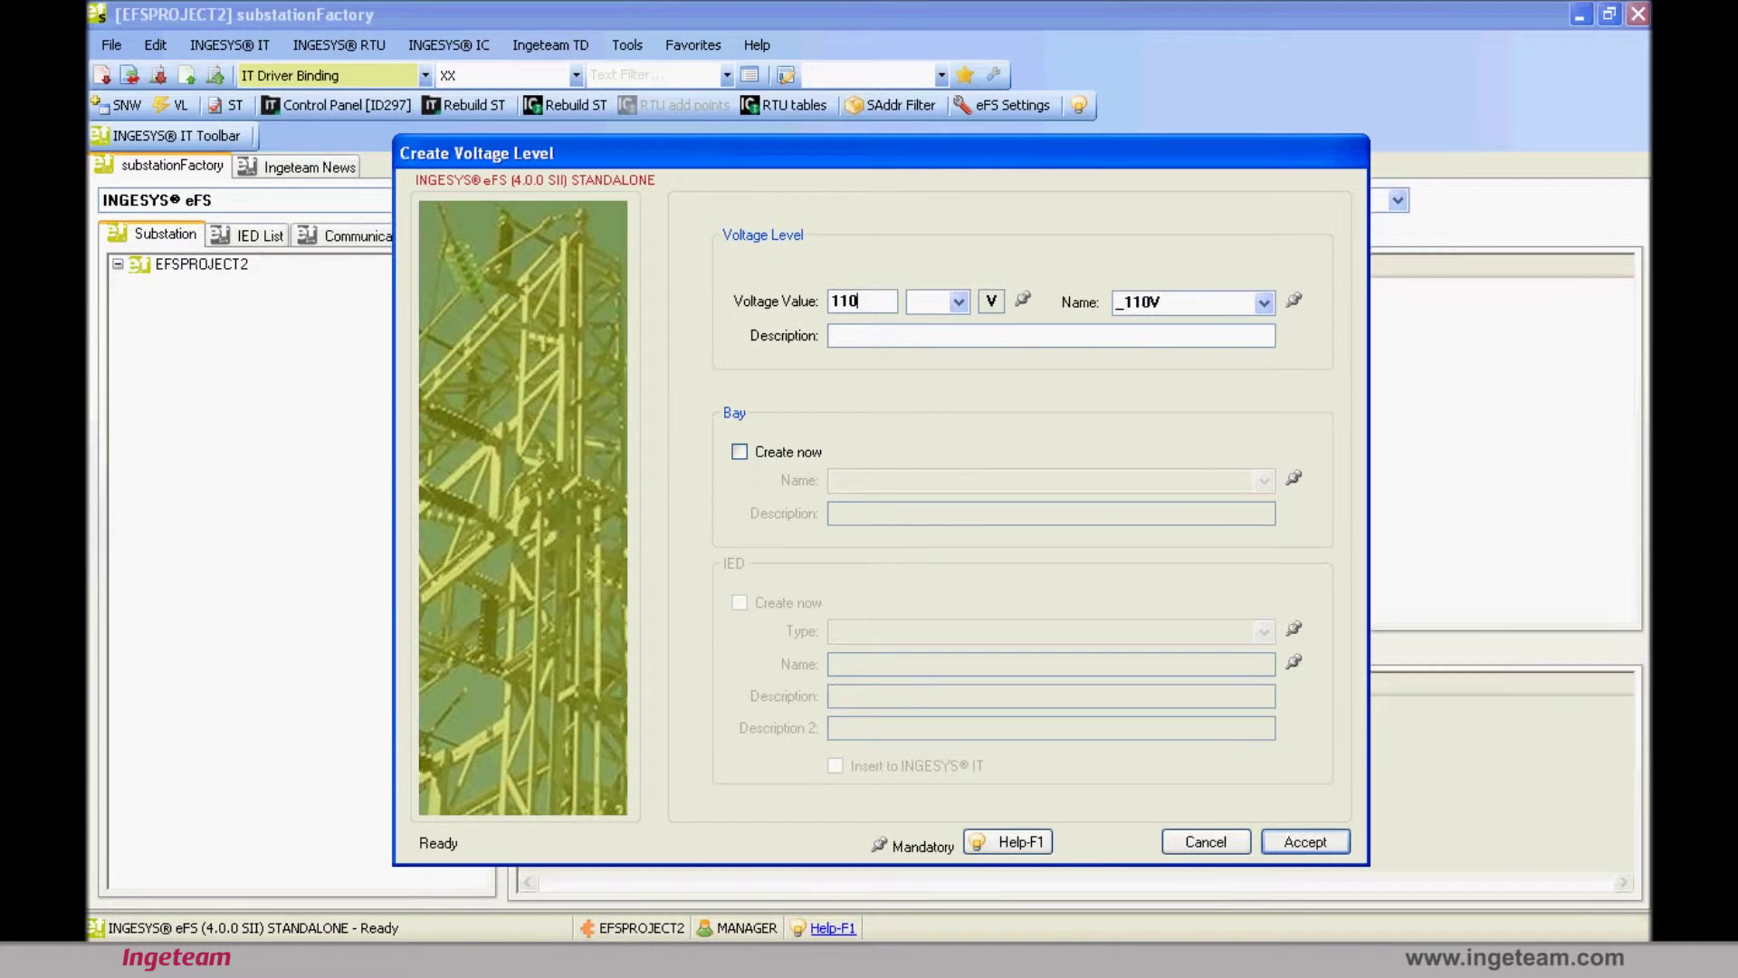
left_click(959, 303)
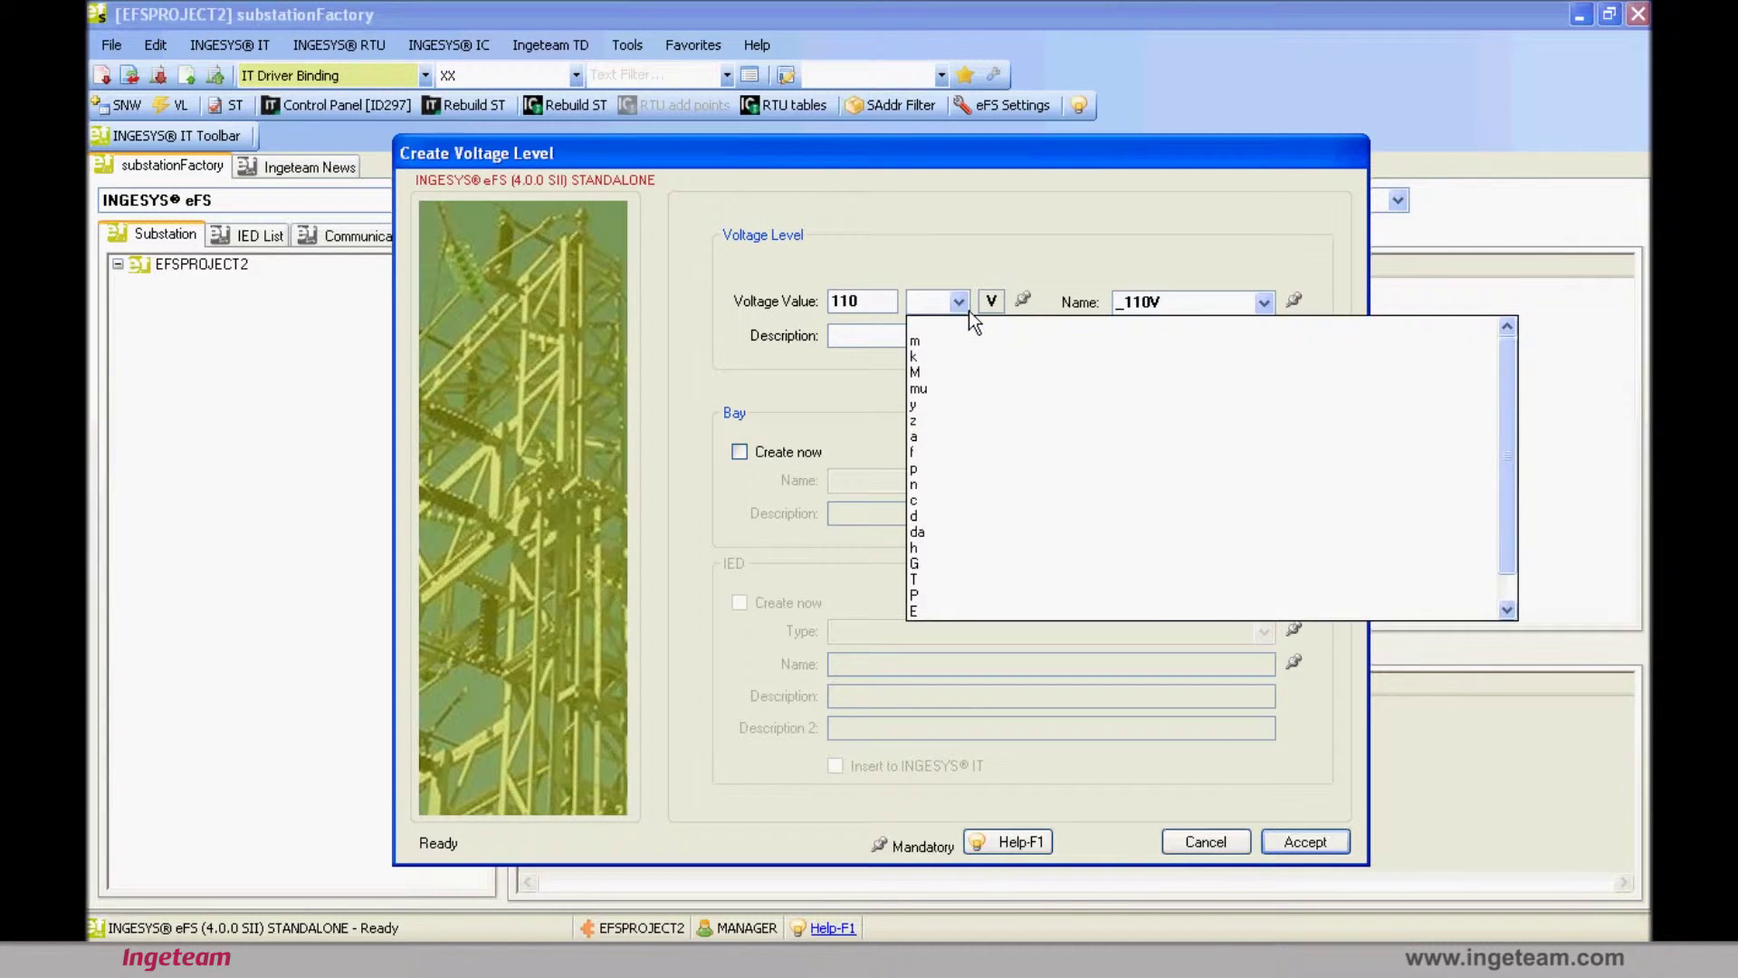
left_click(941, 357)
type("VL")
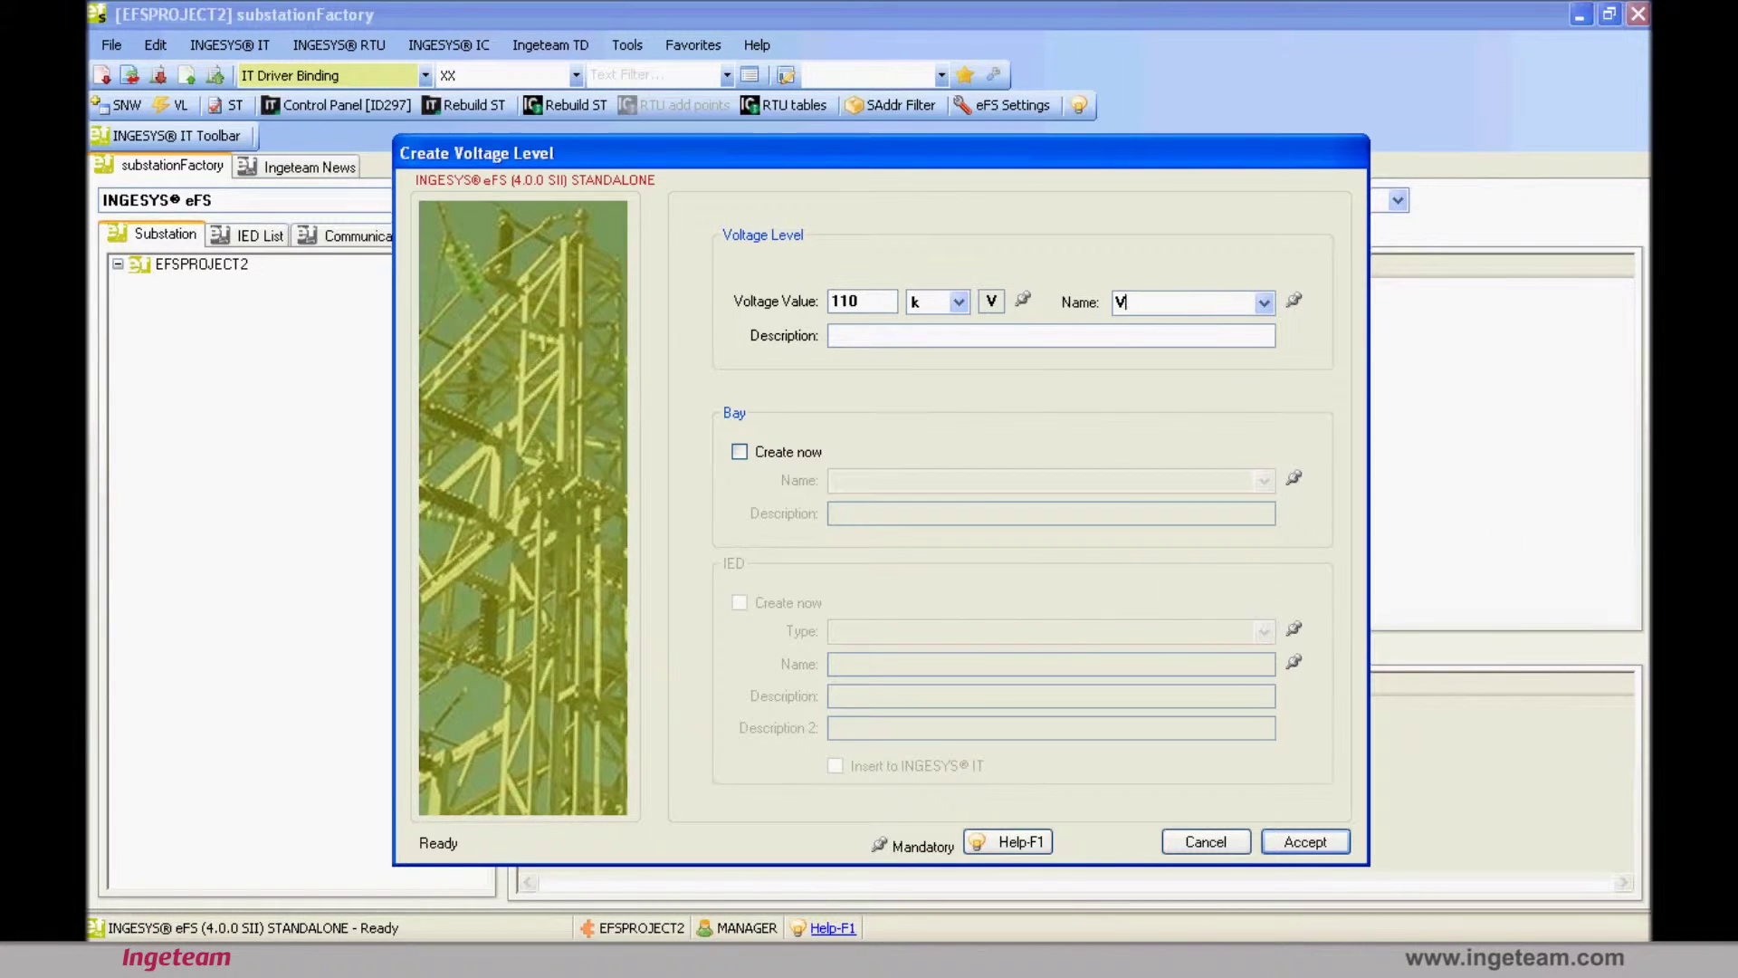
type("_IN")
left_click(782, 462)
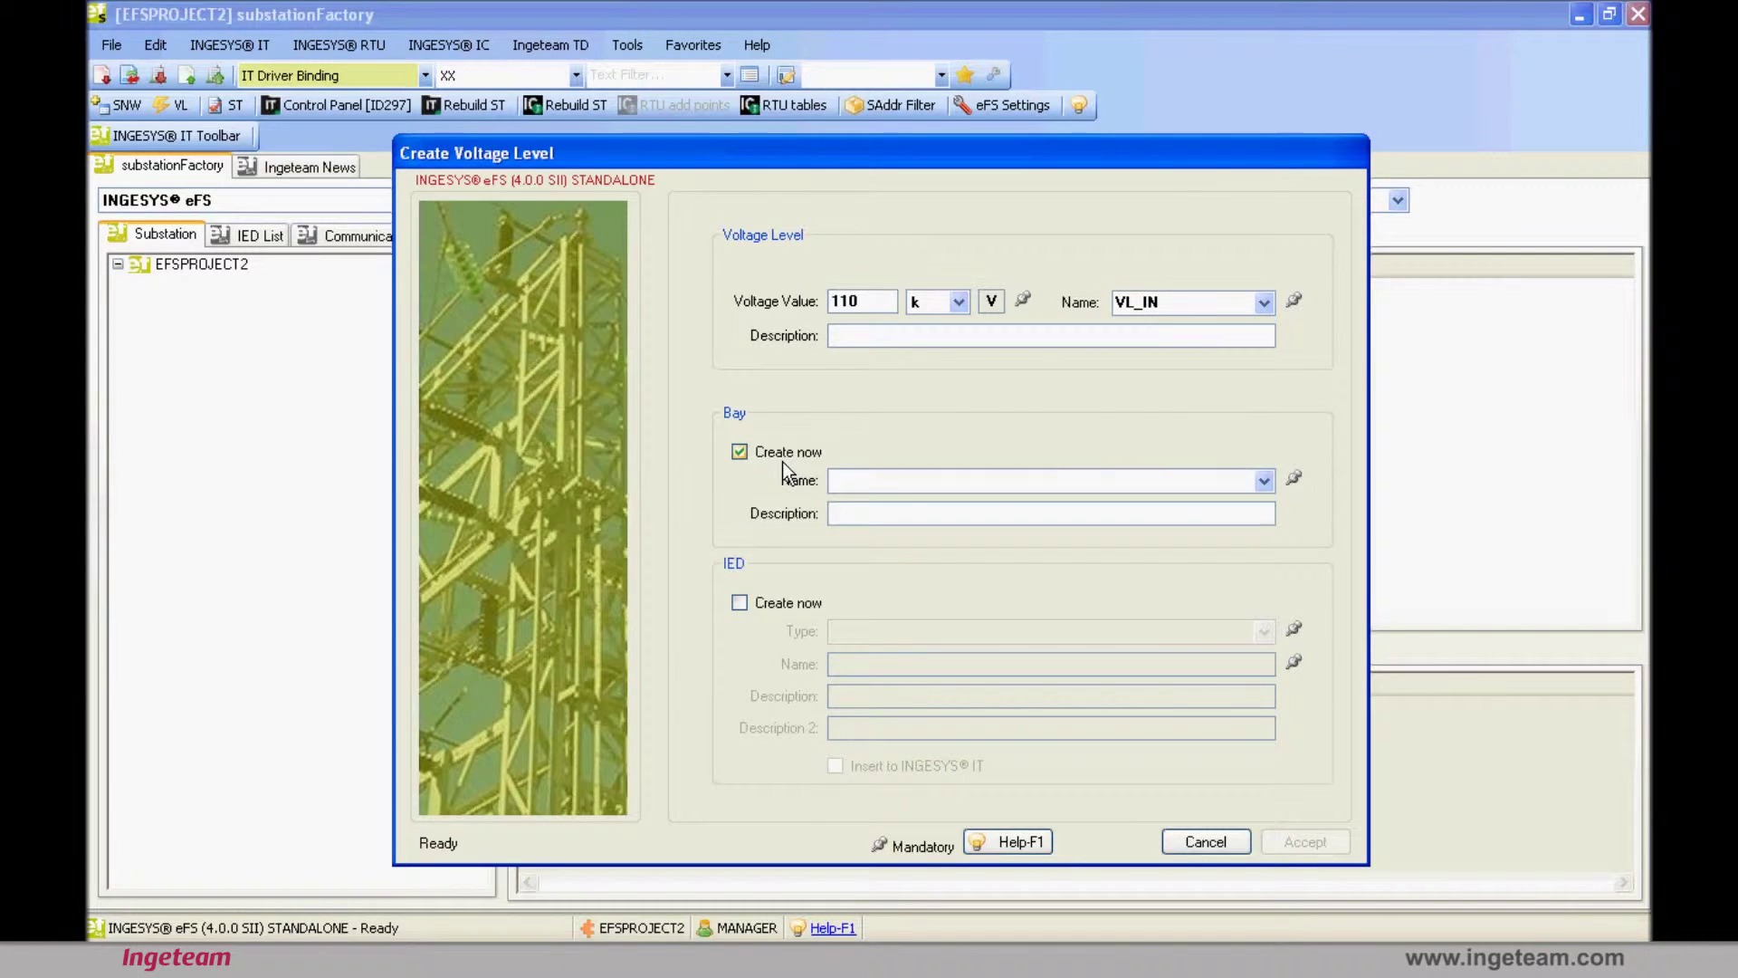
Name the bay BAY01, add an INGETEAM_EF_v0 device named EF01, and accept.
left_click(859, 494)
type("BA")
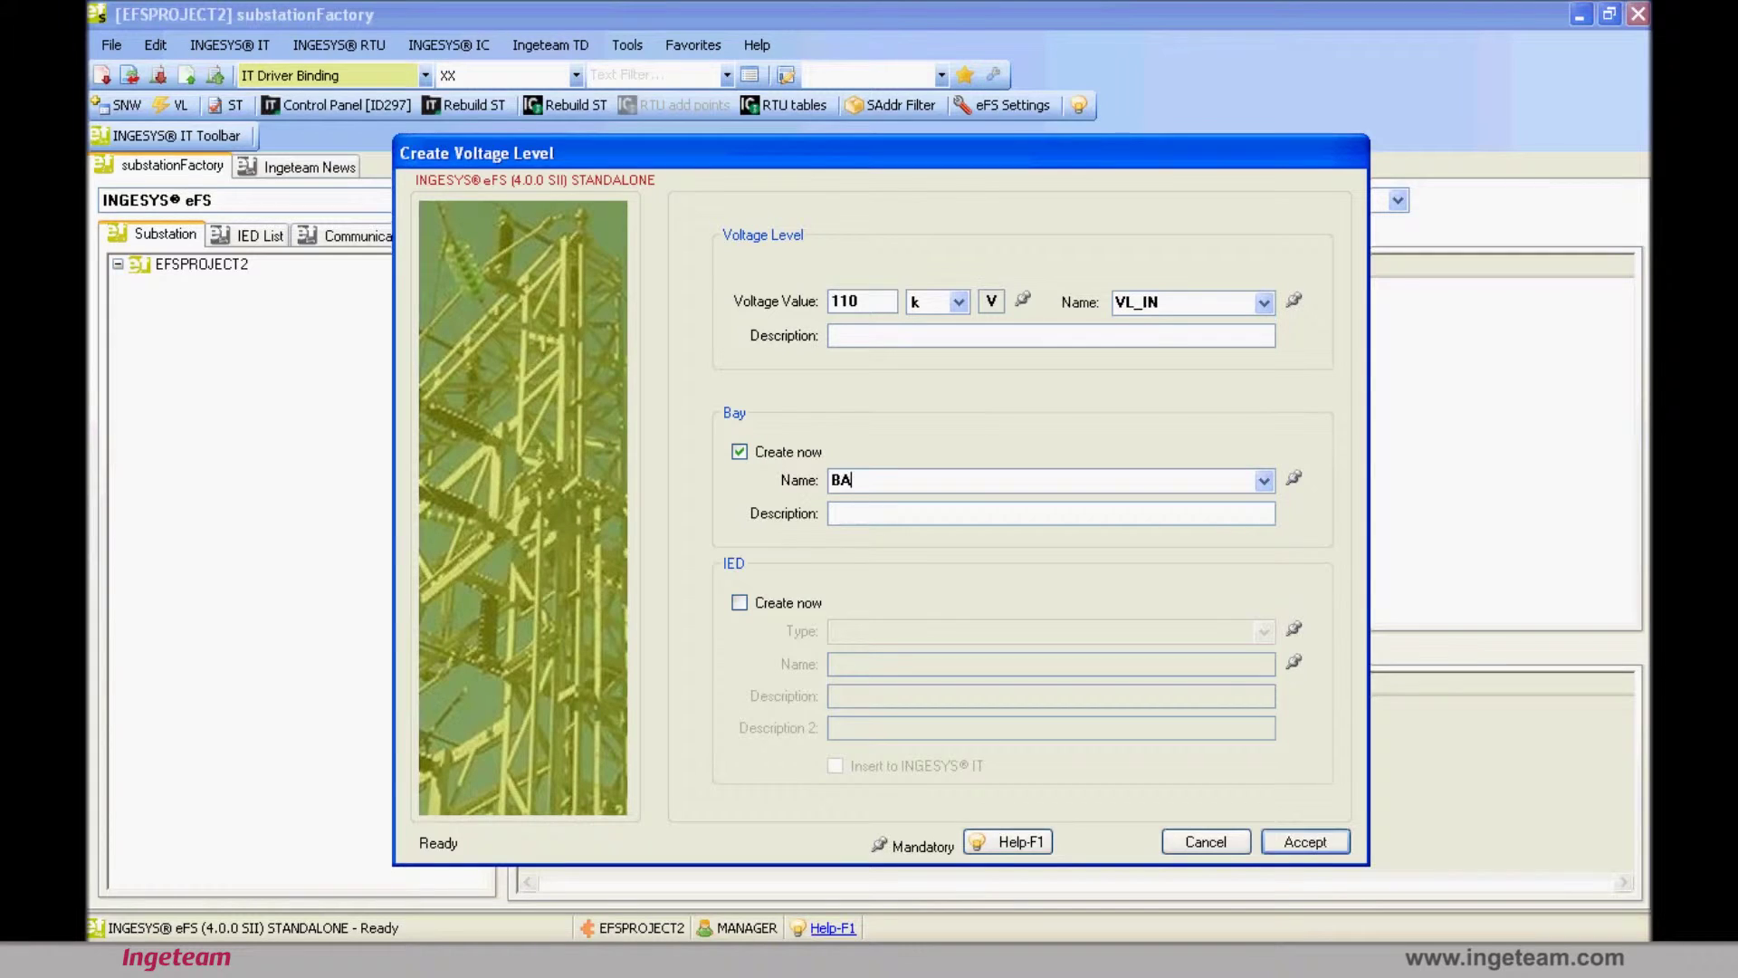
type("Y01")
left_click(818, 612)
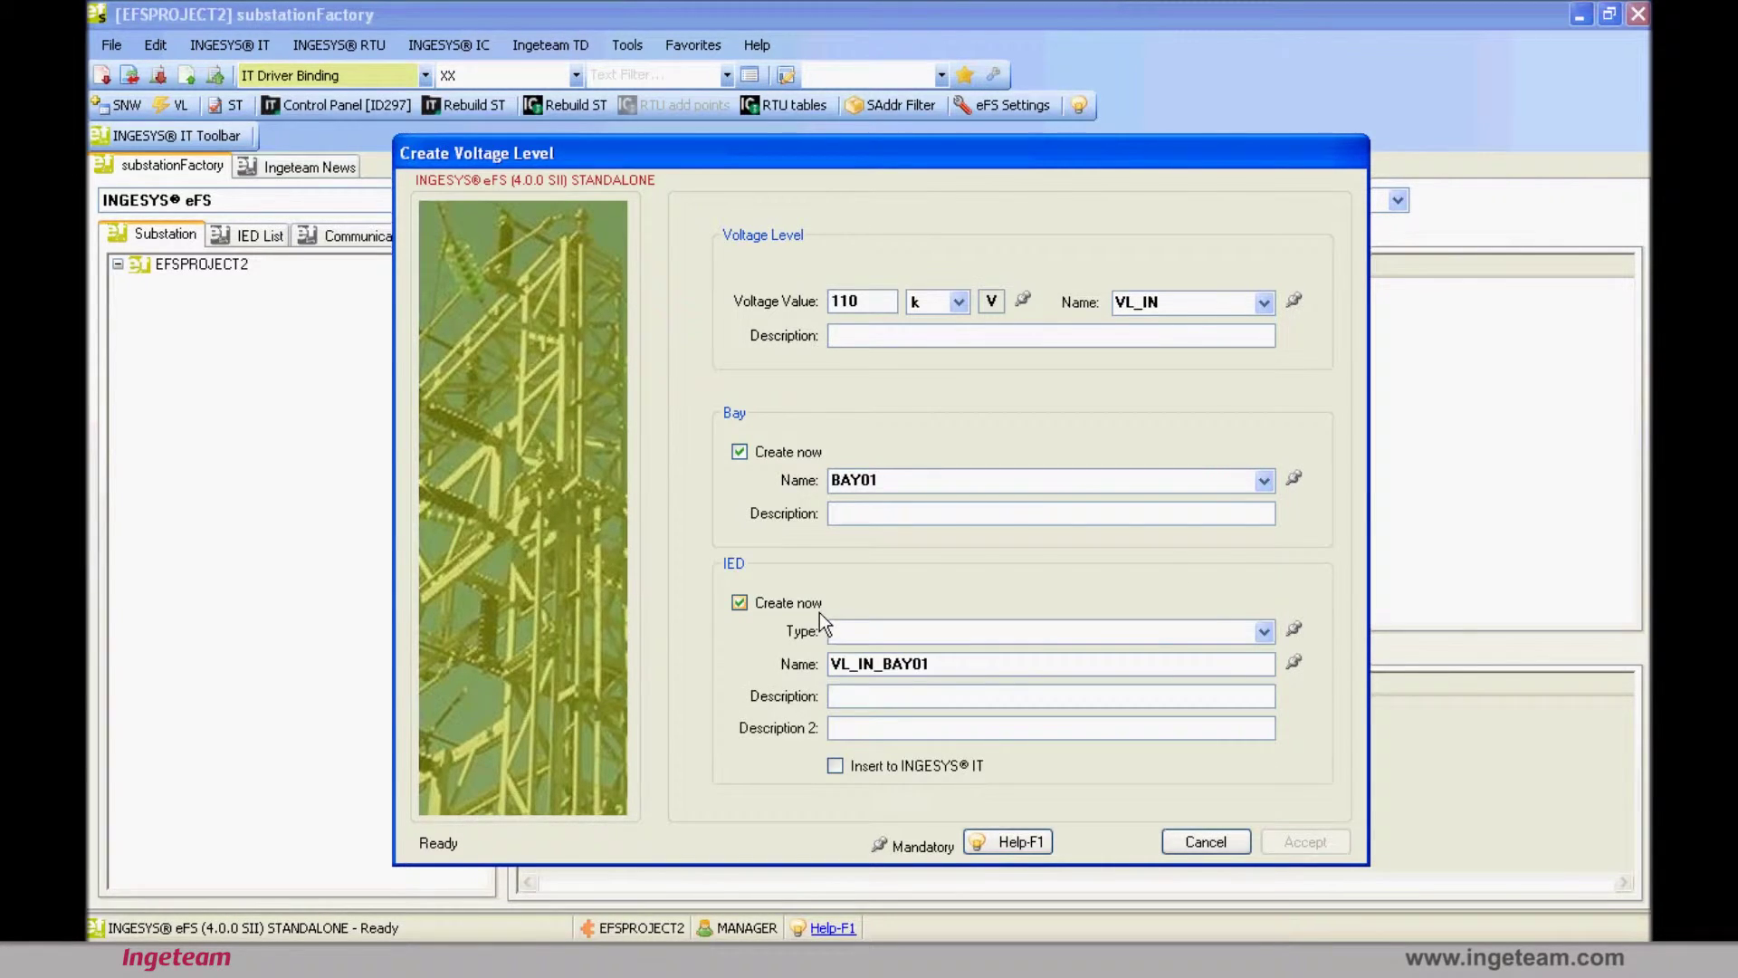
left_click(1267, 638)
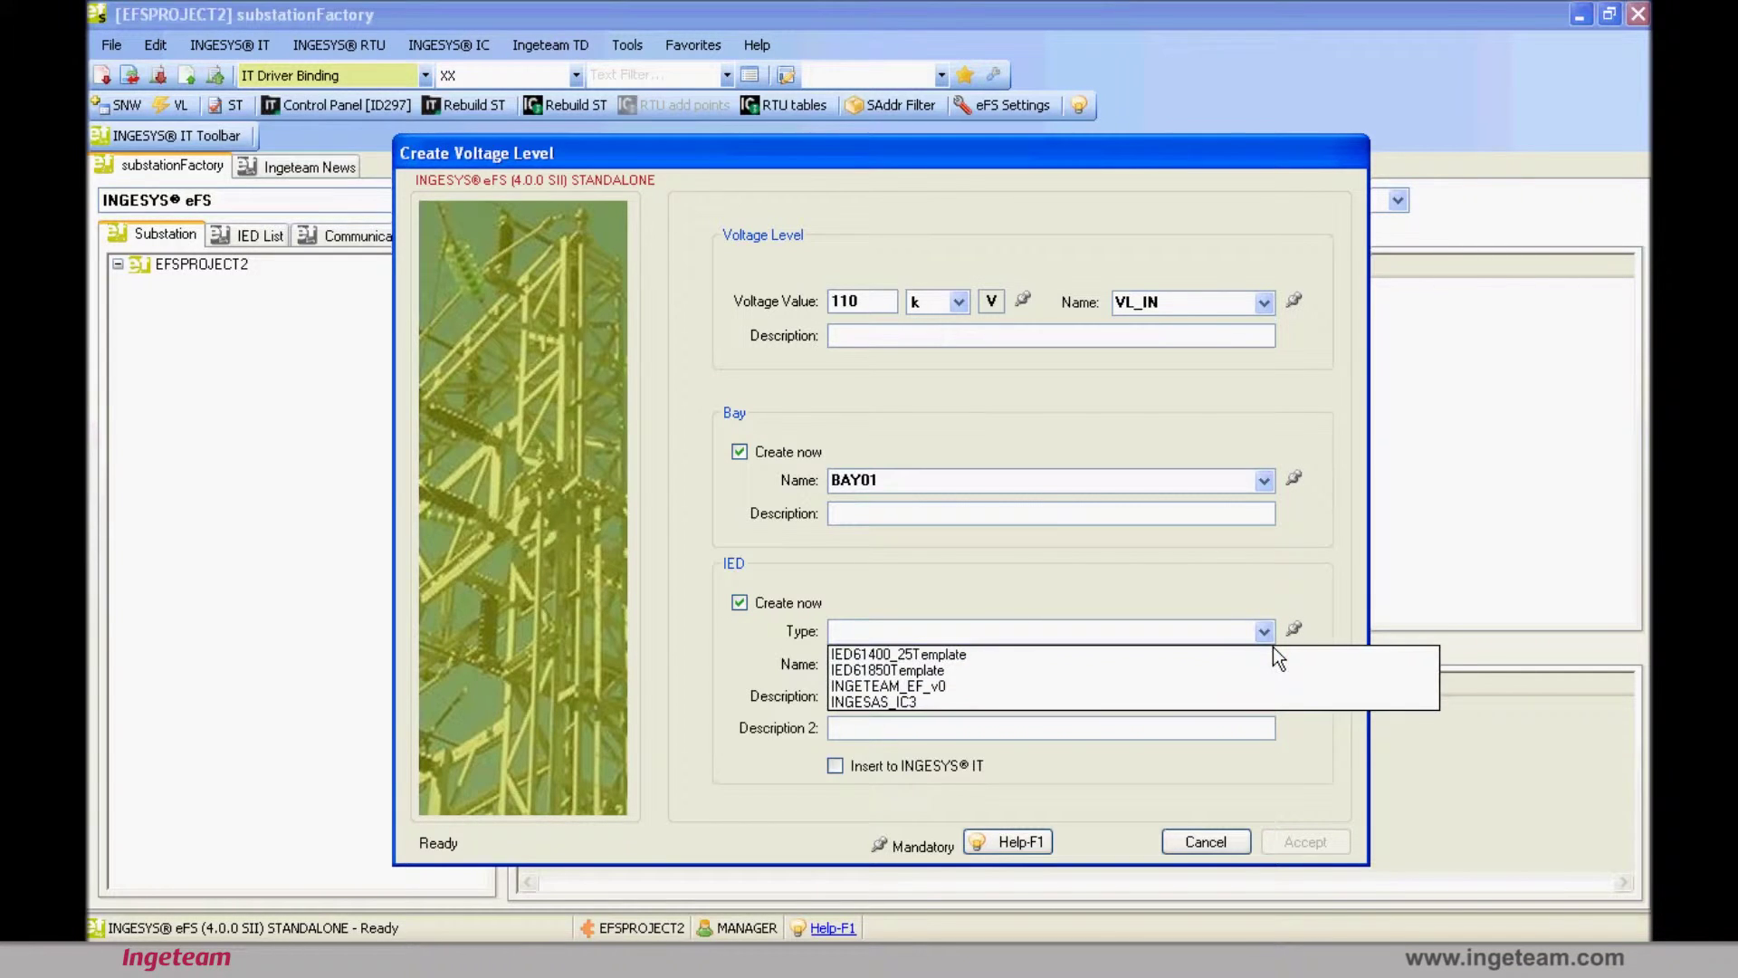
left_click(1209, 690)
double_click(1094, 668)
type("EF")
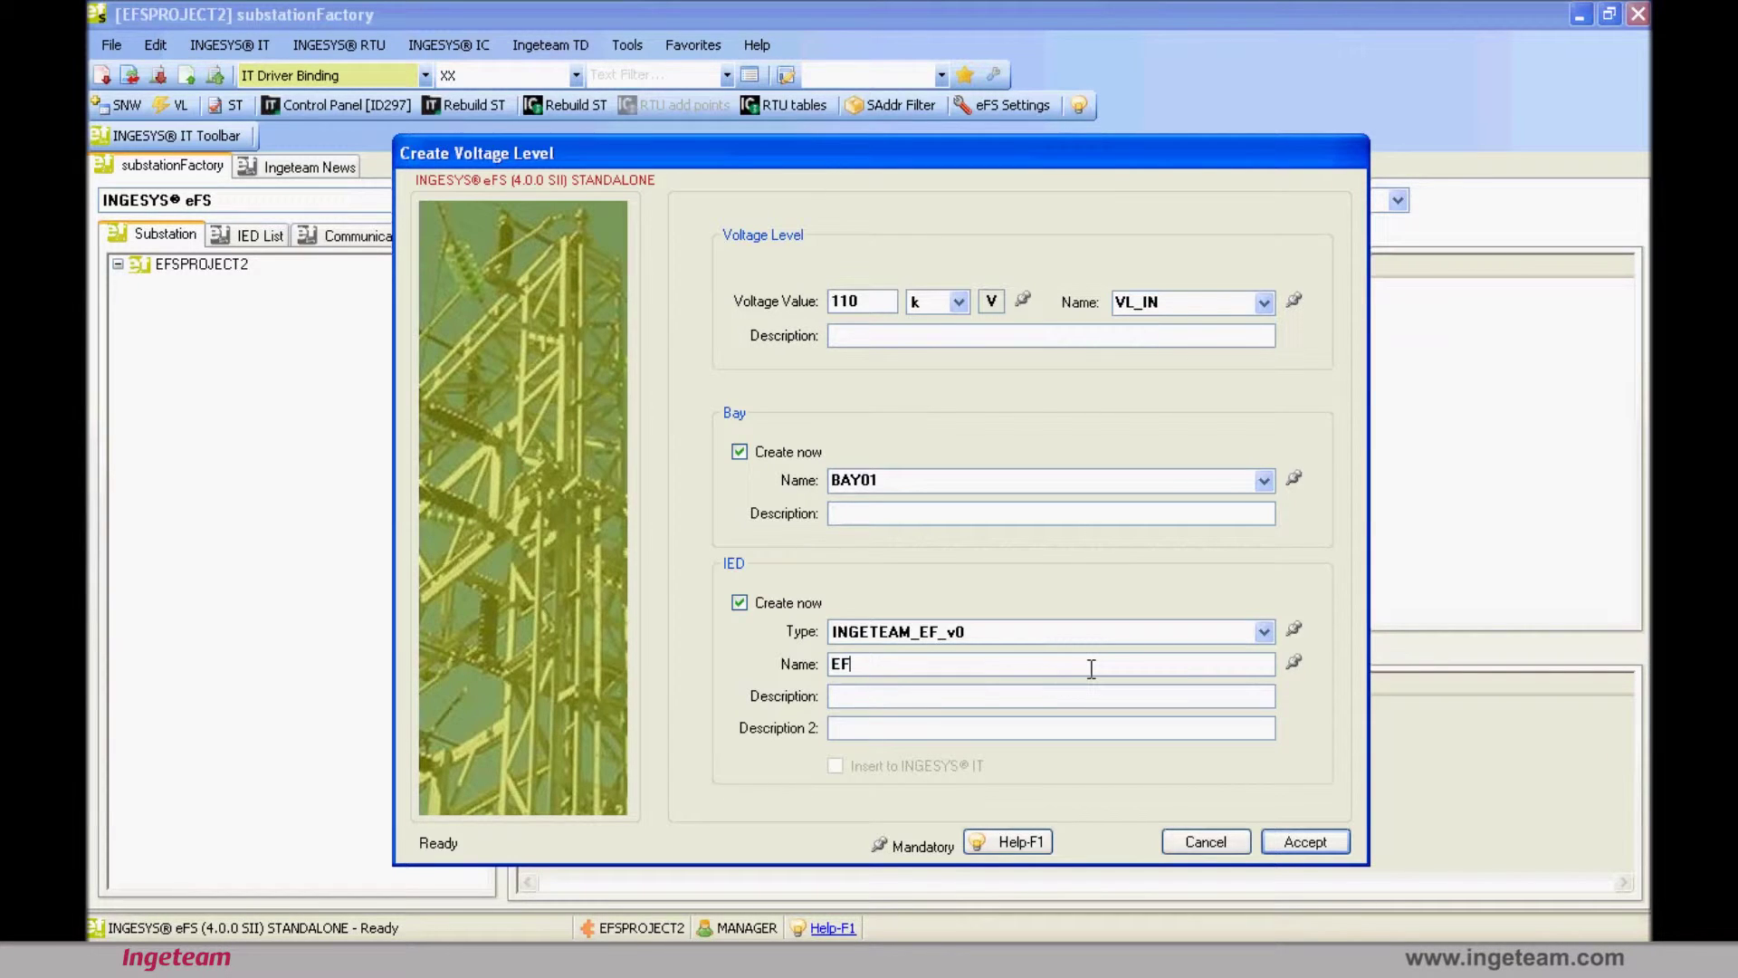
type("01")
left_click(1314, 851)
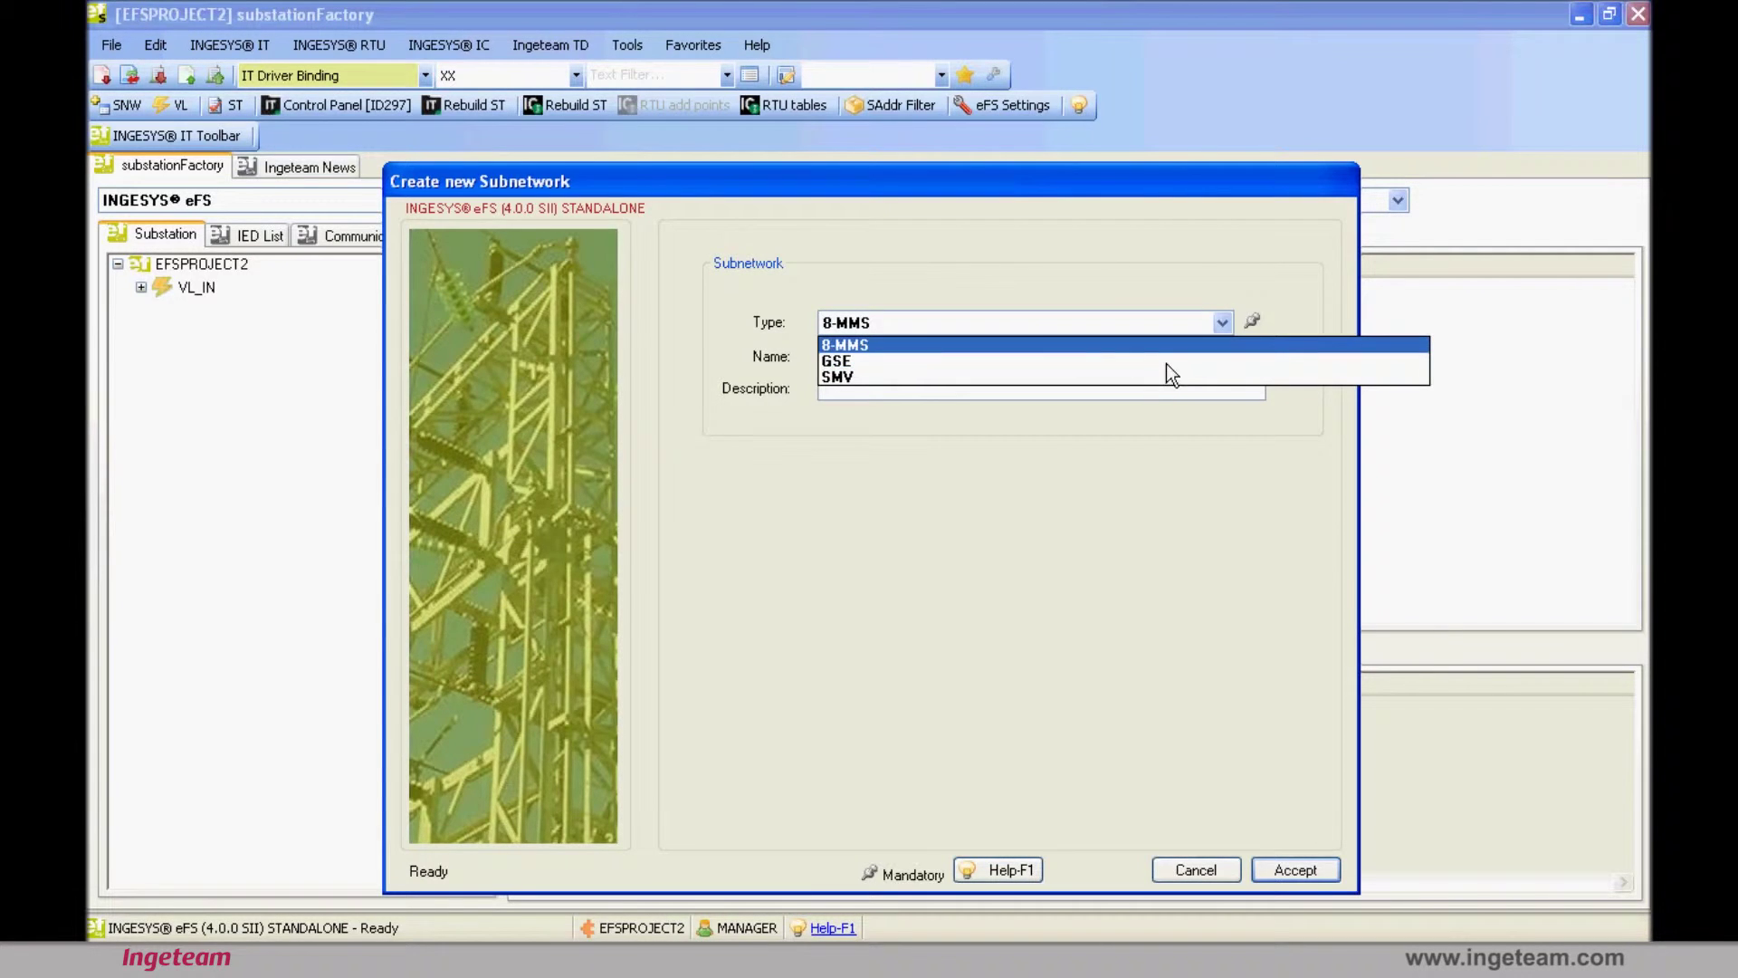
Keep subnetwork type 8-MMS and accept the new subnetwork.
key("Return")
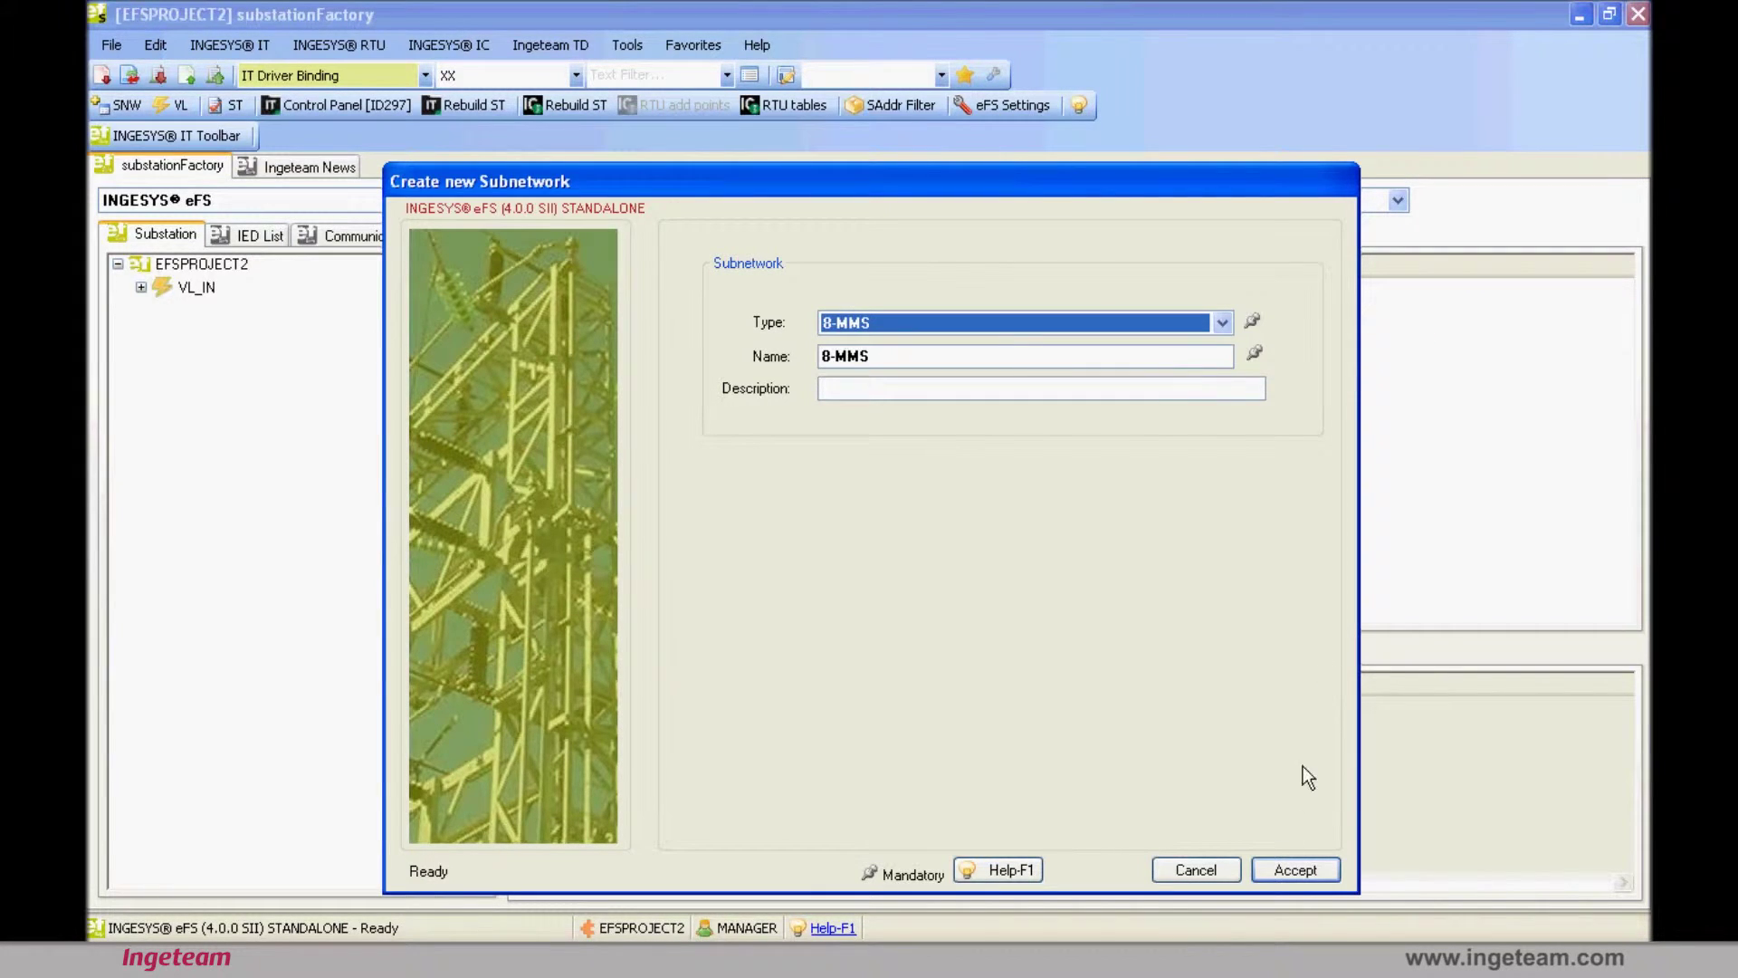
left_click(1301, 878)
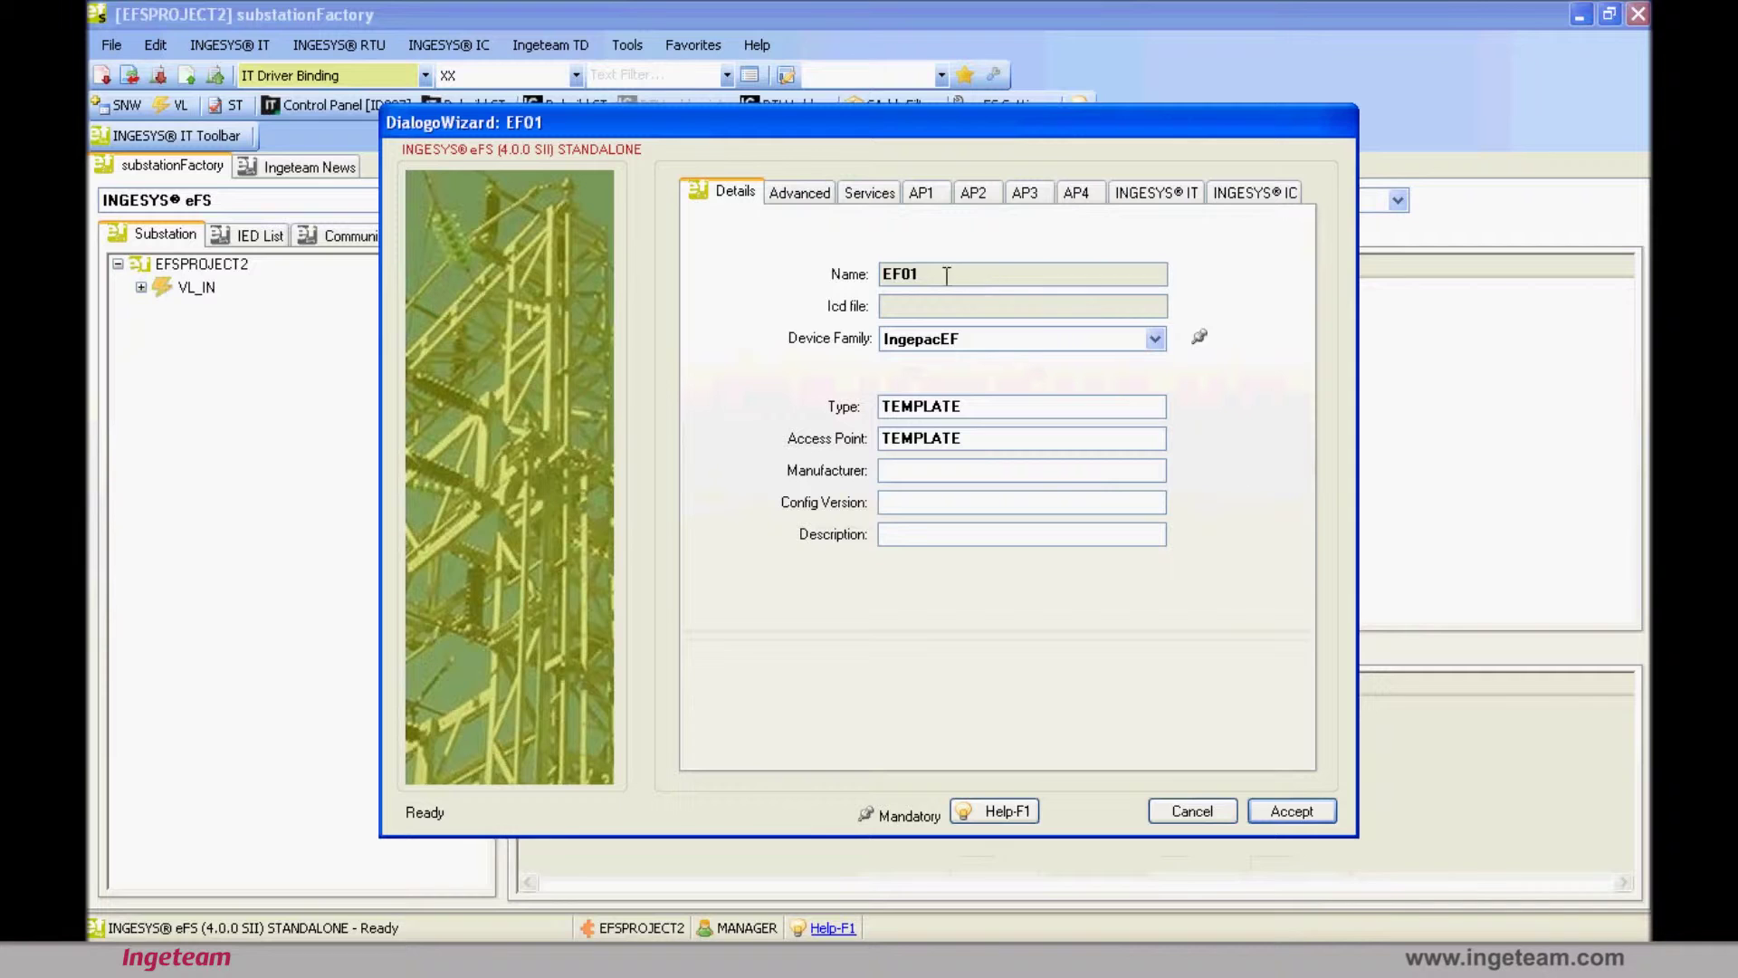
Enable EF01's AP1 access point on 8-MMS, check IP 127.0.0.1, and accept.
left_click_drag(932, 284, 865, 287)
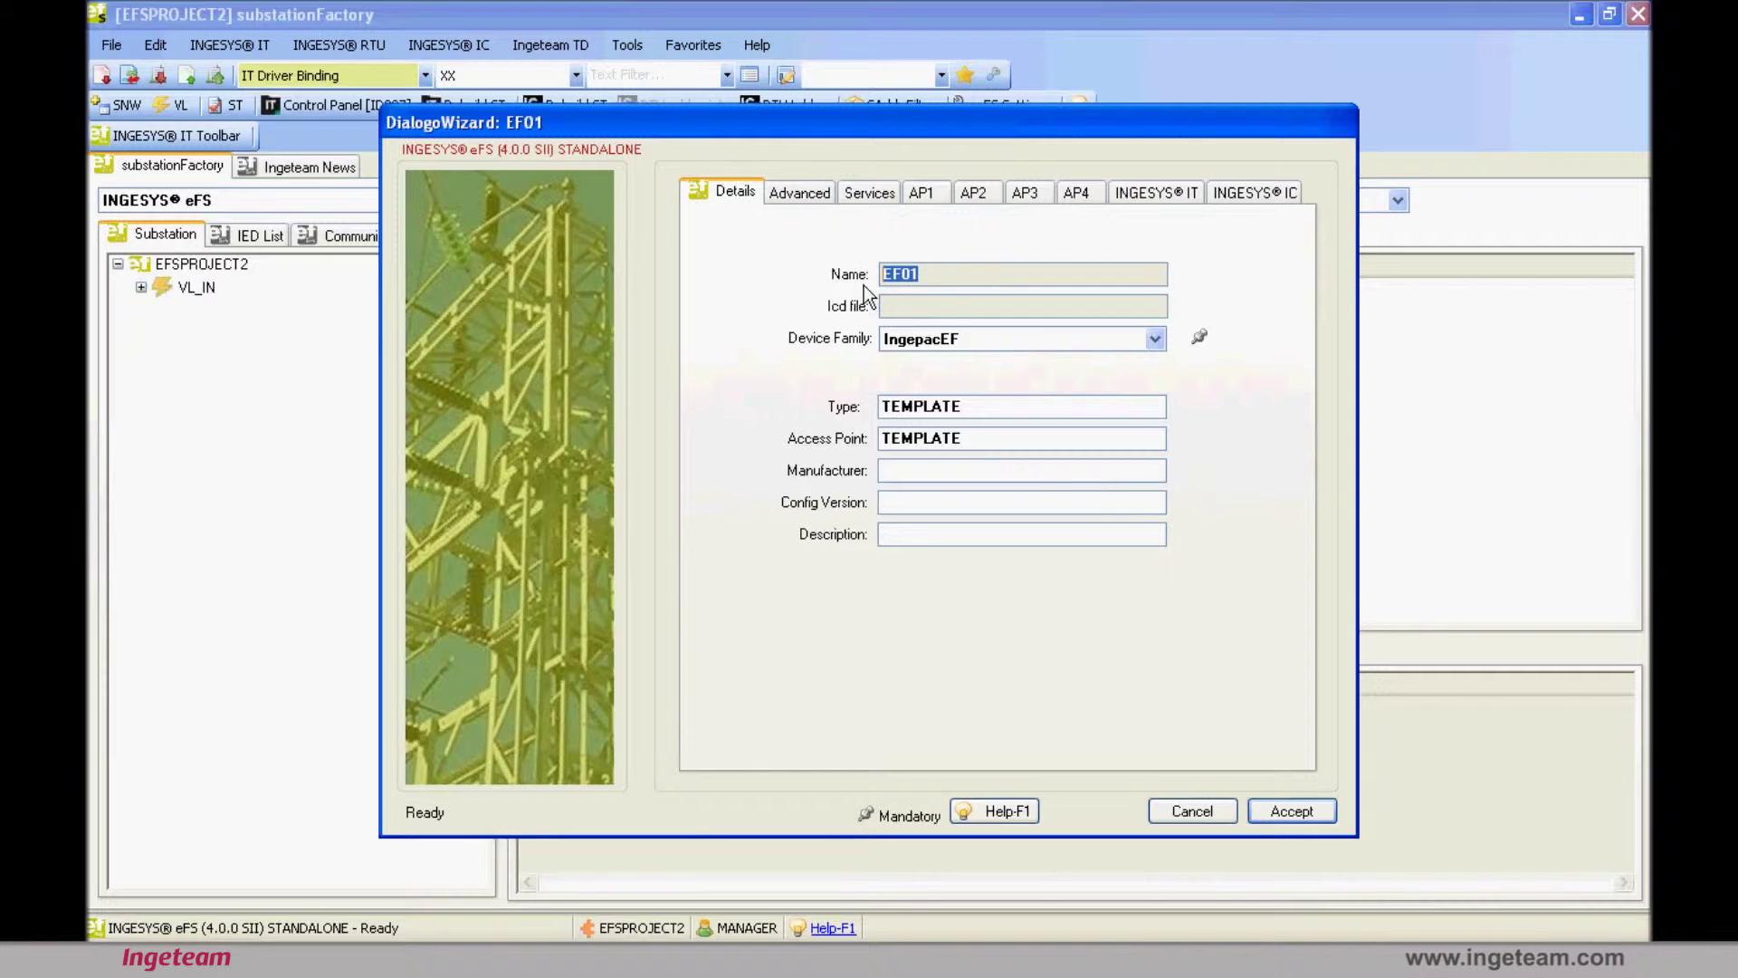
left_click(923, 194)
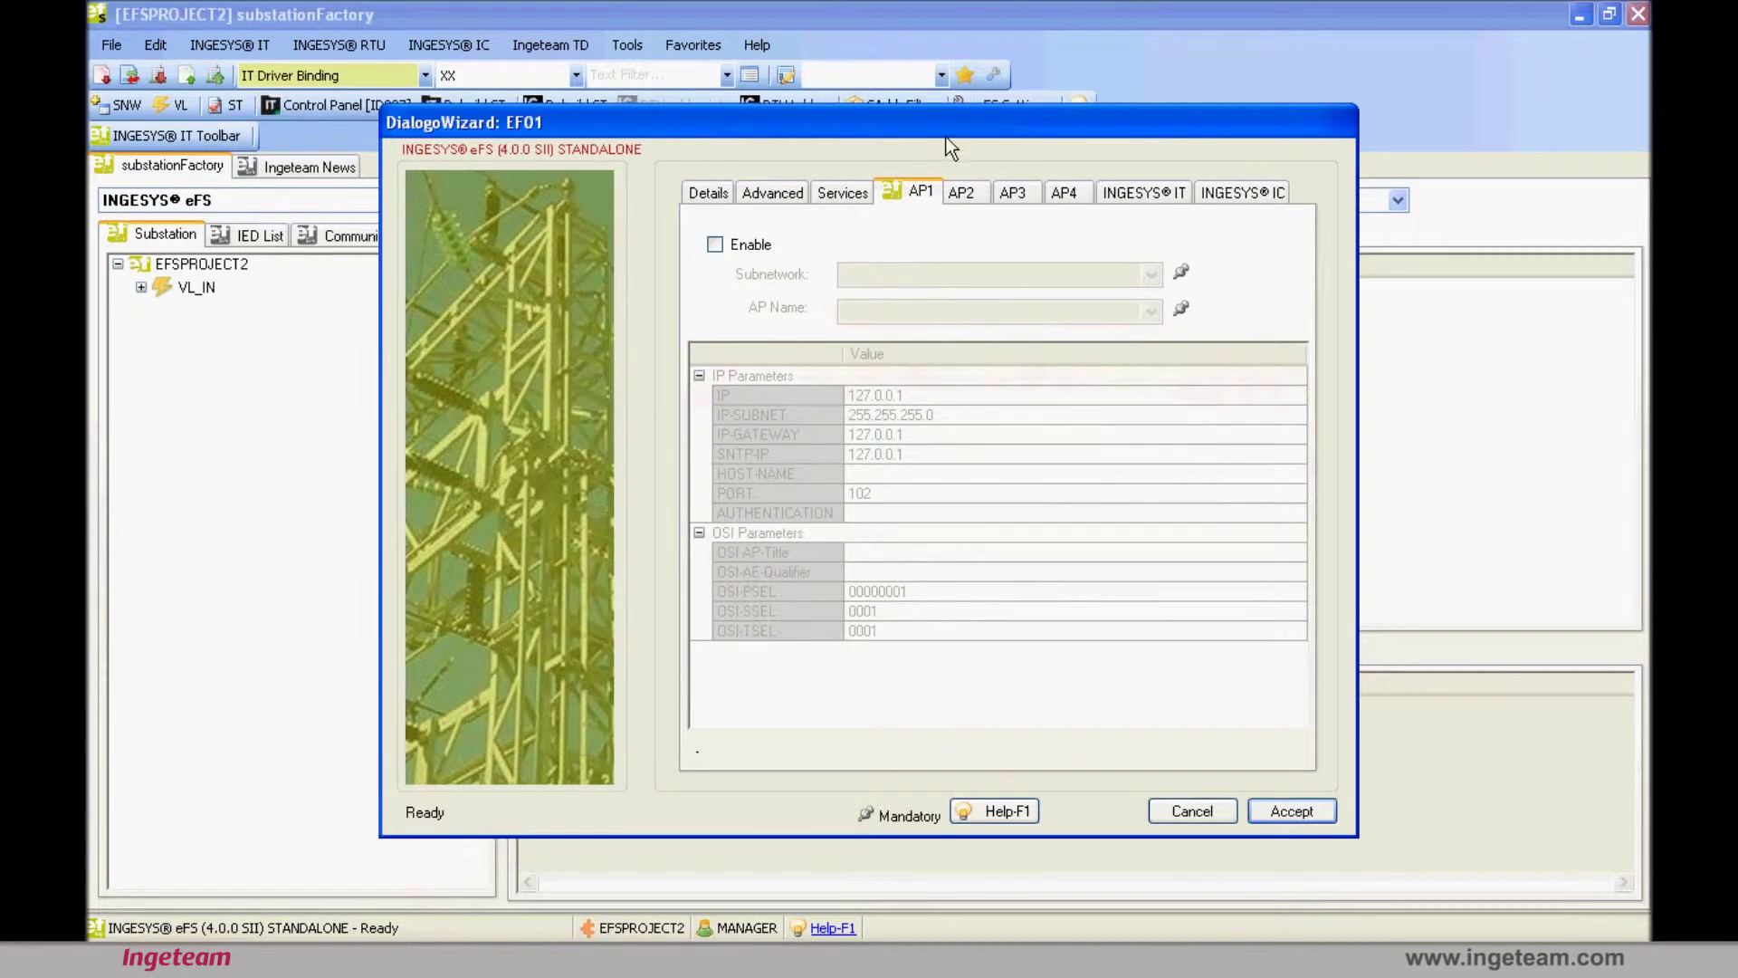
left_click_drag(943, 134, 1086, 177)
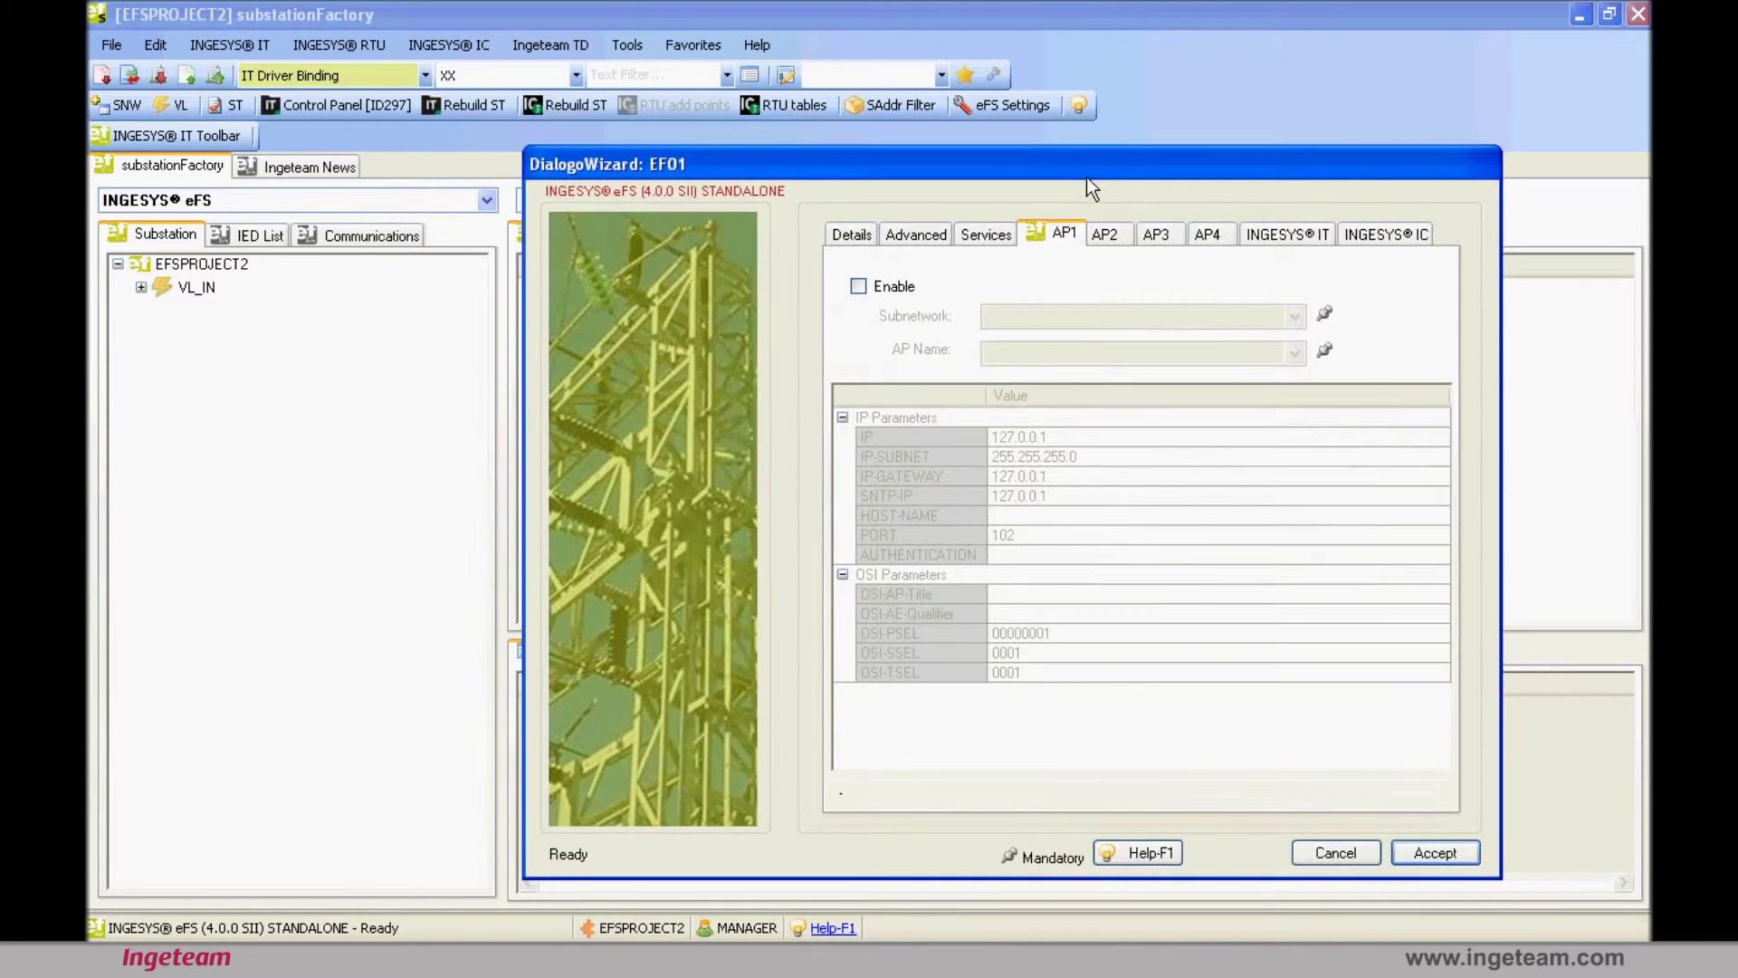
left_click(871, 296)
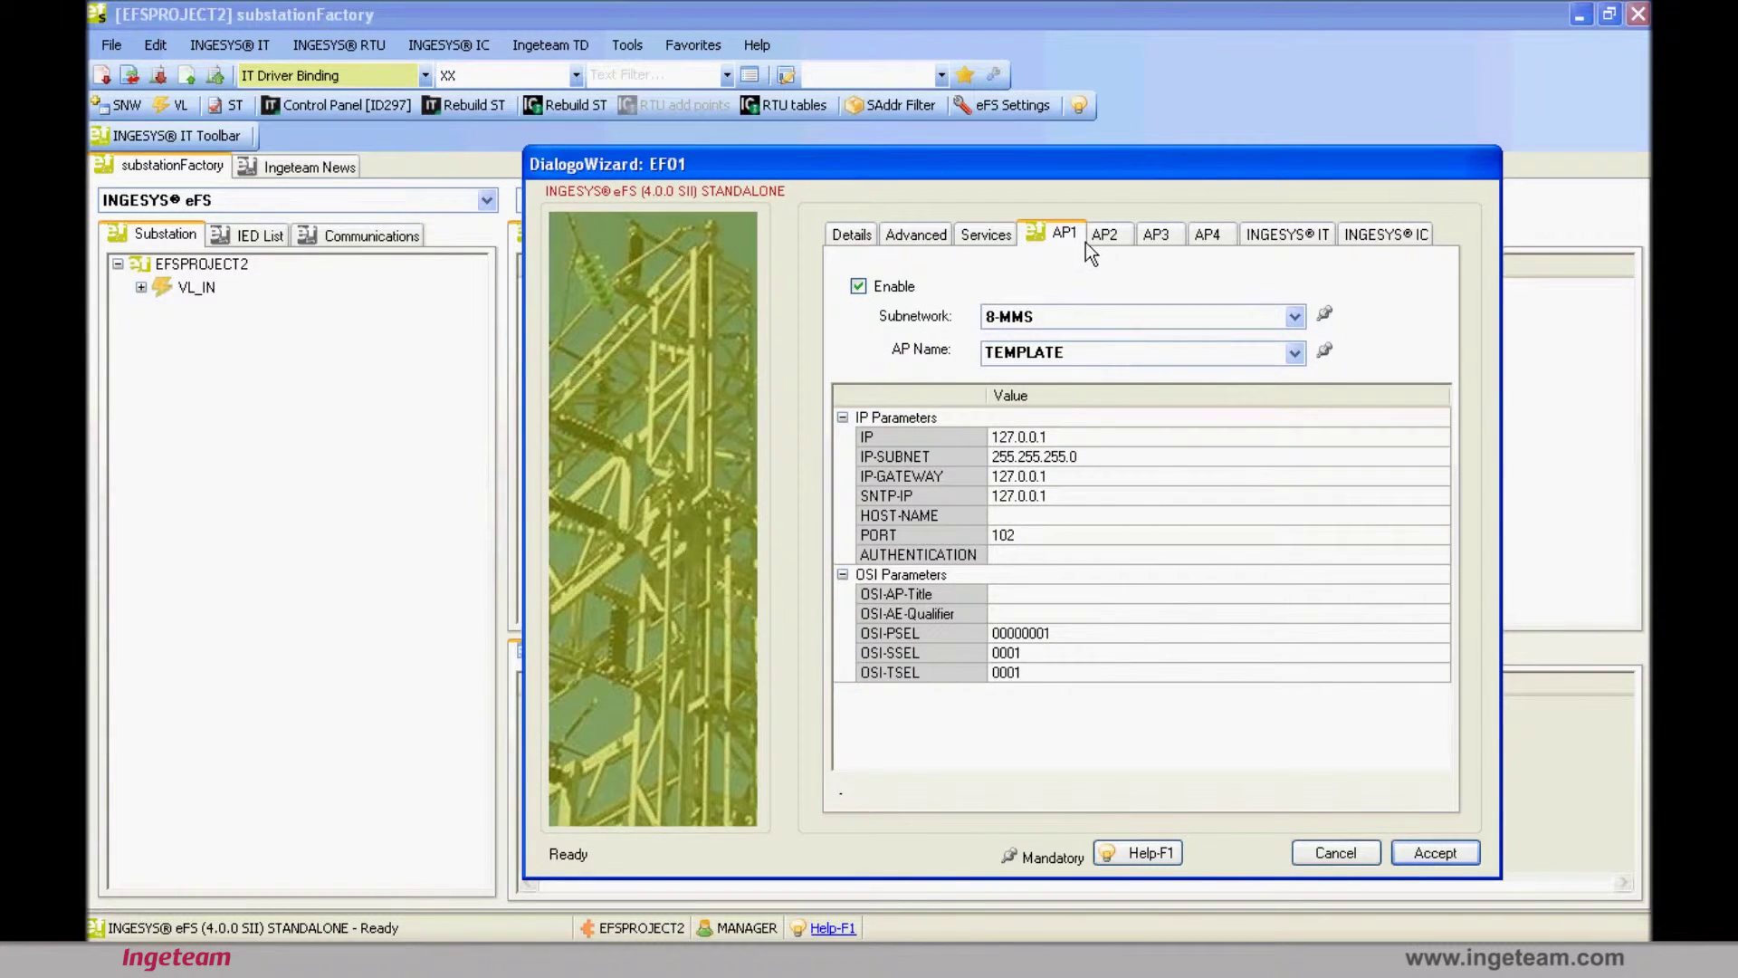
left_click(1006, 438)
left_click(1457, 861)
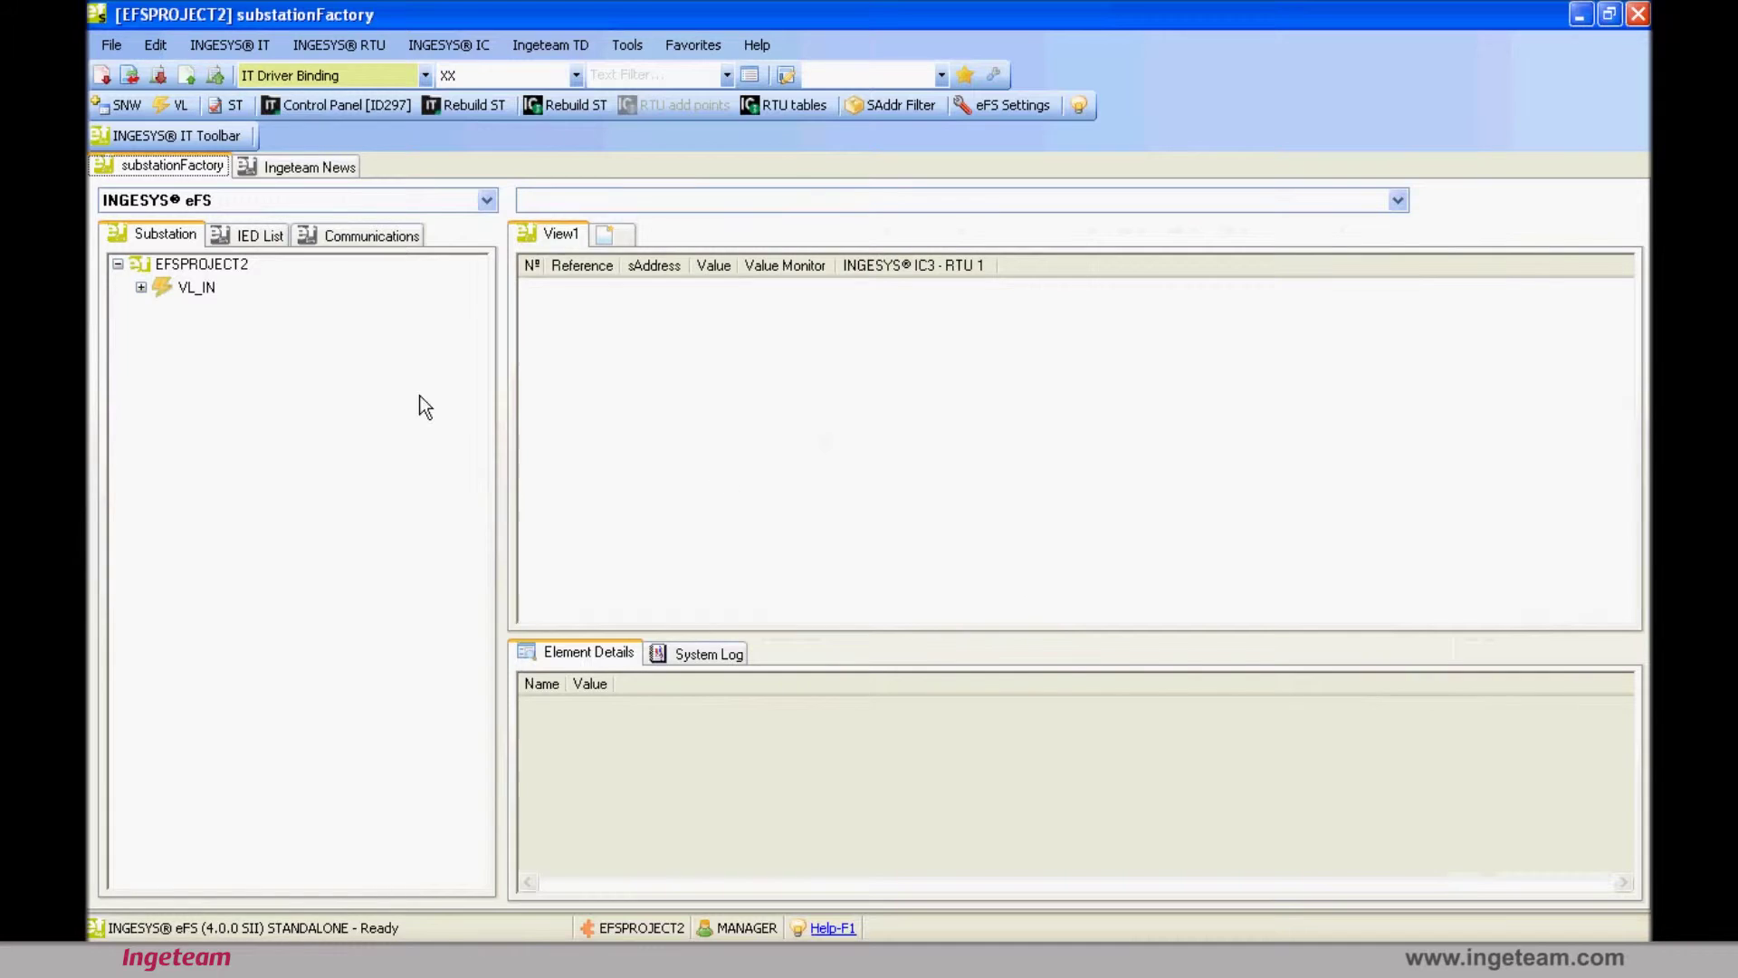
Expand VL_IN, BAY01 and EF01 in the substation tree to reveal EF01's logical devices.
left_click(217, 288)
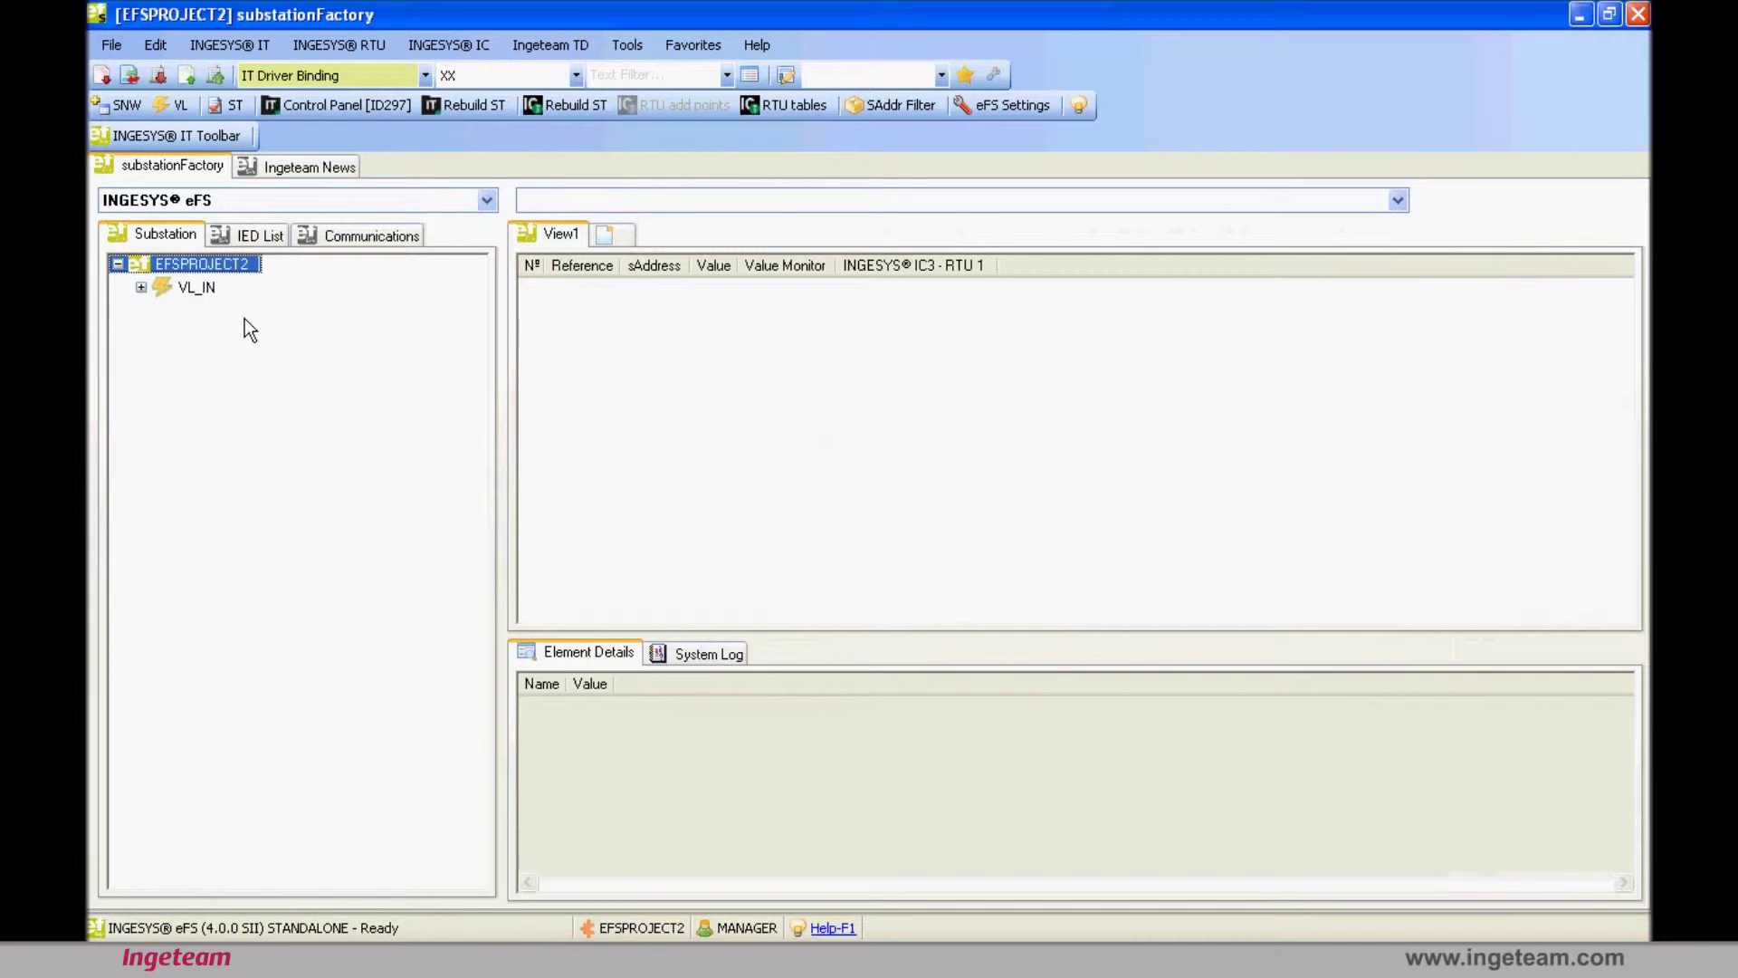
left_click(181, 298)
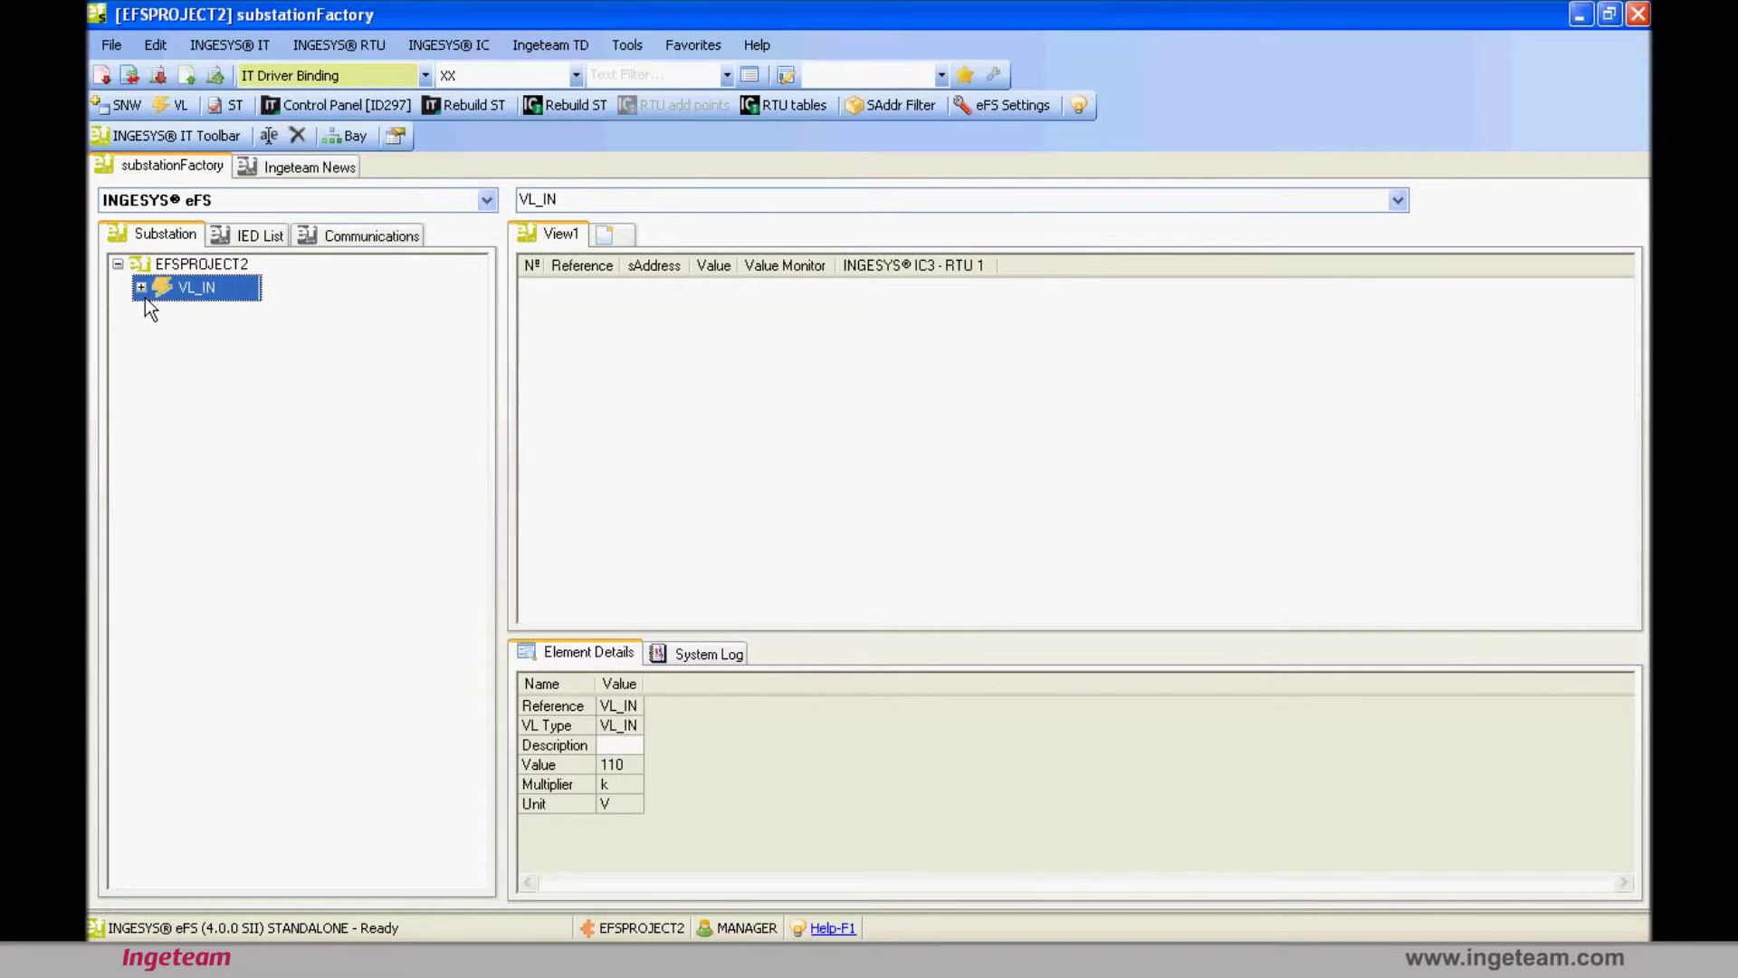
double_click(147, 299)
left_click(215, 319)
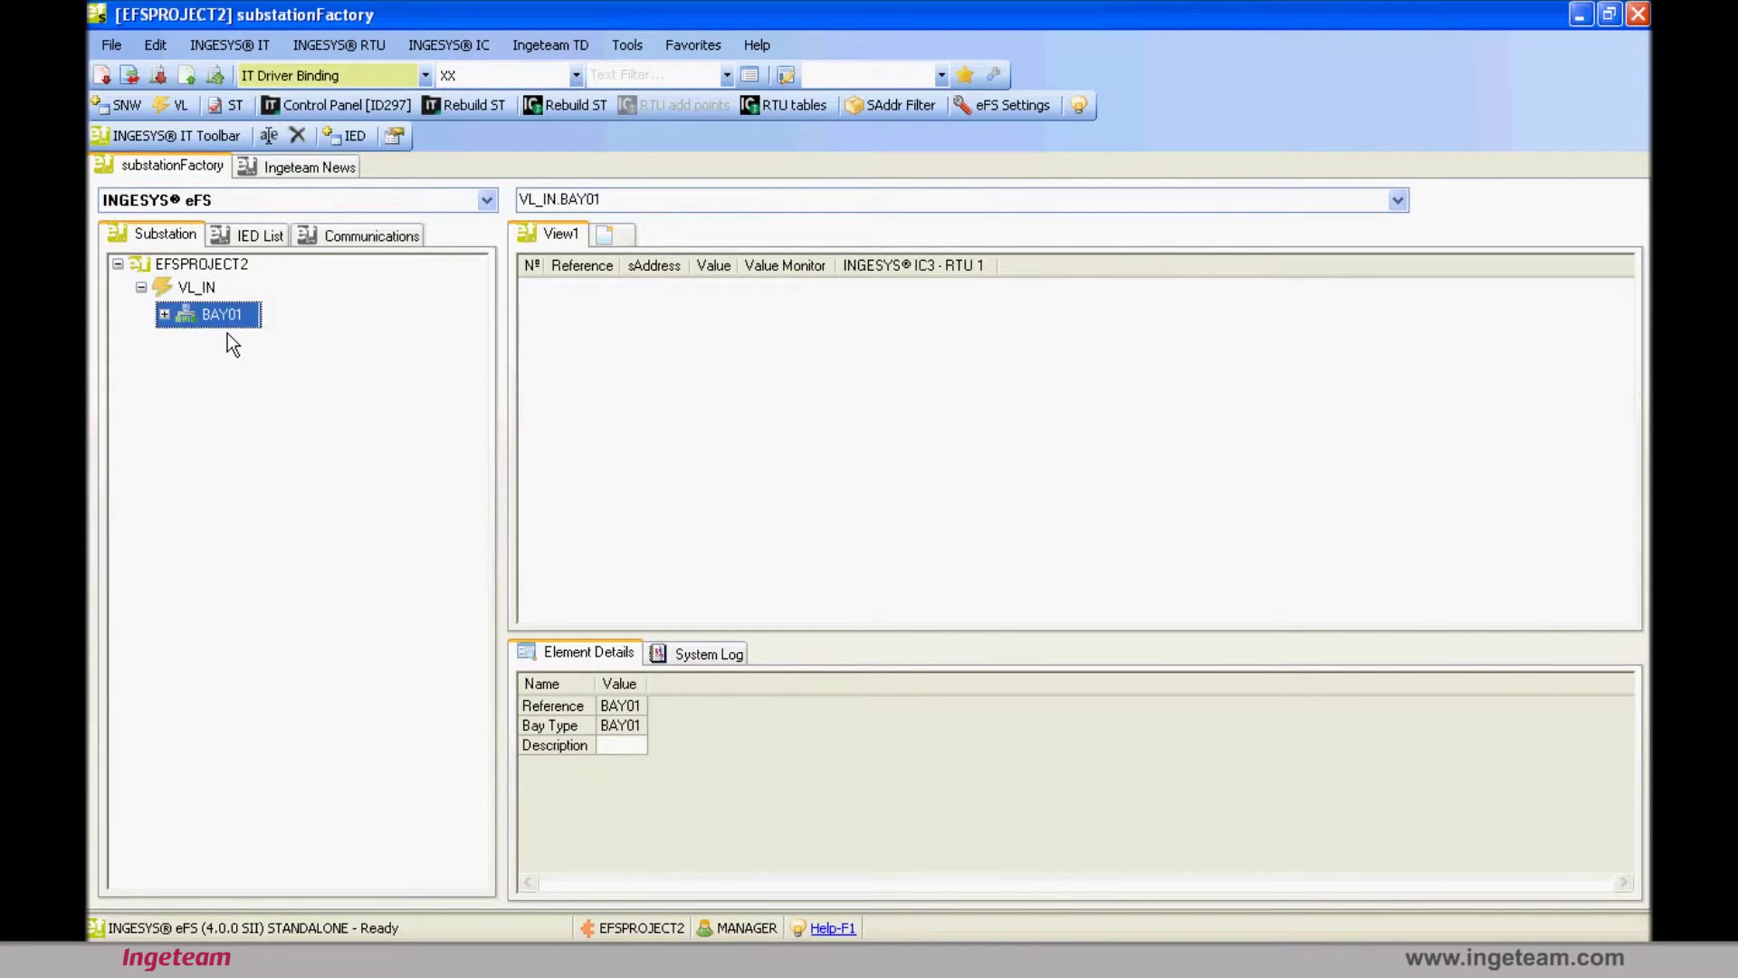
double_click(175, 319)
left_click(235, 348)
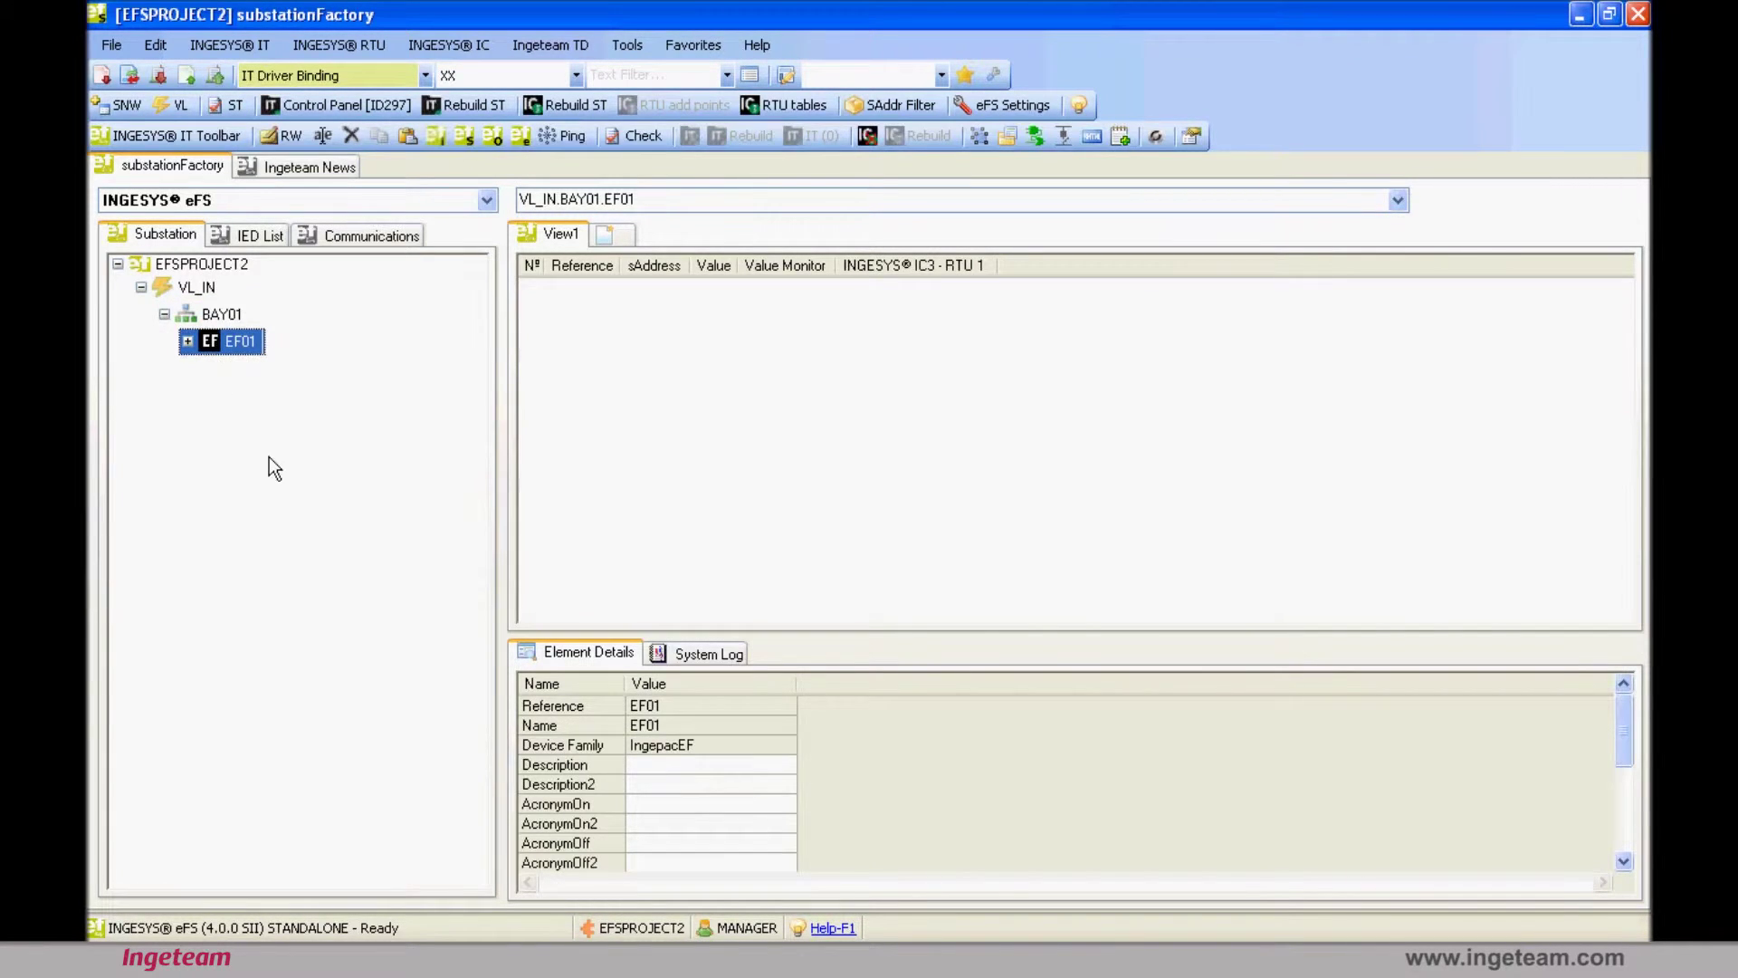
double_click(201, 348)
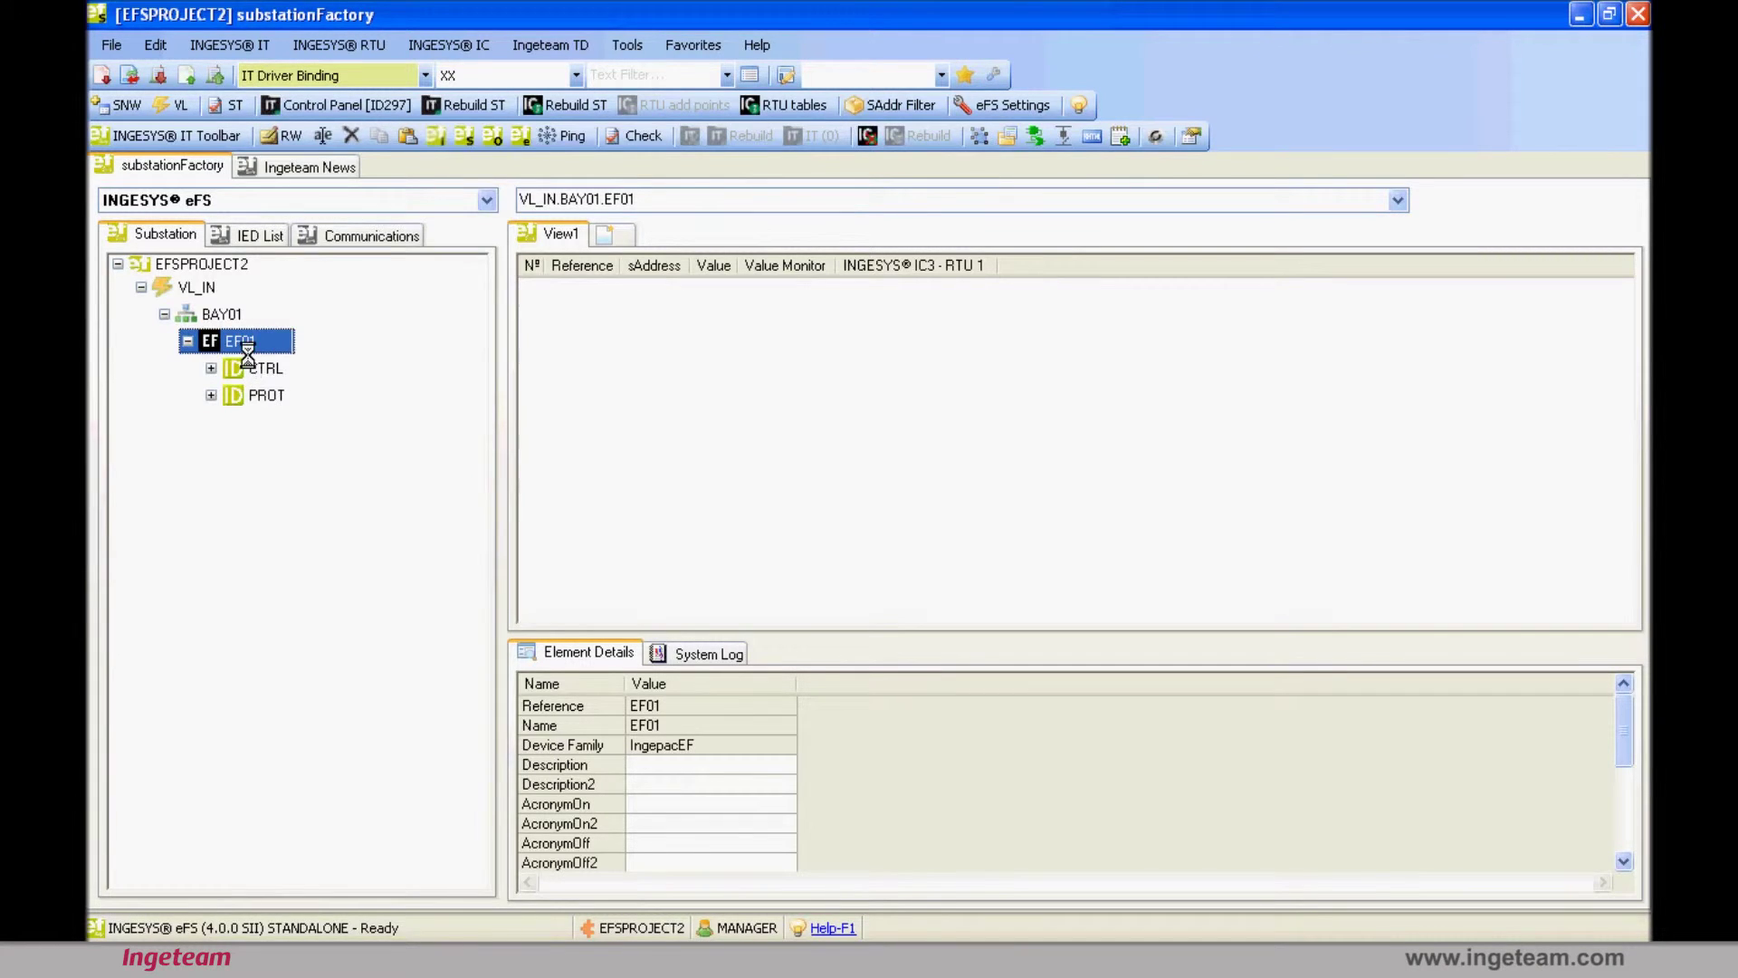
Select EF01's CTRL logical device and expand it to show LLN0 and XCBR1.
right_click(254, 365)
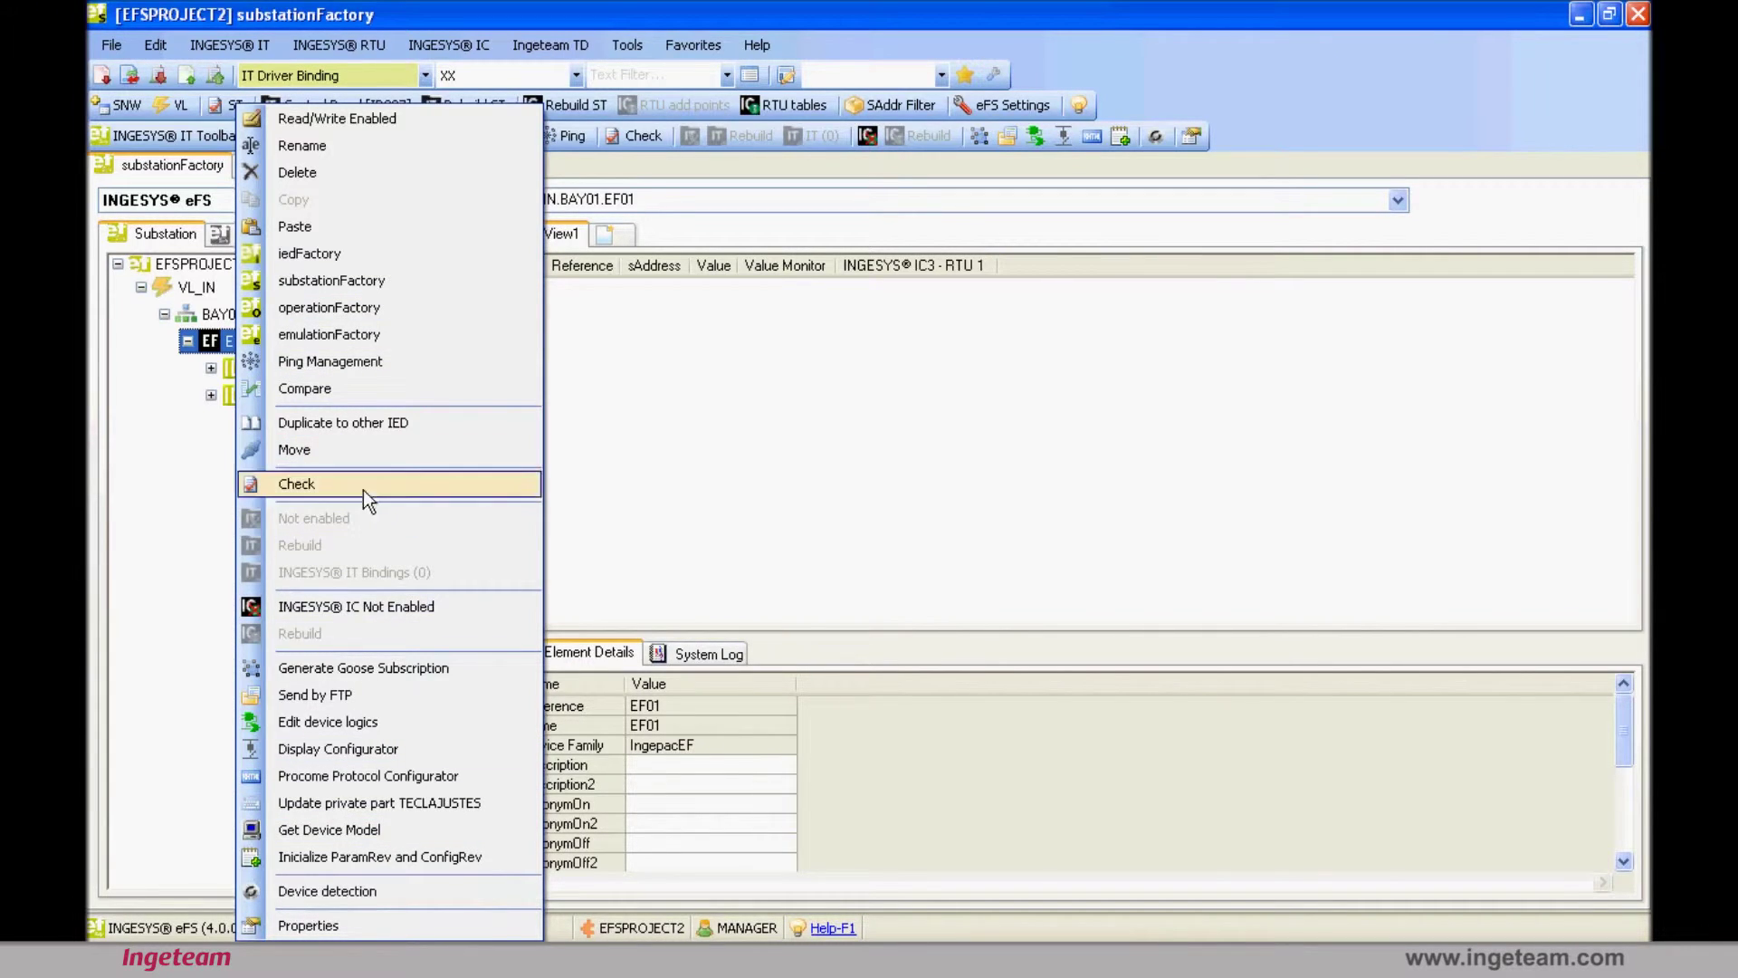
left_click(204, 475)
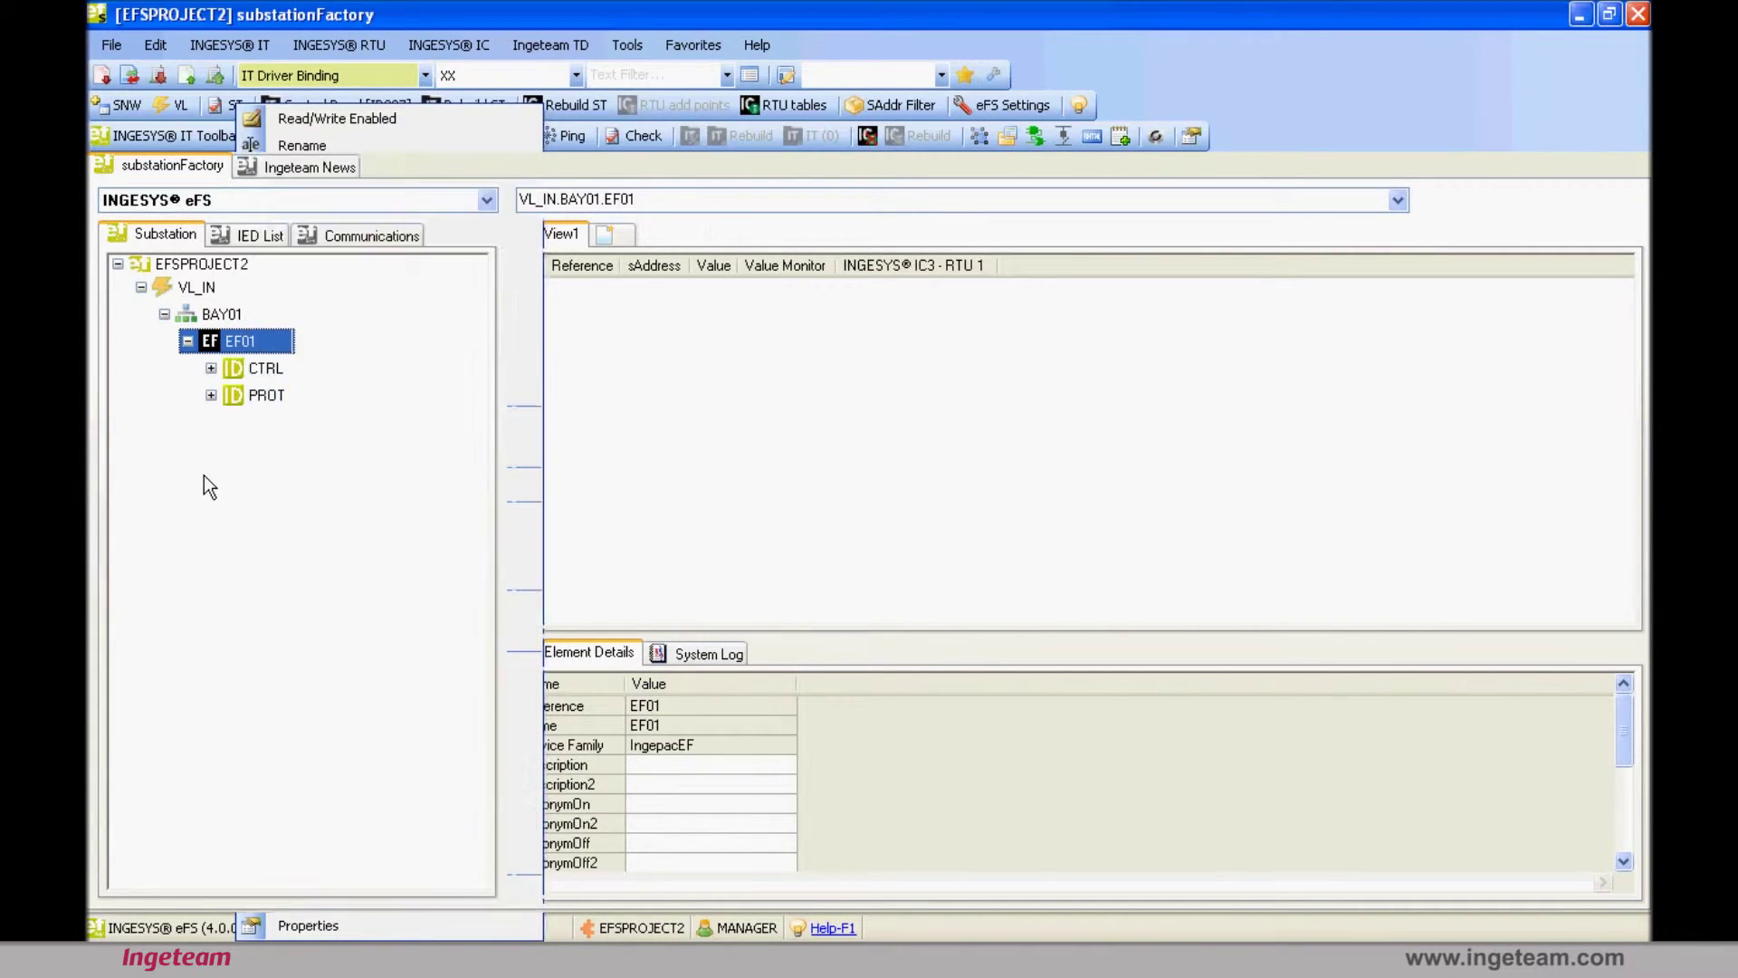
left_click(282, 372)
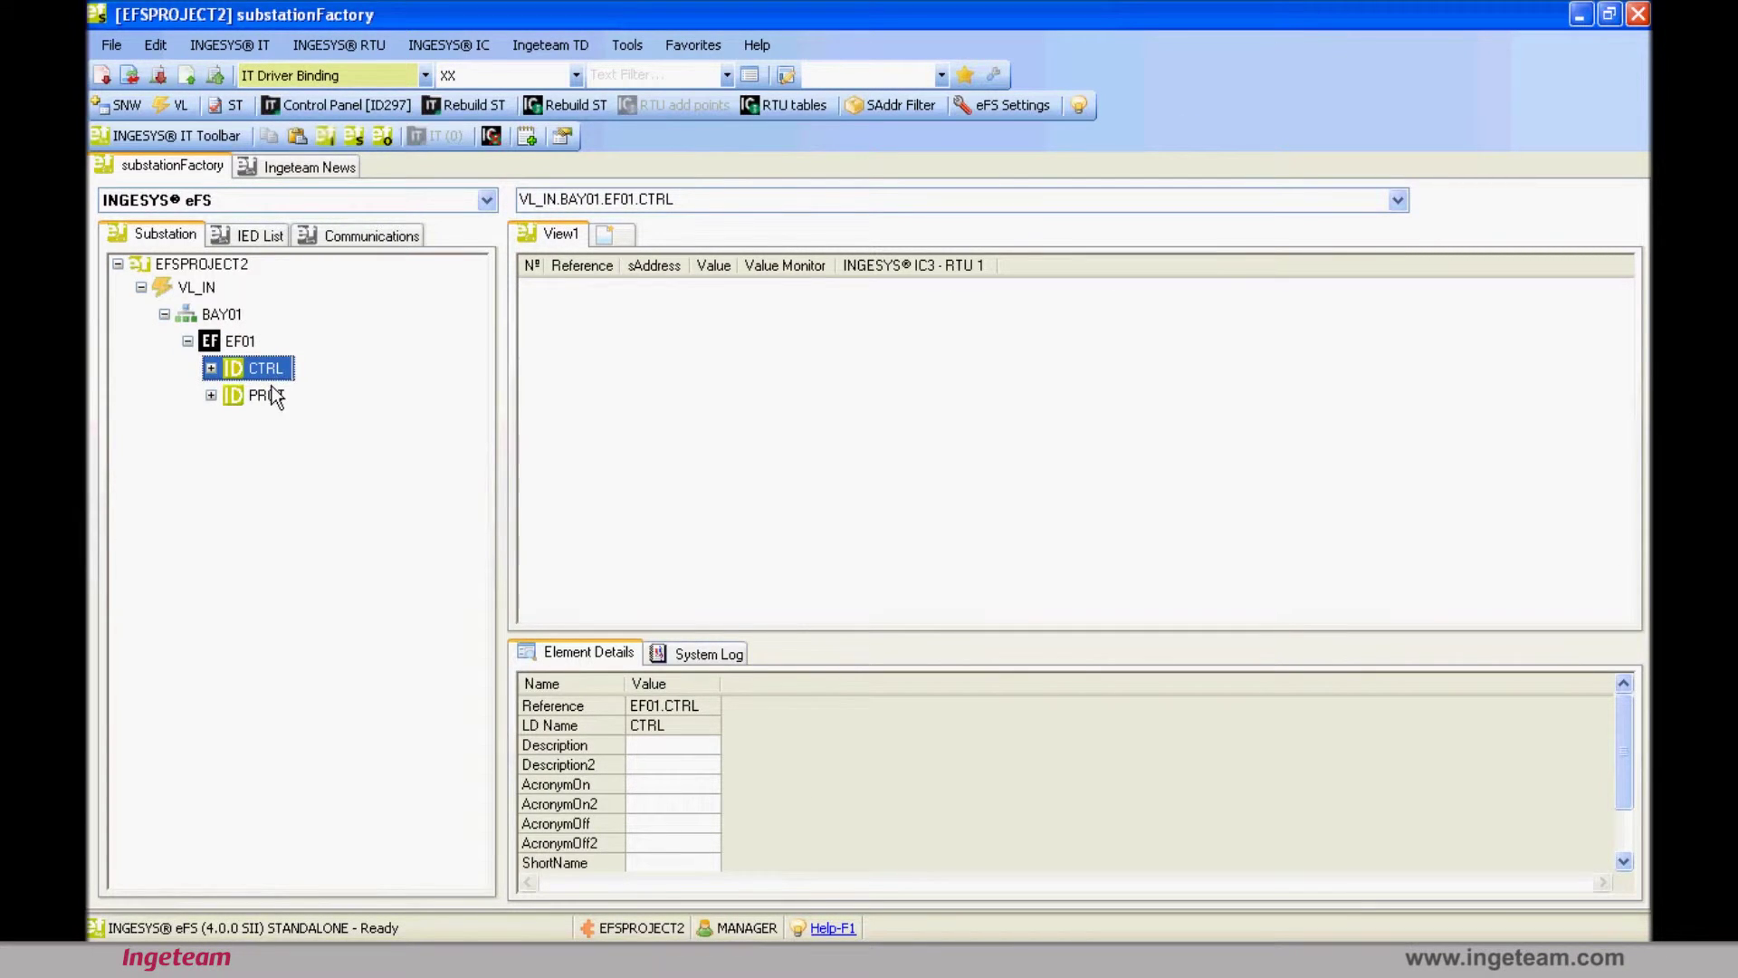
key("Right")
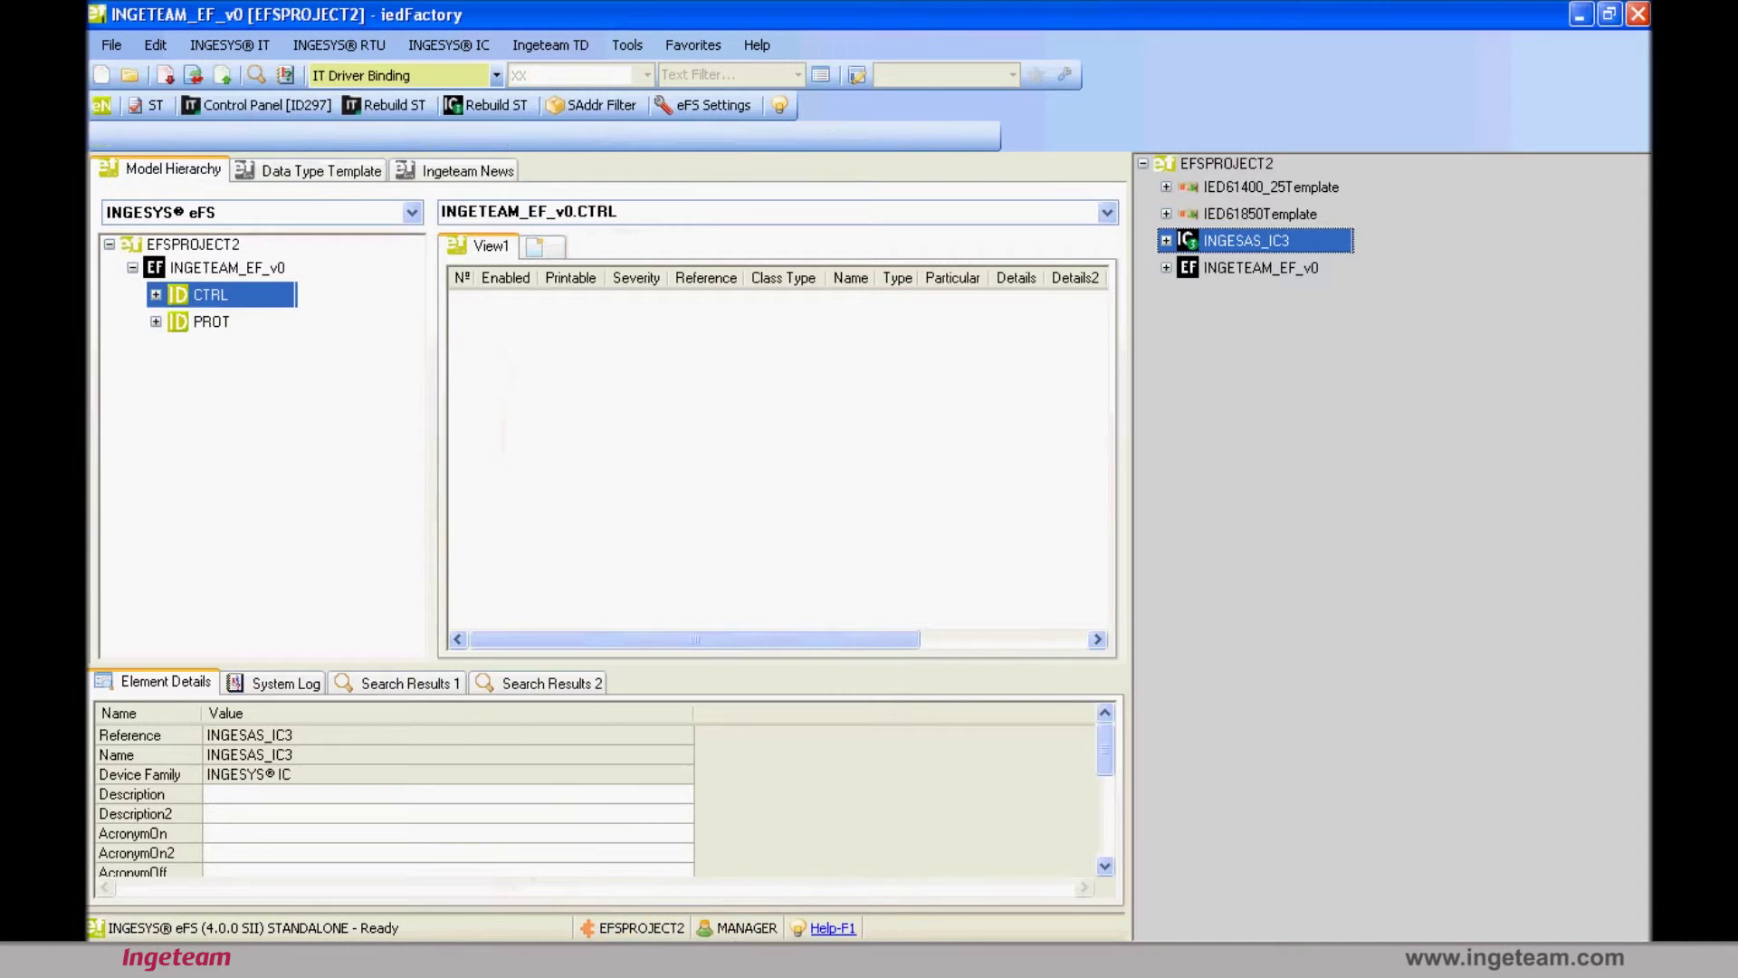
Expand CTRL and its LLN0 node in the device model to list the data objects.
left_click(308, 800)
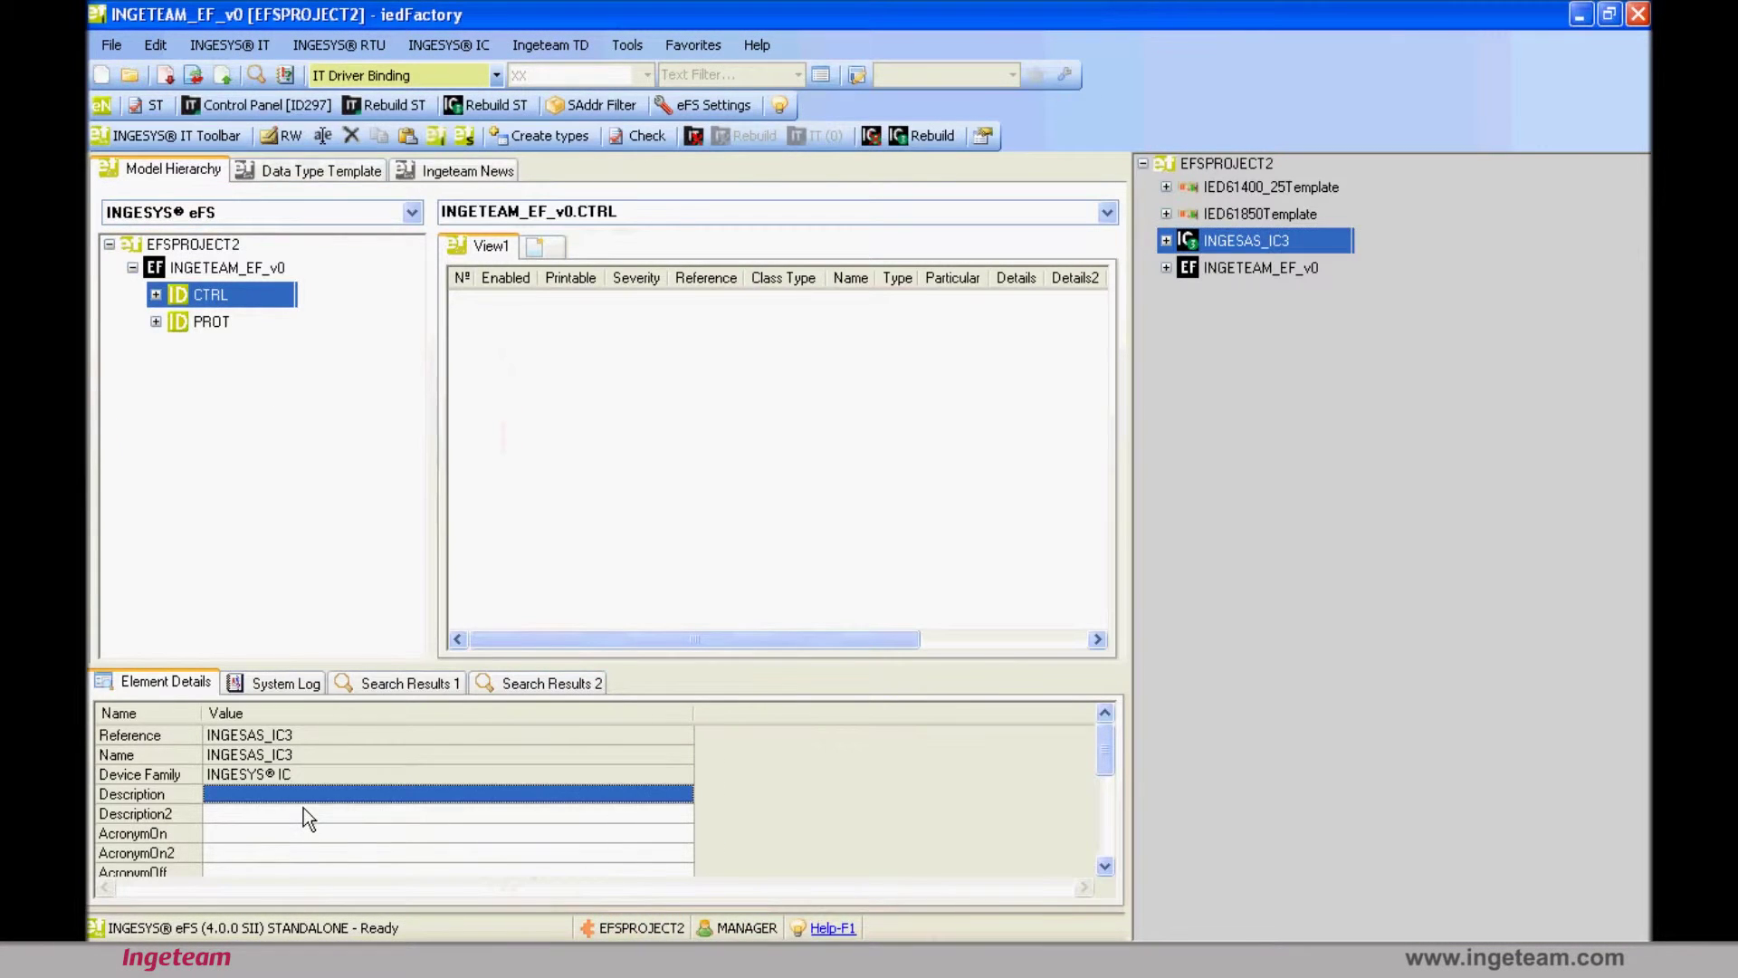
double_click(165, 306)
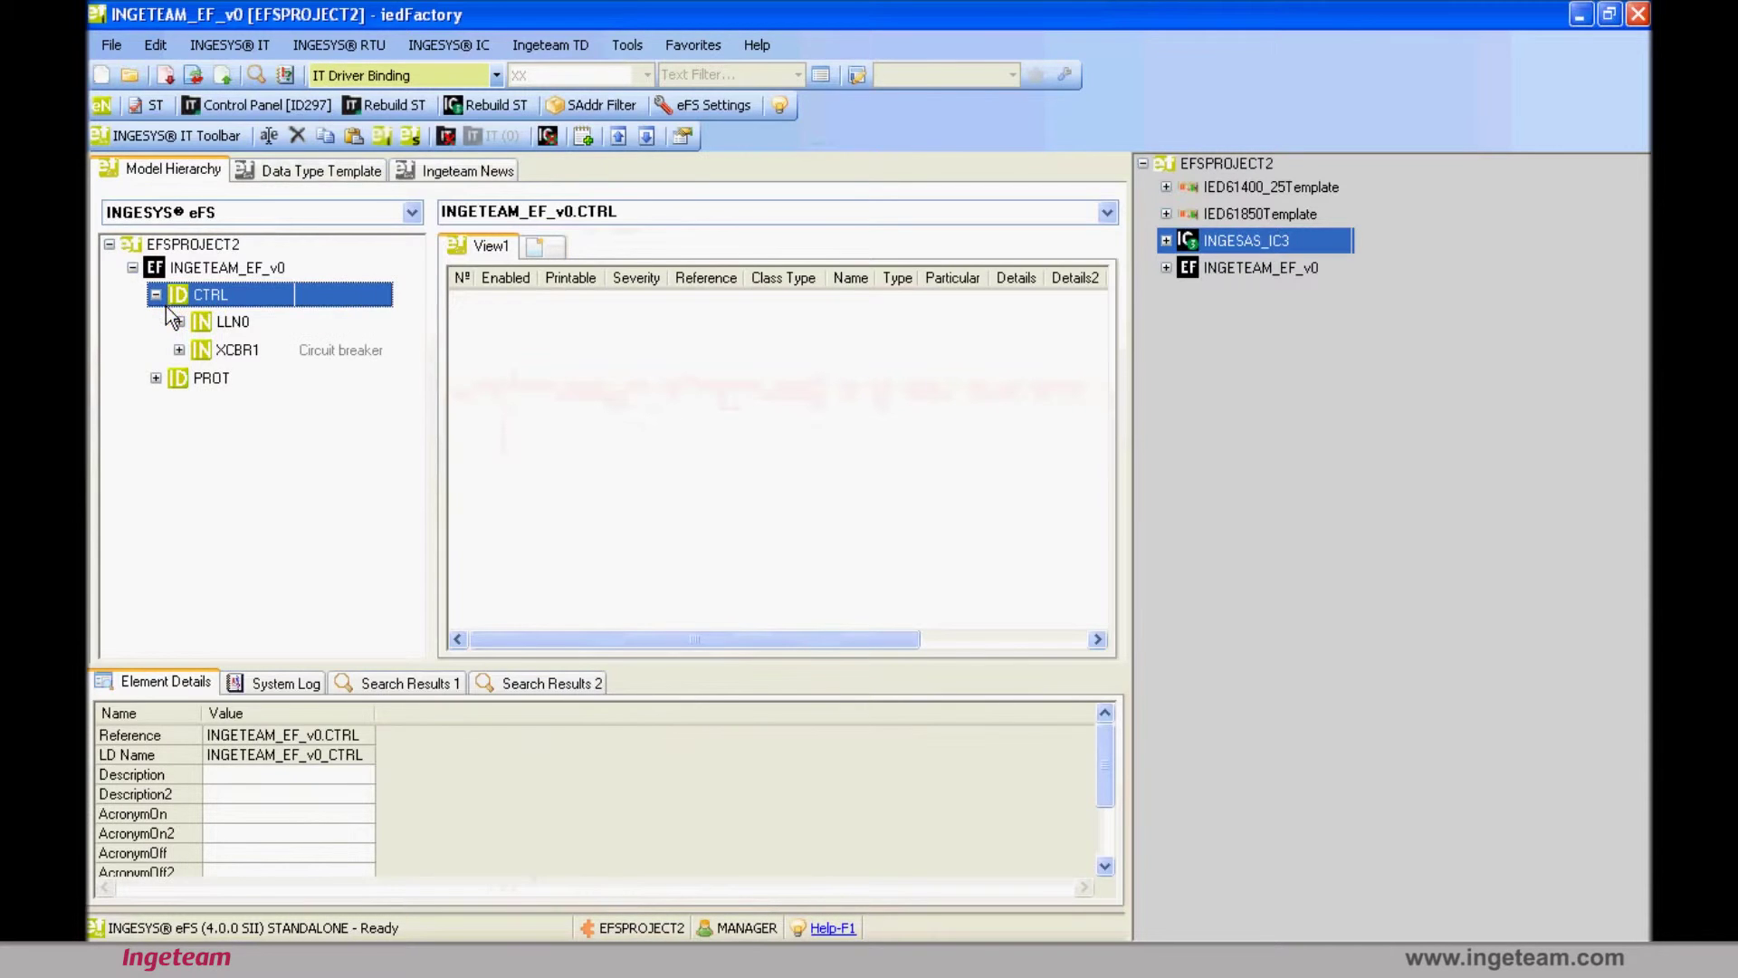
left_click(218, 332)
double_click(193, 335)
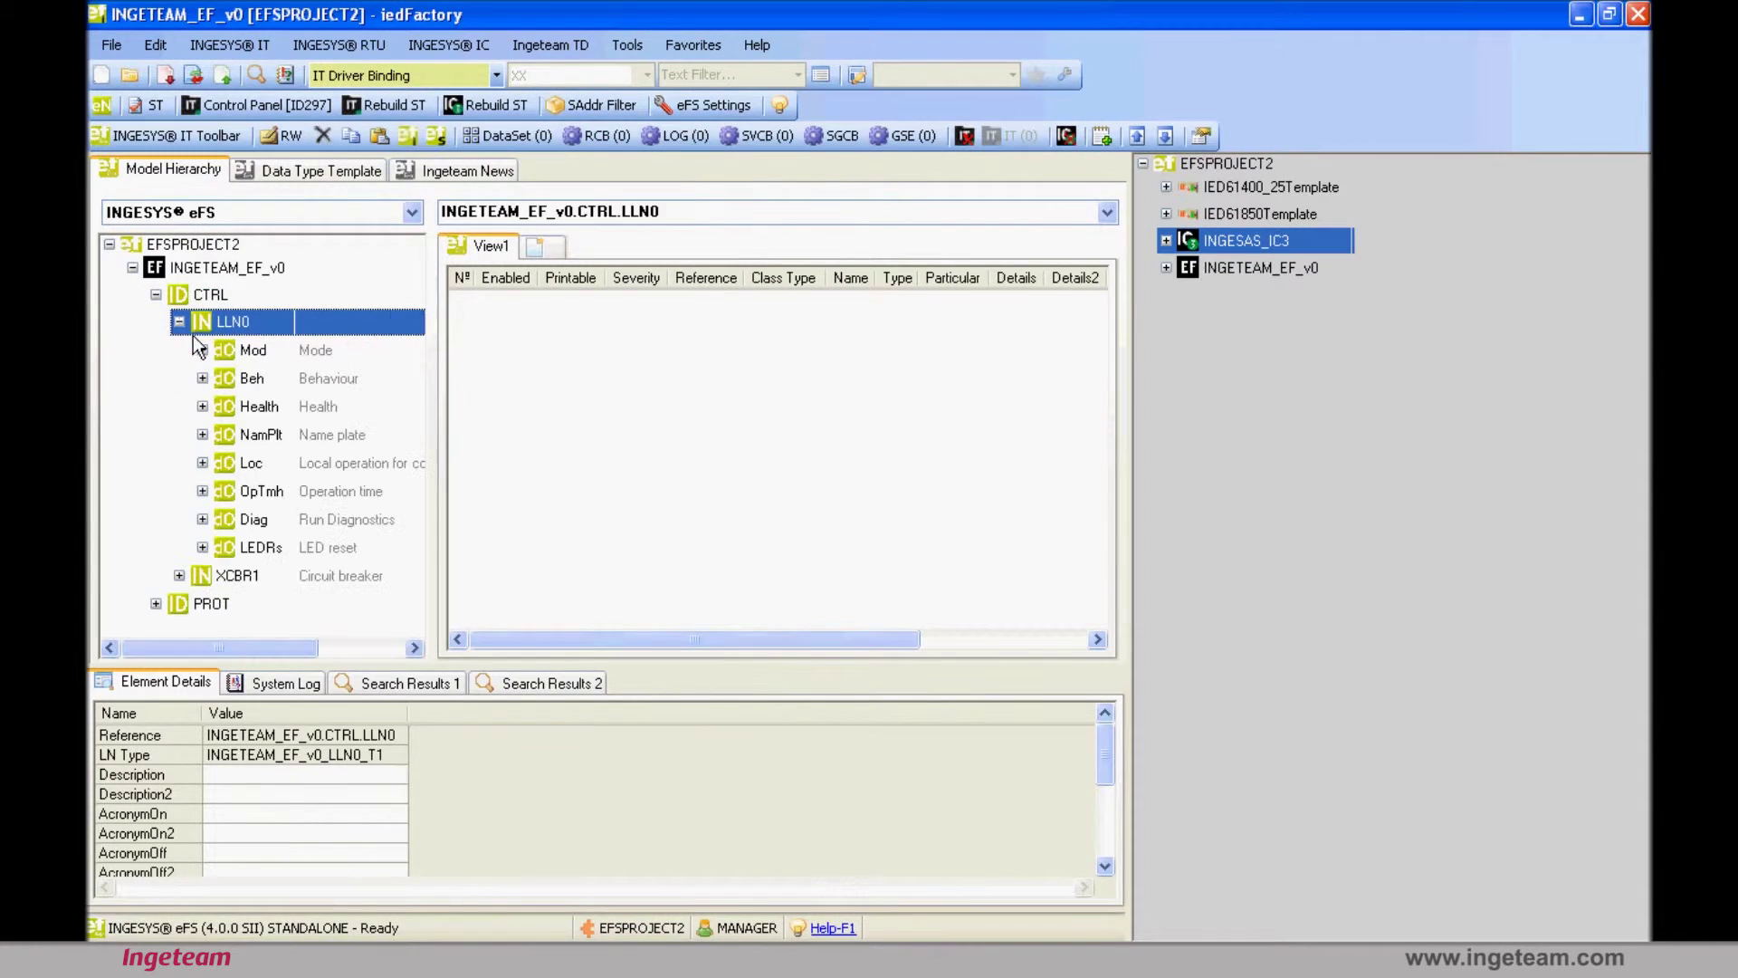
left_click(248, 362)
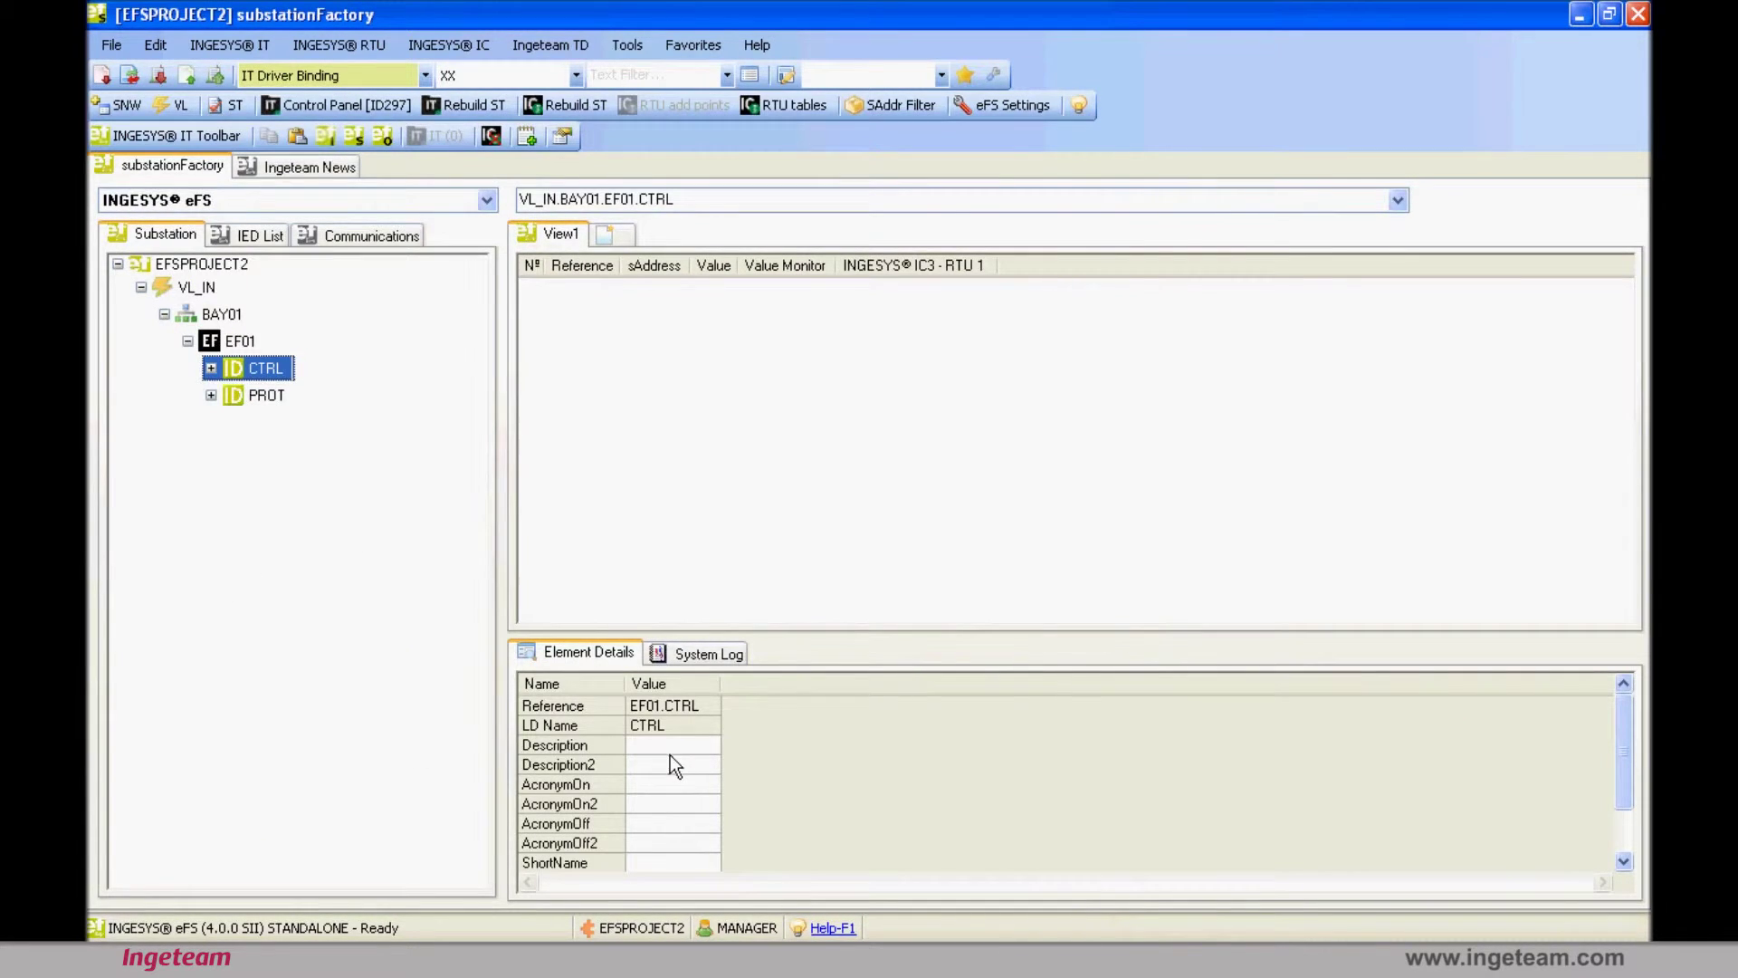
In the INGETEAM_EF_v0 window, set CTRL's description to 'LOGICAL DEVICE DE CONTROL'.
left_click(724, 959)
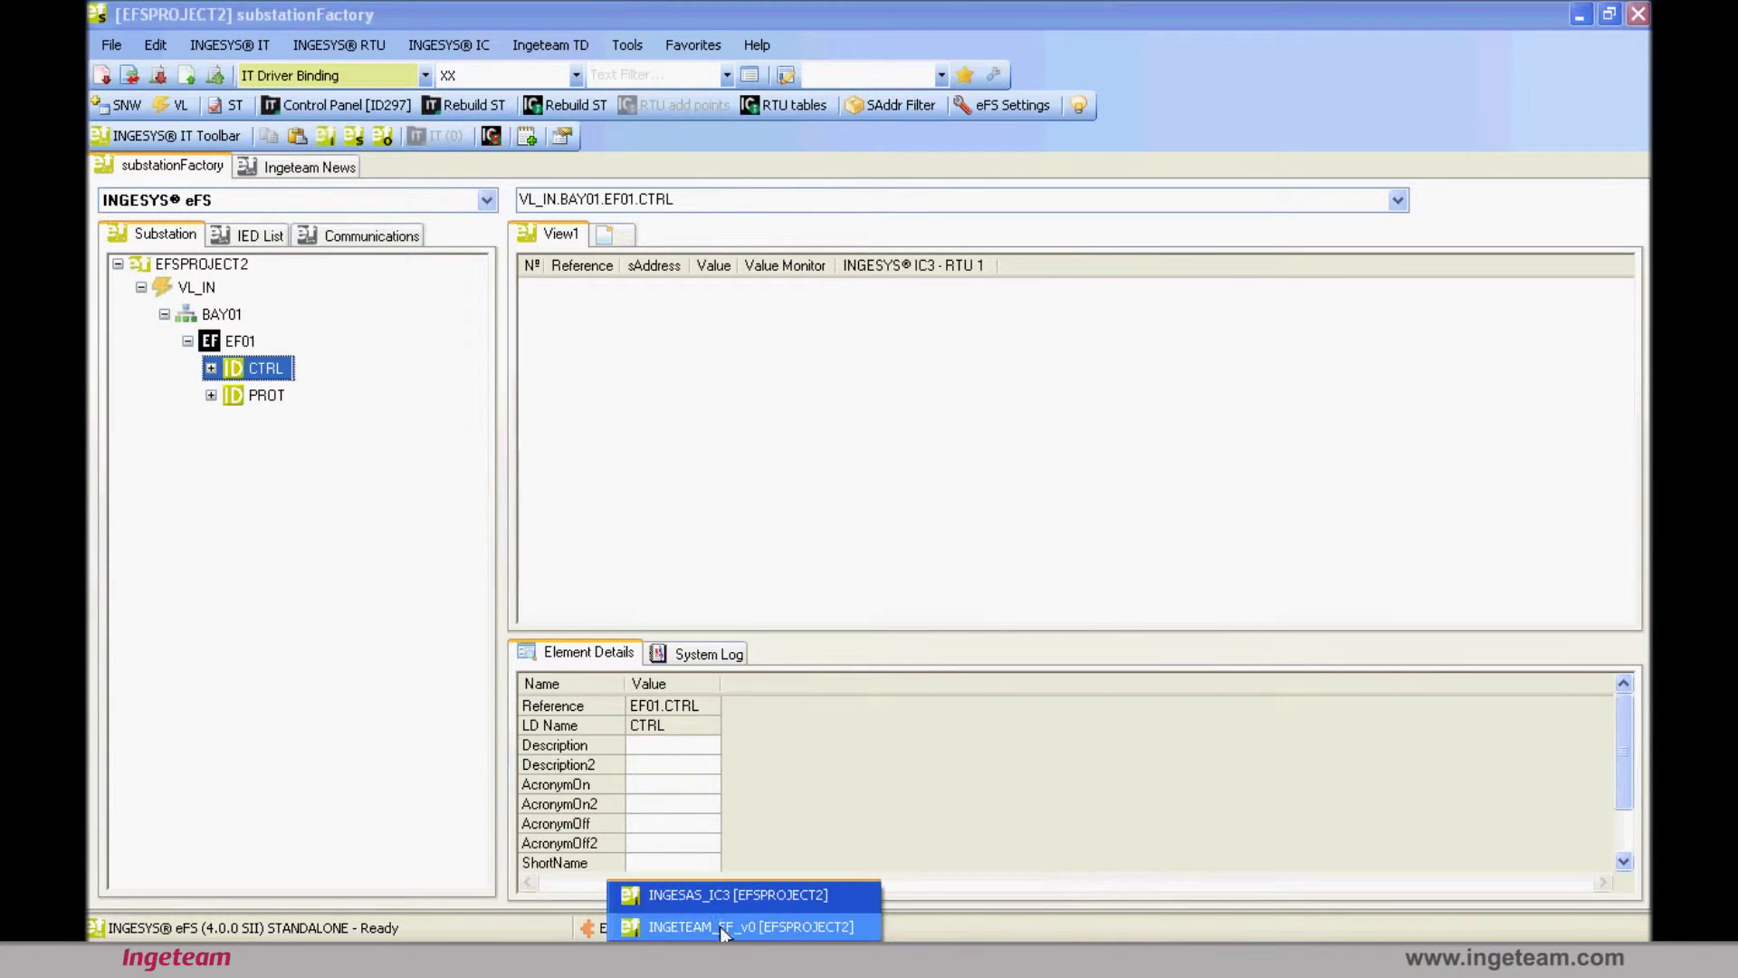
left_click(720, 926)
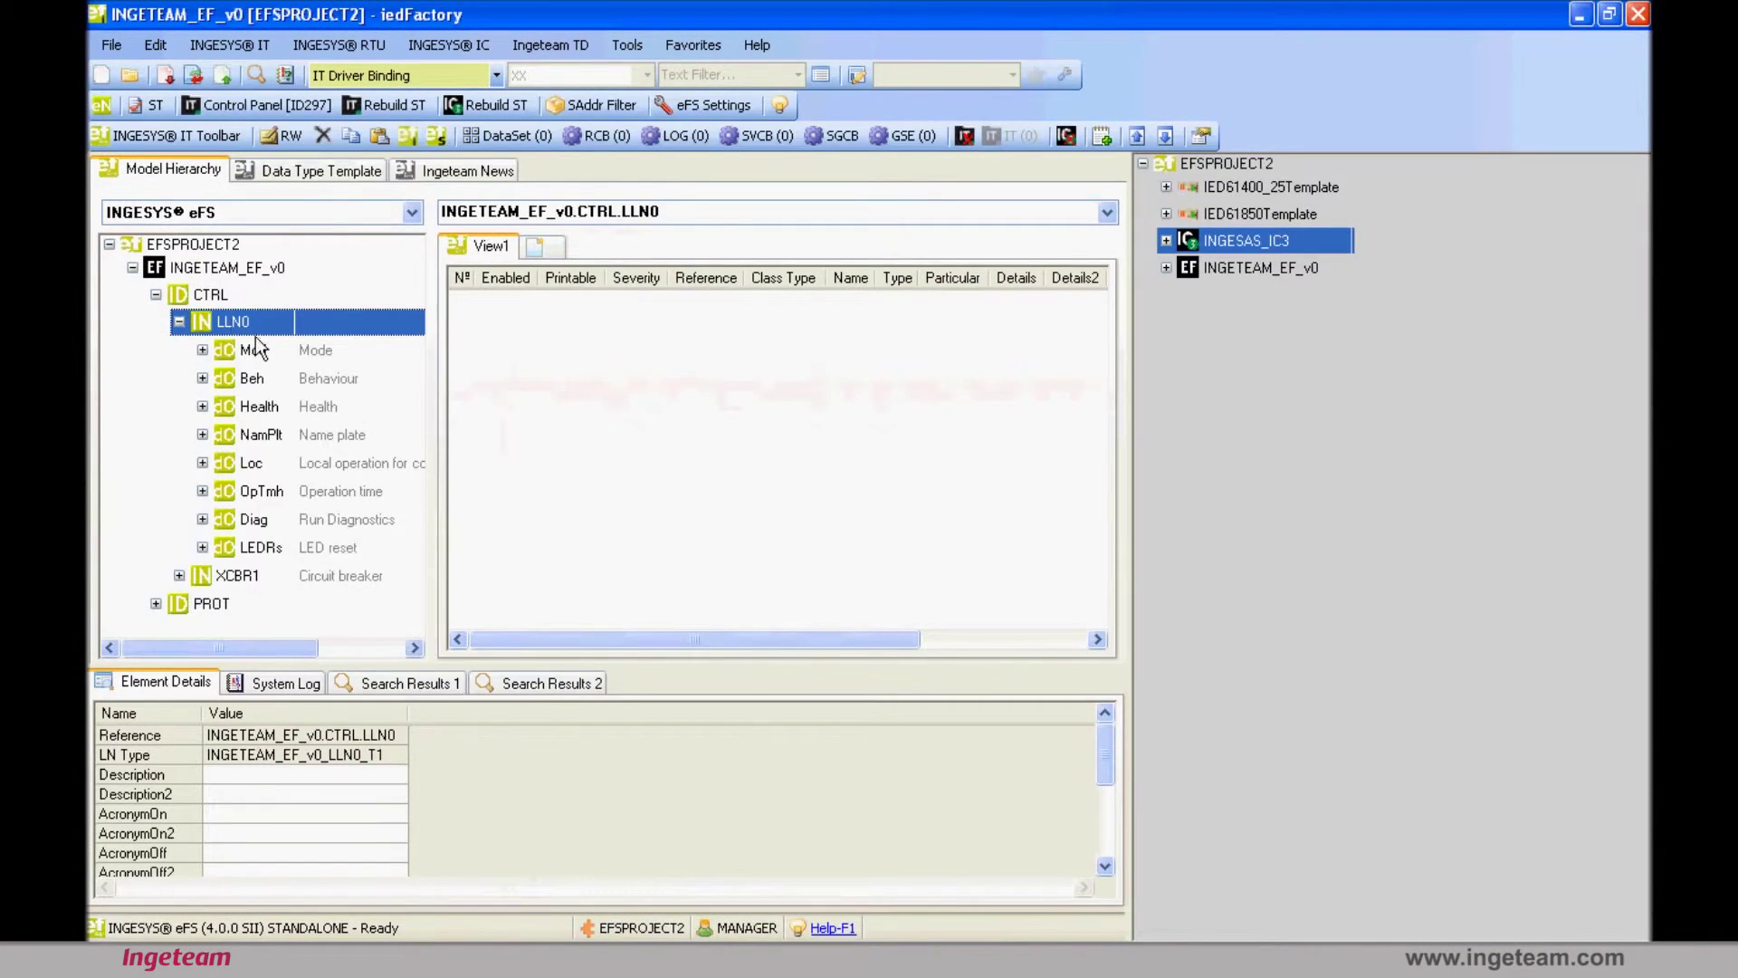
left_click(219, 299)
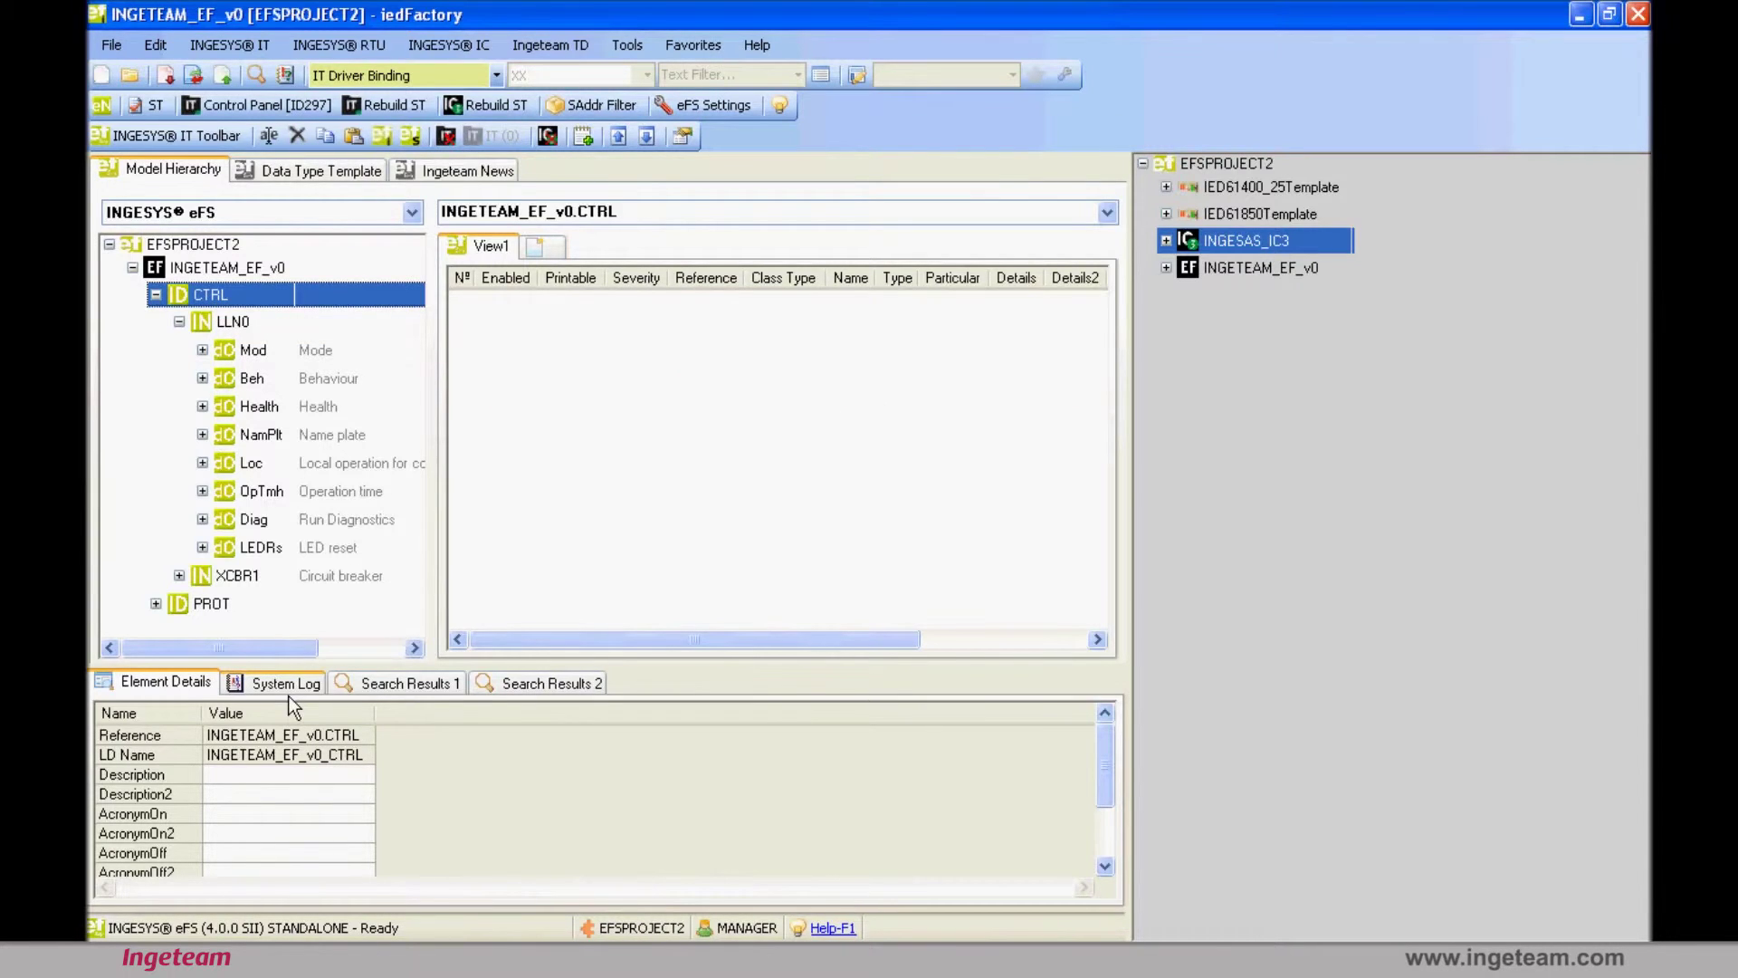
left_click(234, 782)
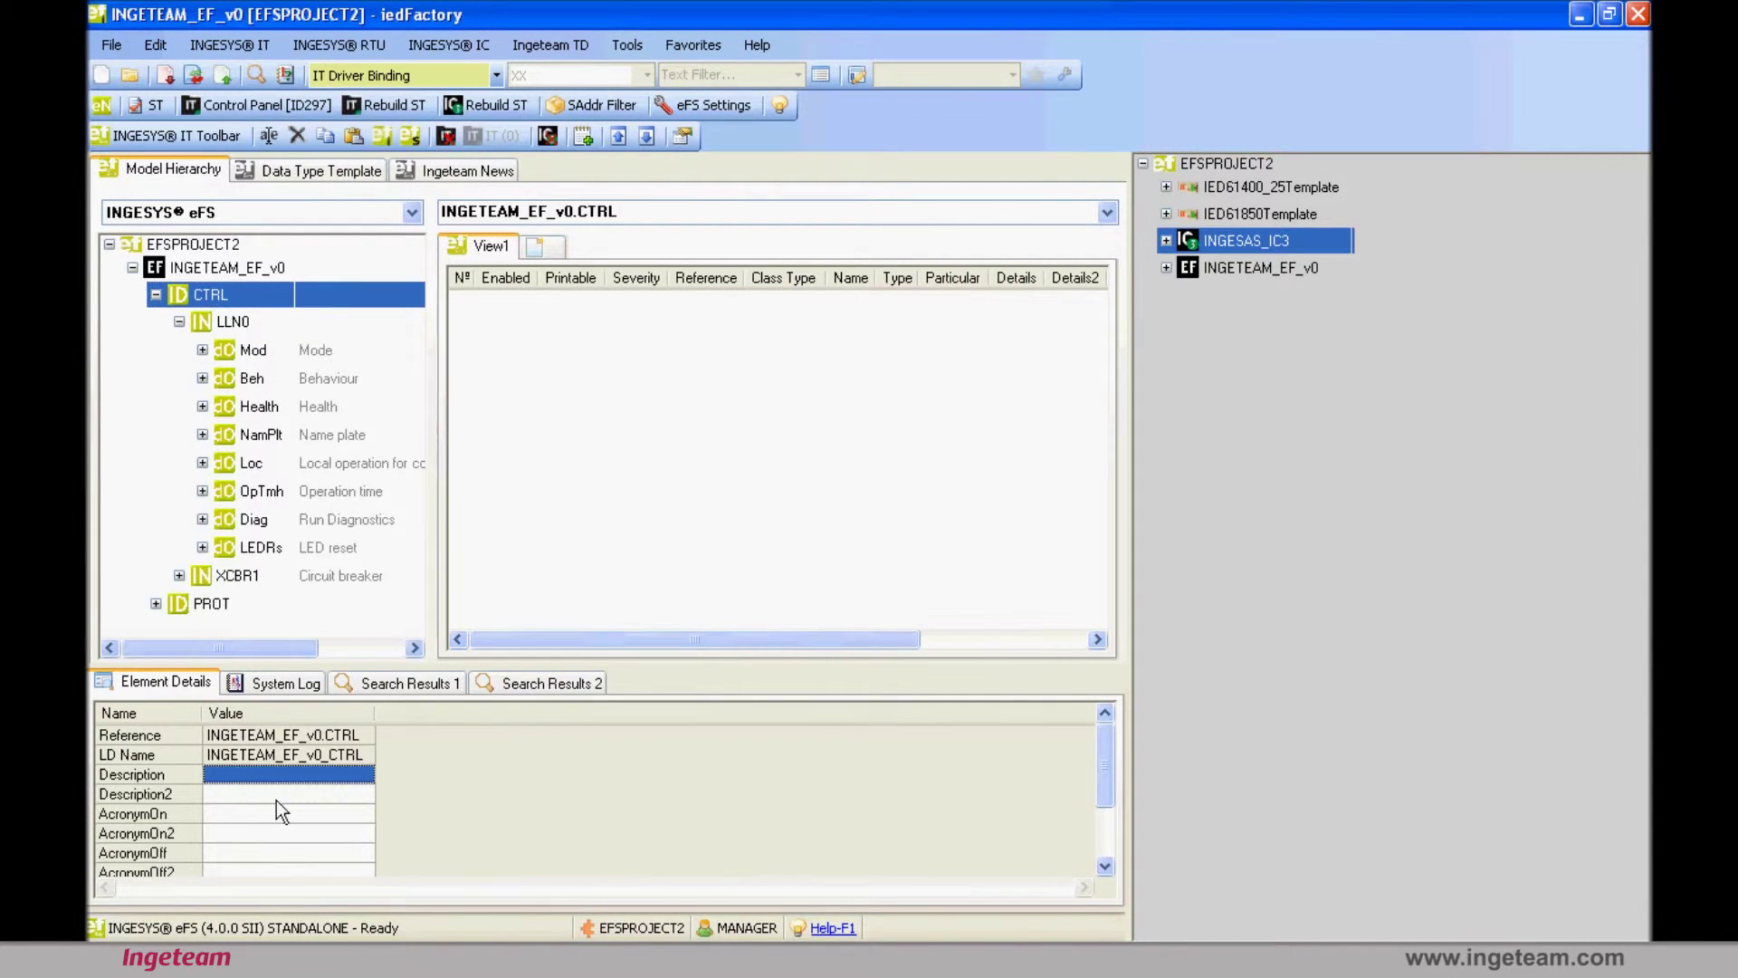
type("LOG")
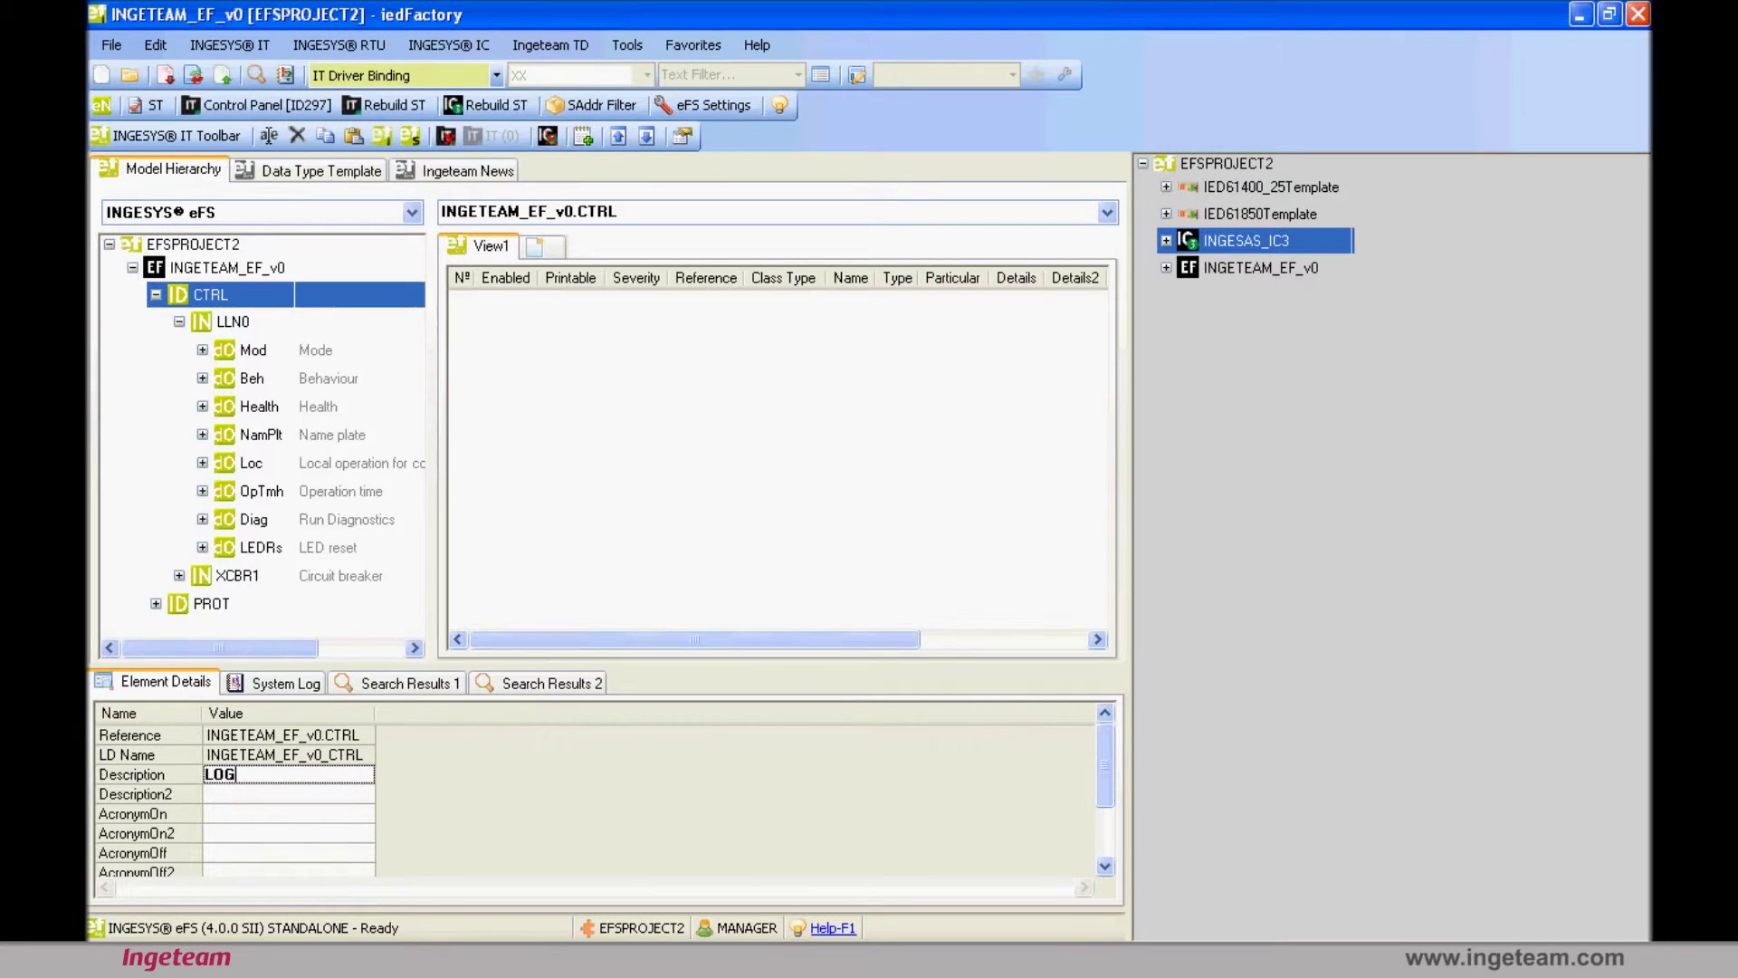
type("ICAL DEVICE DE CON")
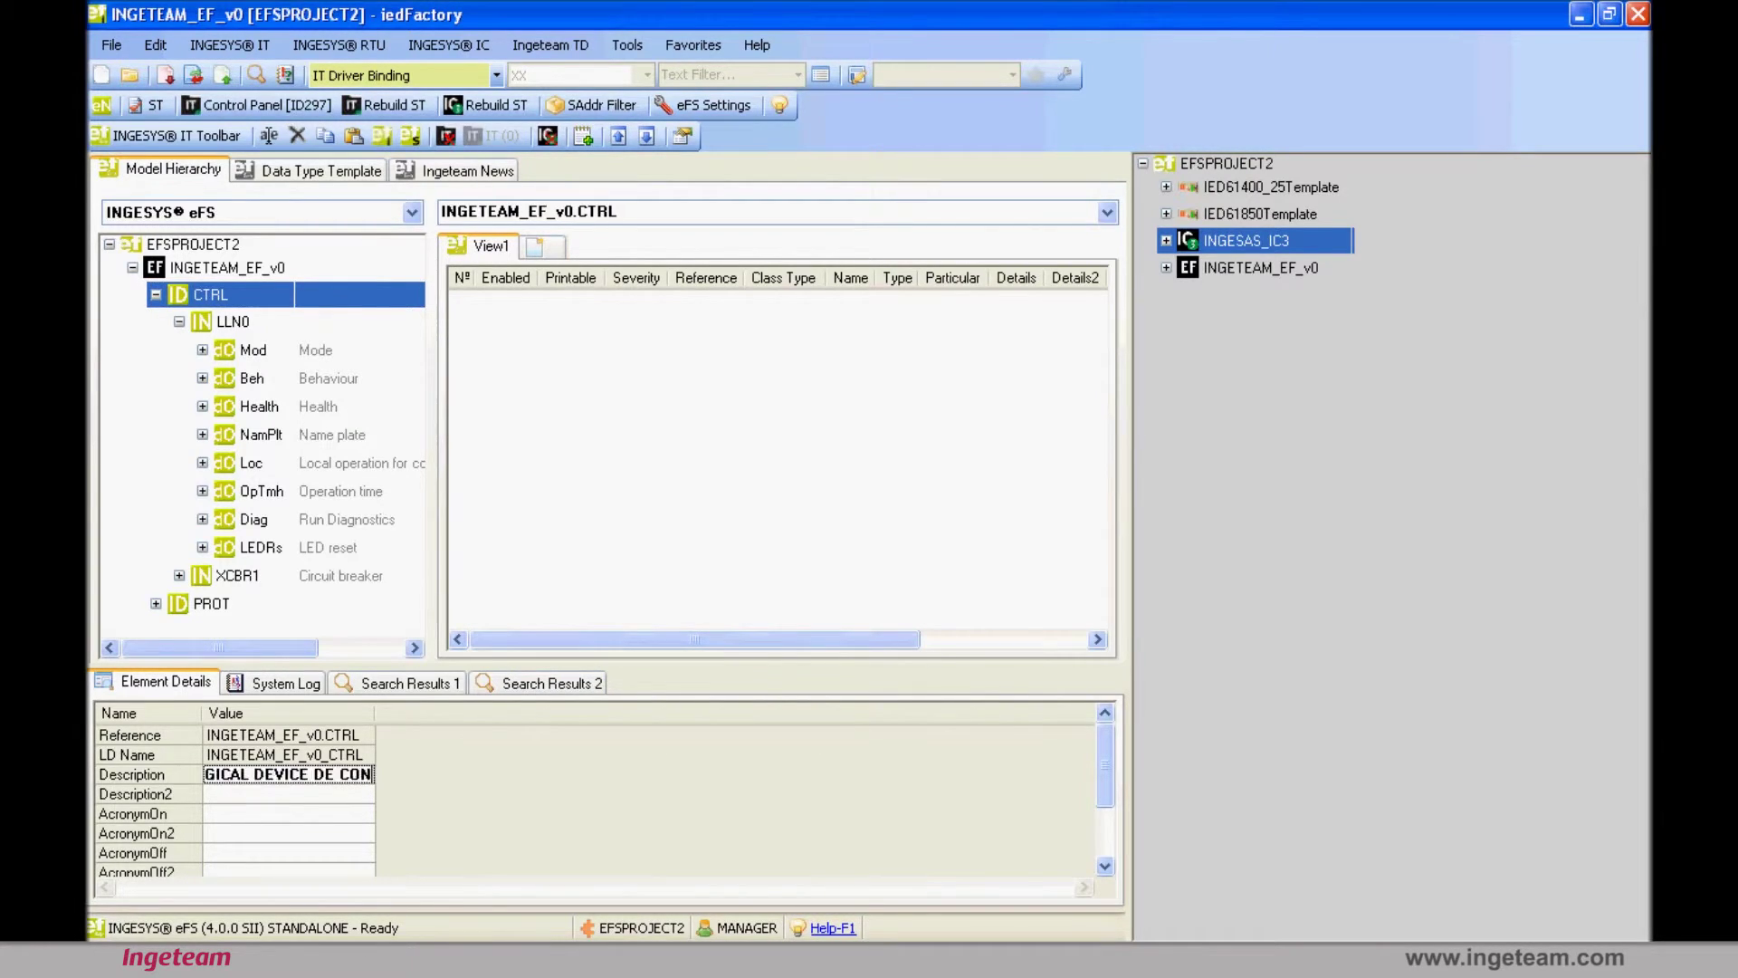
type("TROL")
key("Return")
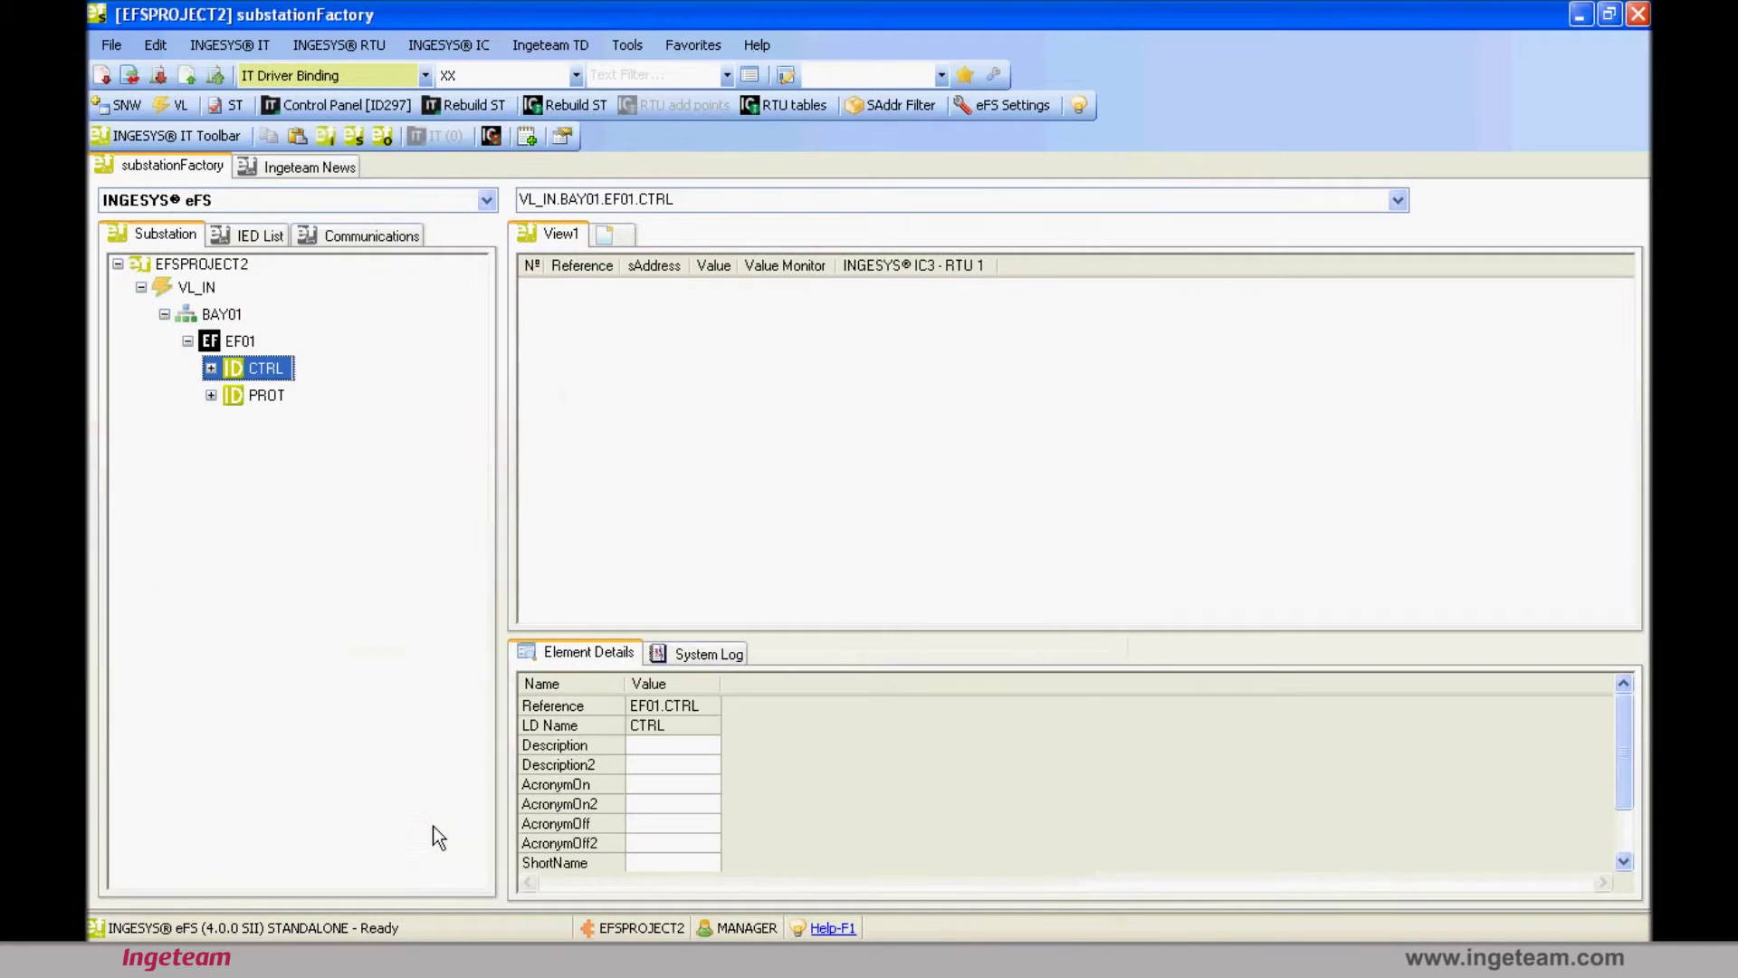
Select EF01, widen the substation tree panel, and open its CTRL logical device in the device editor.
left_click(207, 344)
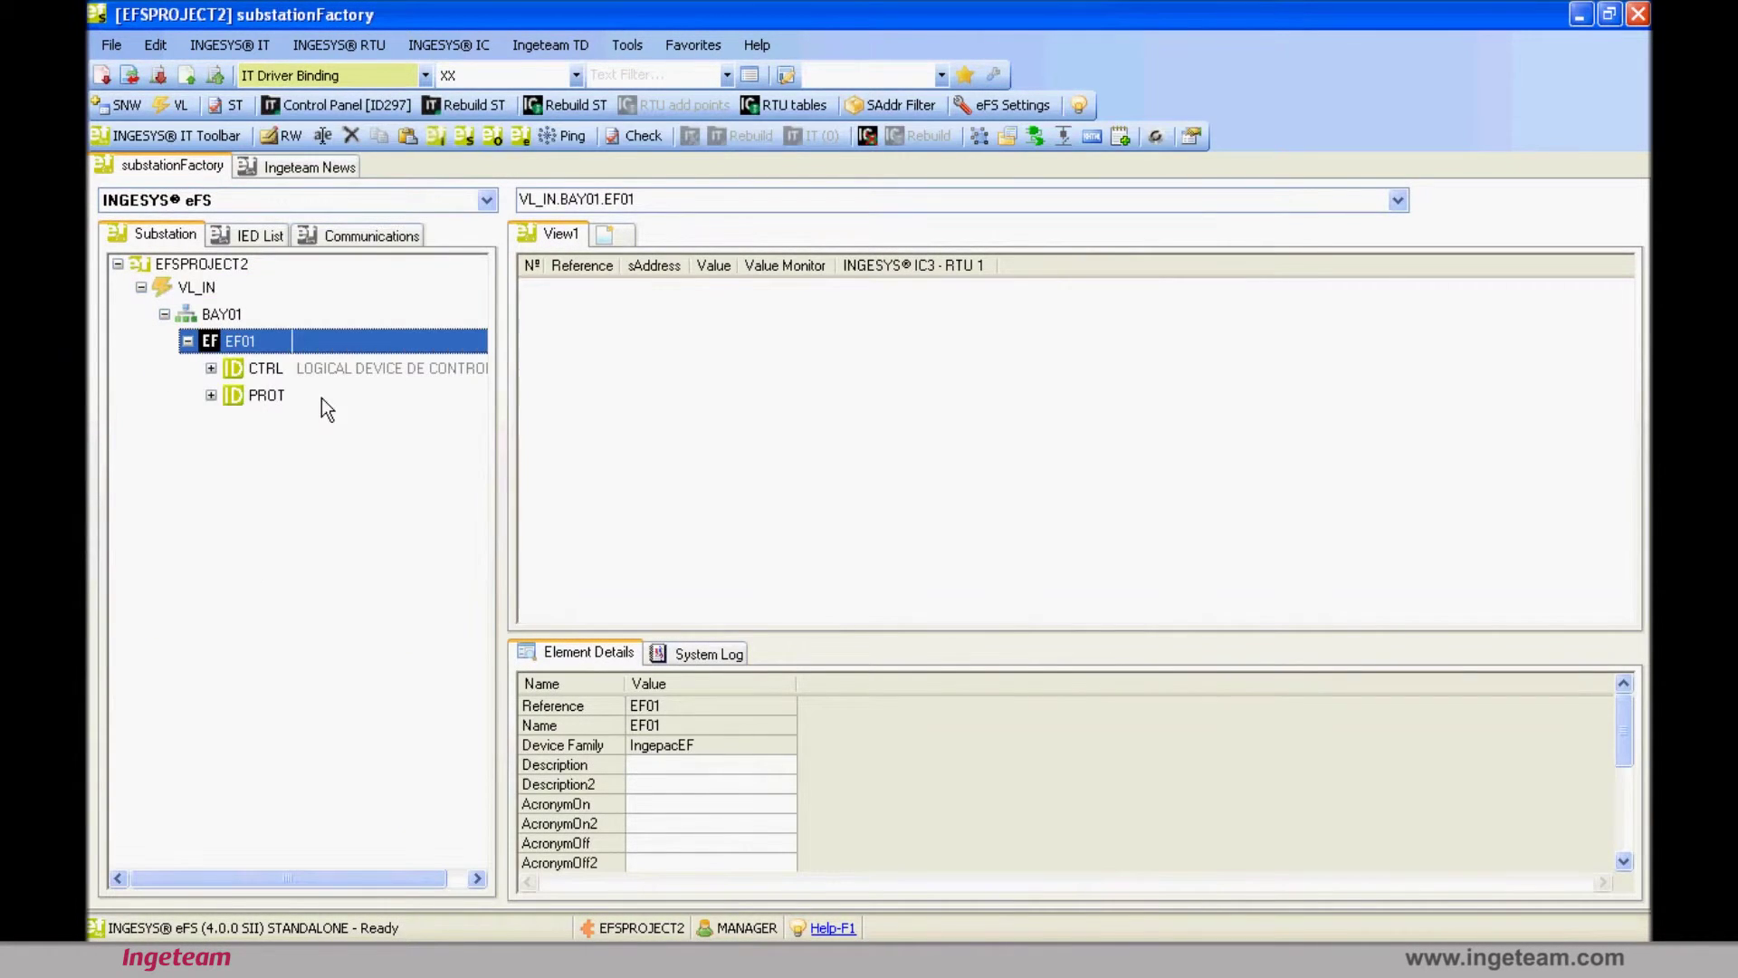
left_click_drag(504, 407, 670, 407)
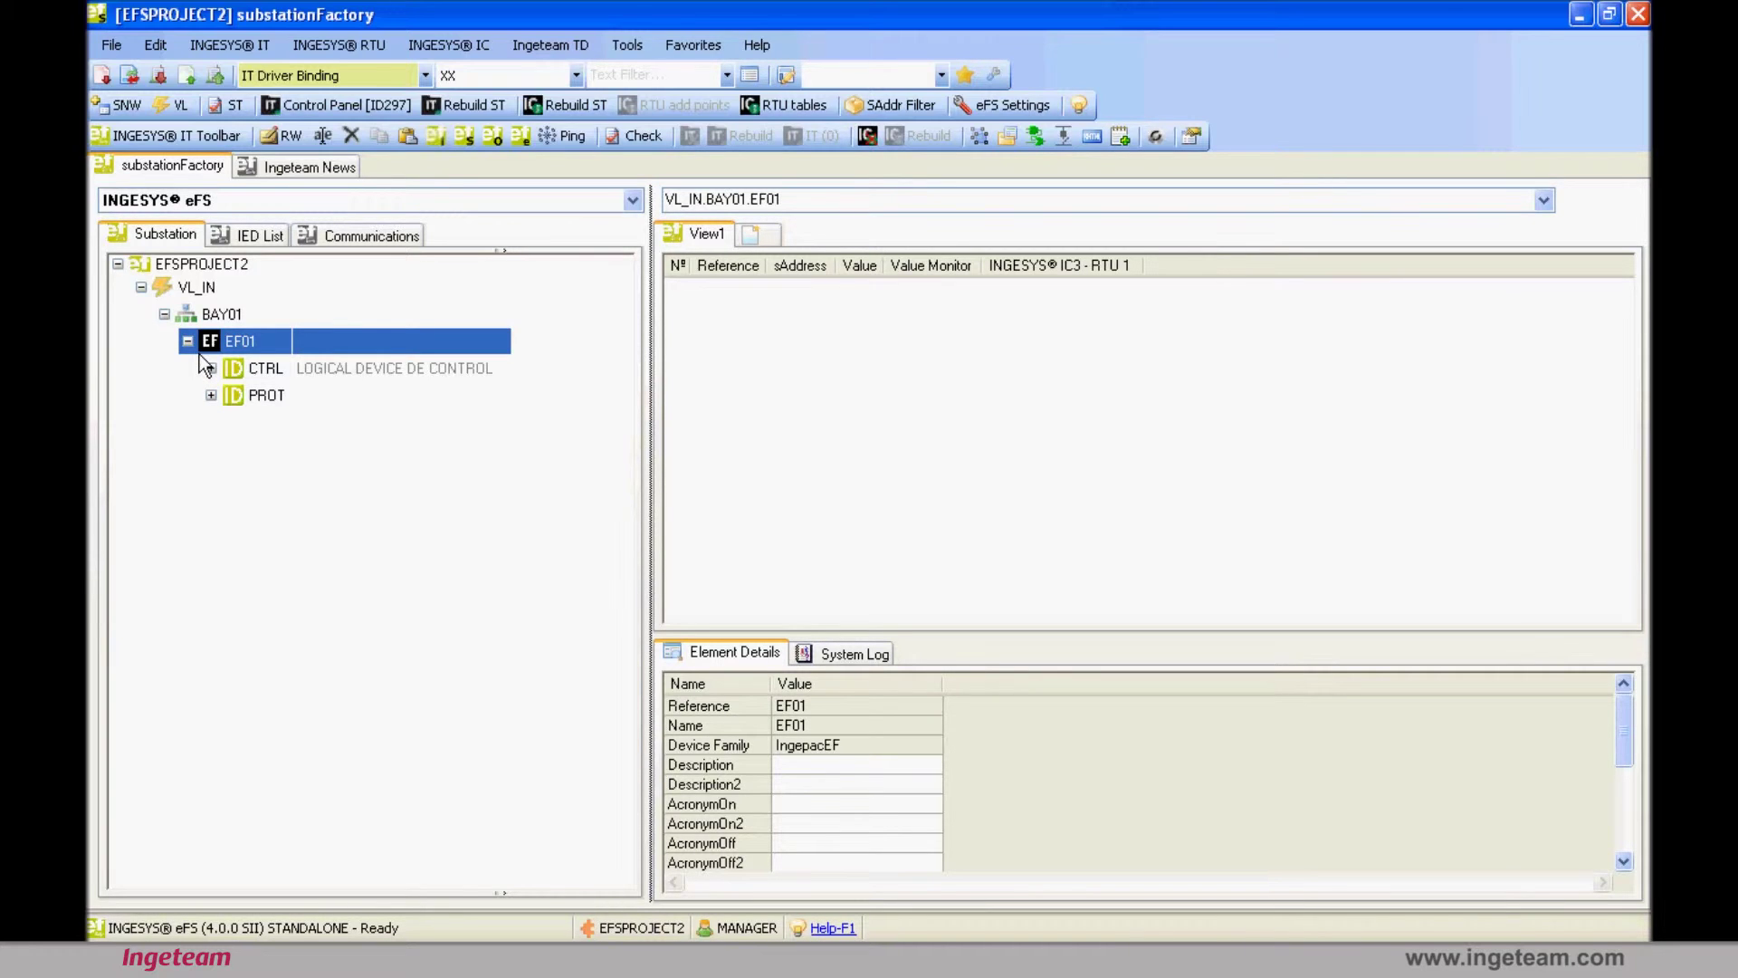
double_click(282, 375)
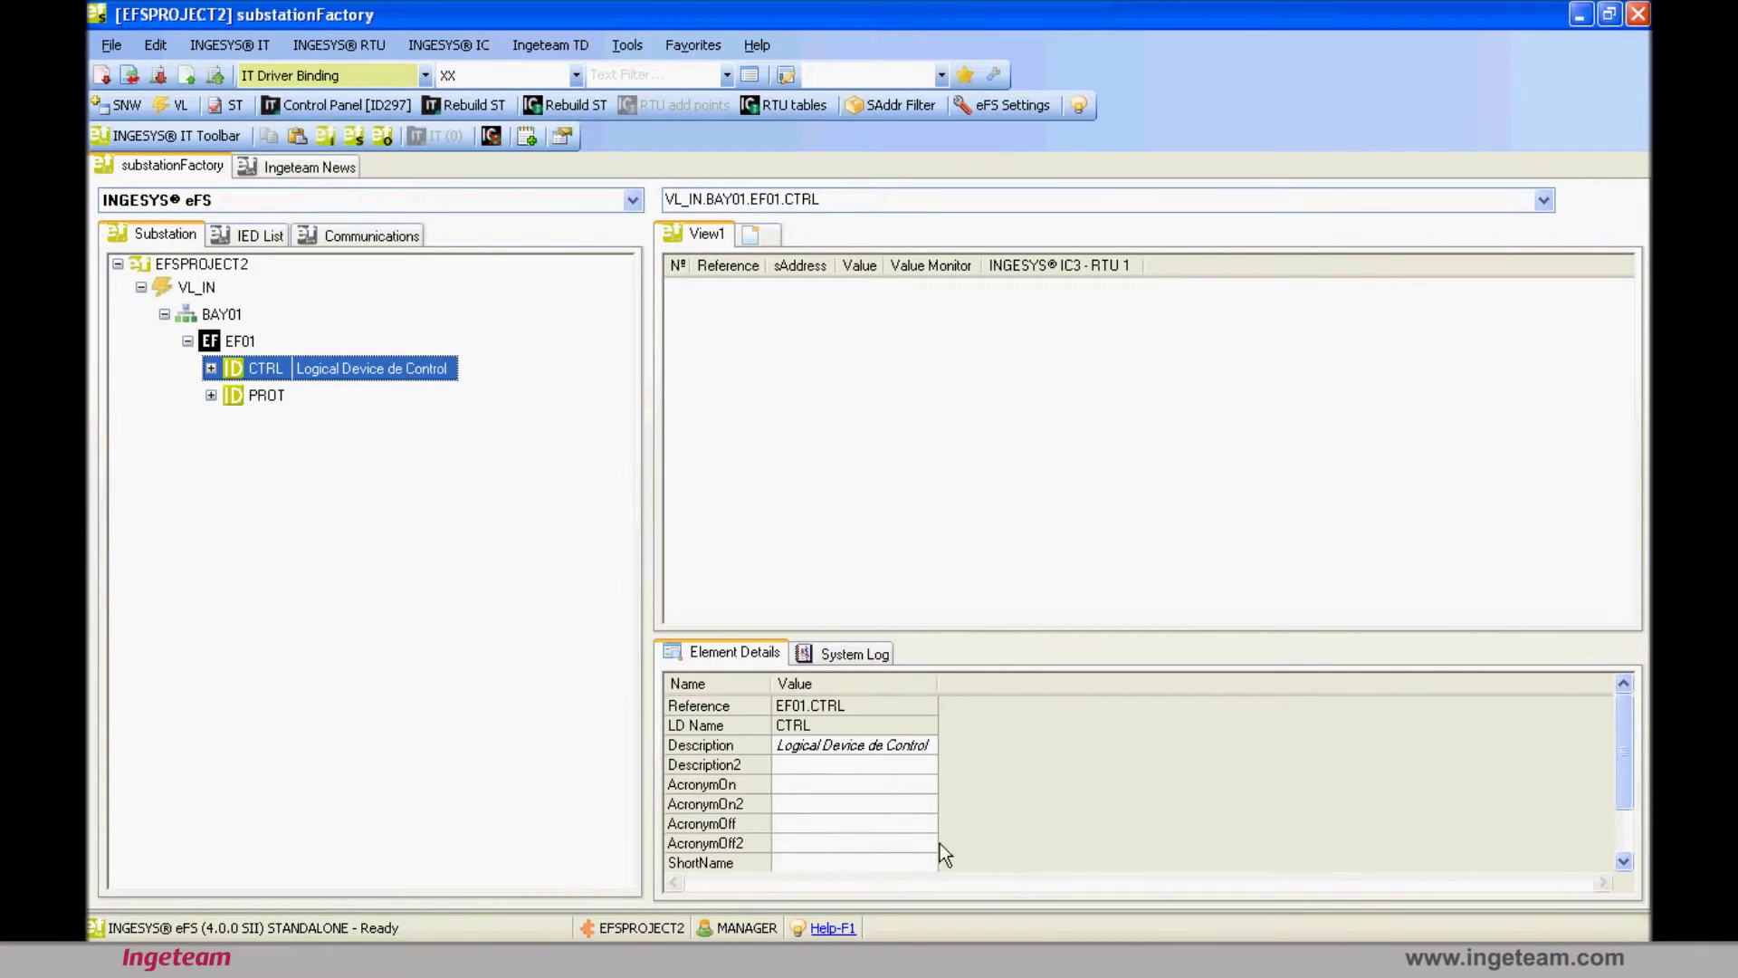
Append EF01 to CTRL's description, making it 'Logical Device de Control EF01'.
left_click(888, 755)
type("EF01")
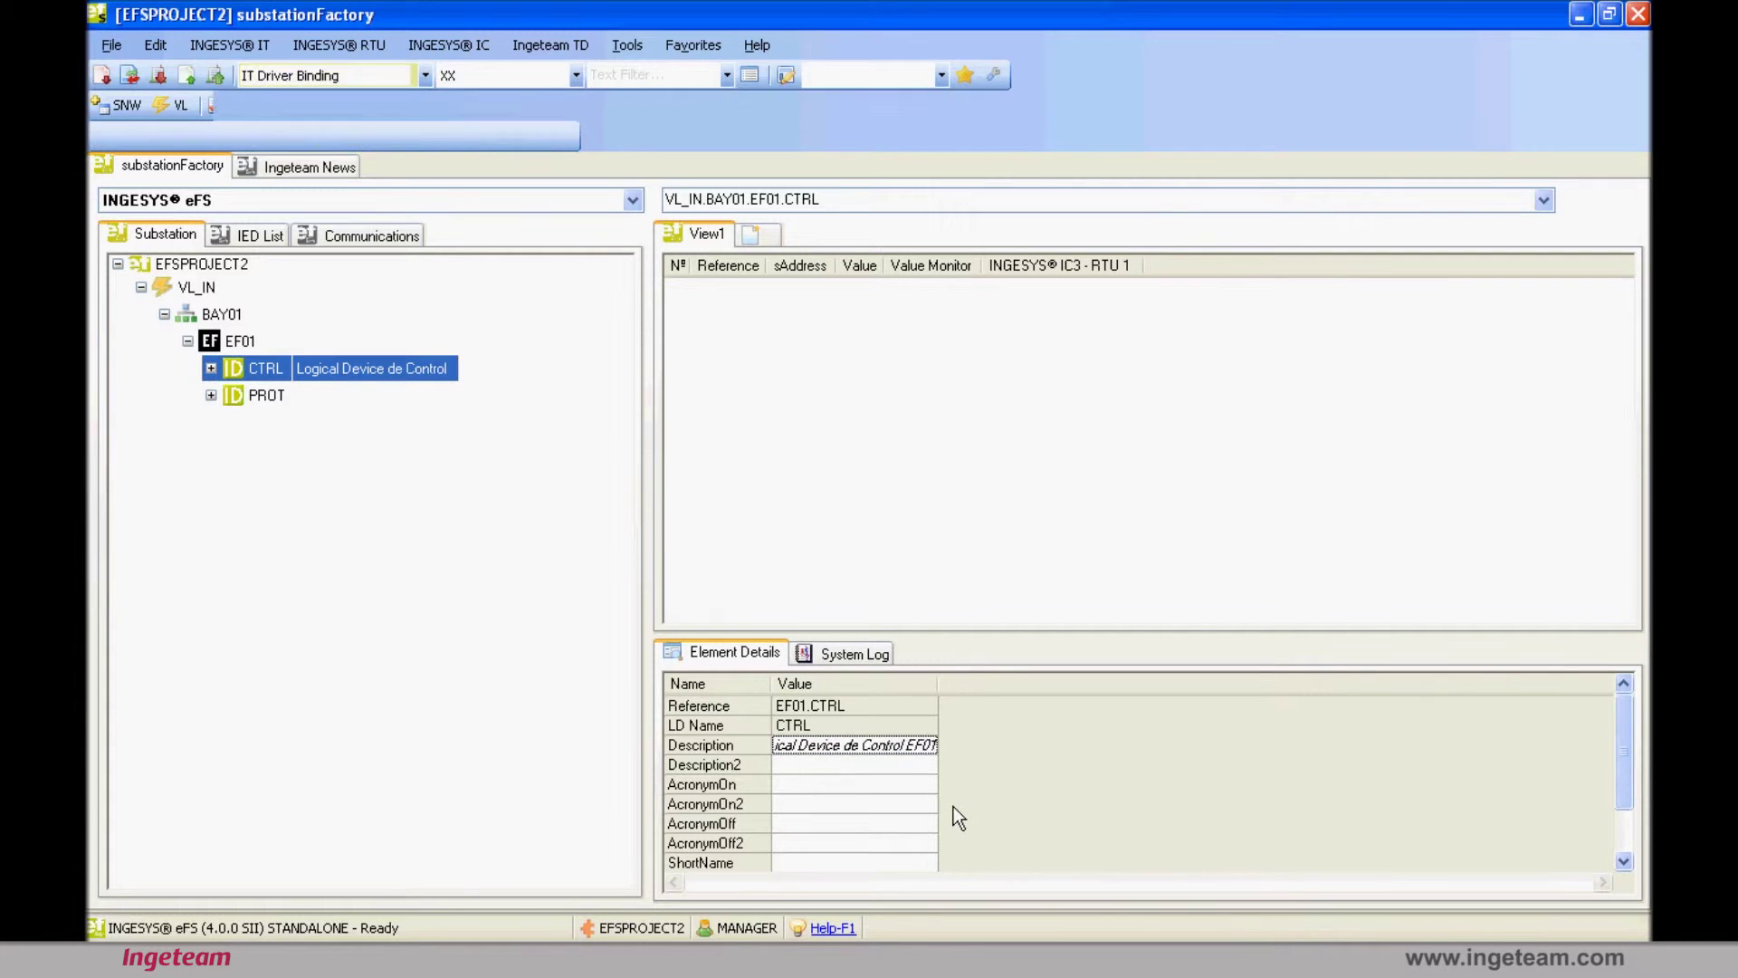
key("Return")
Restore CTRL's description to the inherited 'Logical Device de Control' text.
key("Down")
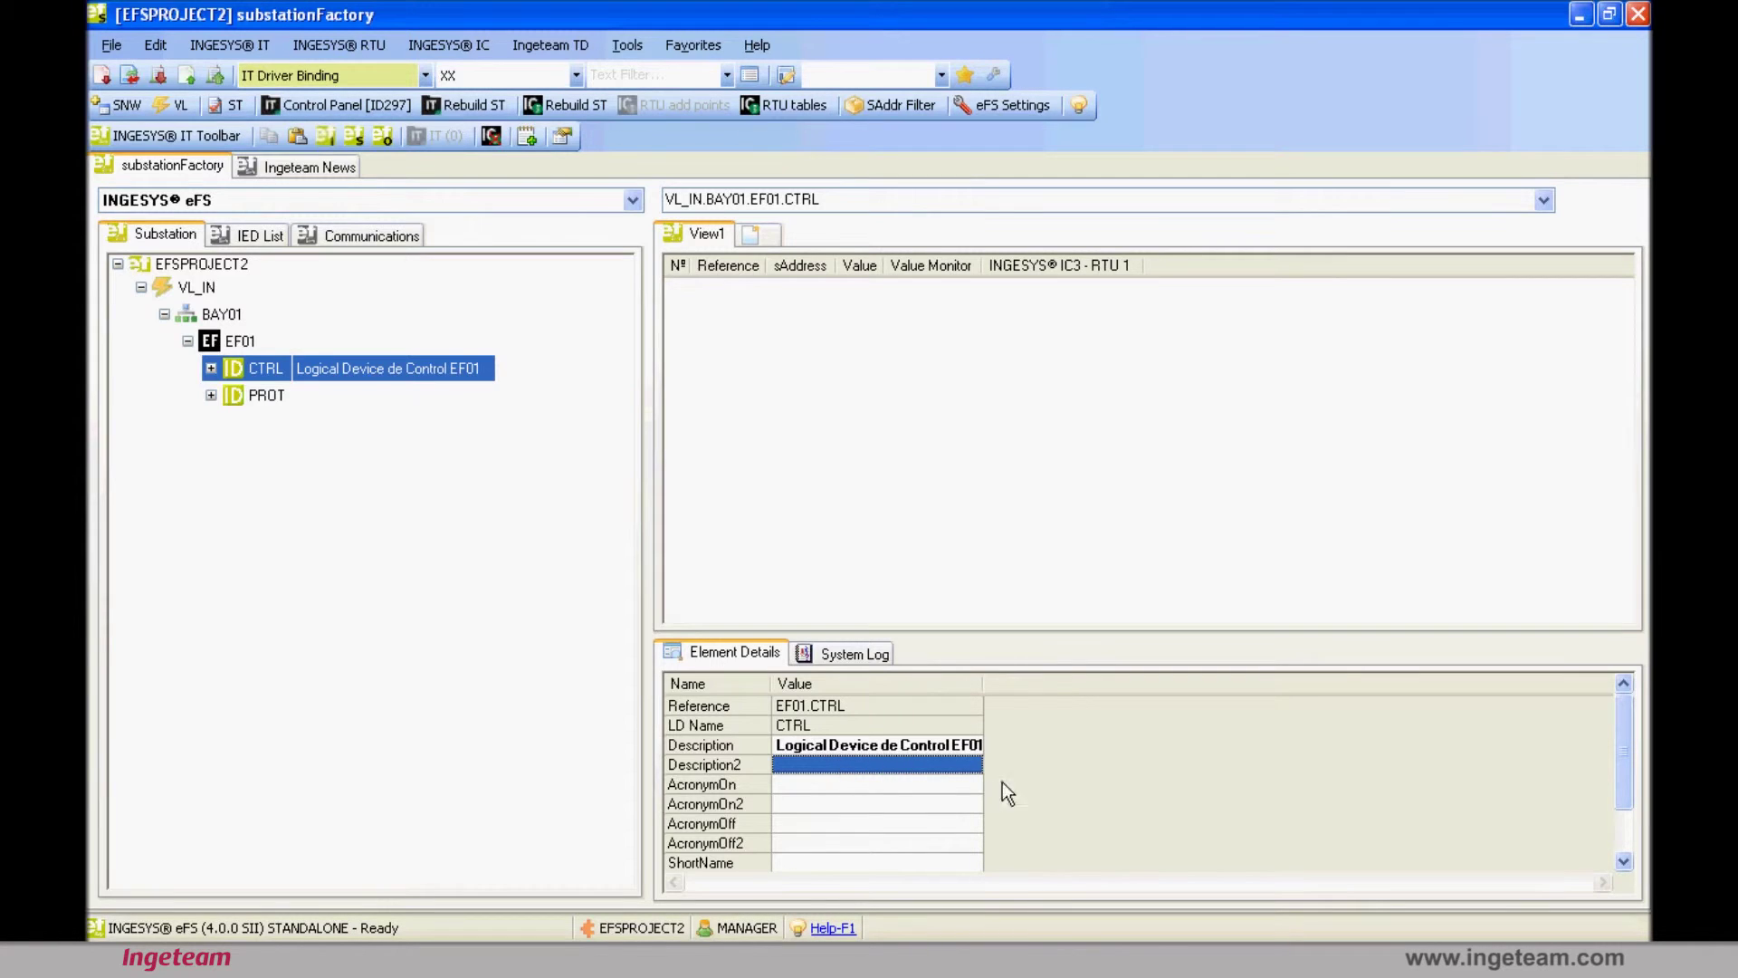
left_click(927, 749)
key("ctrl+c")
key("BackSpace")
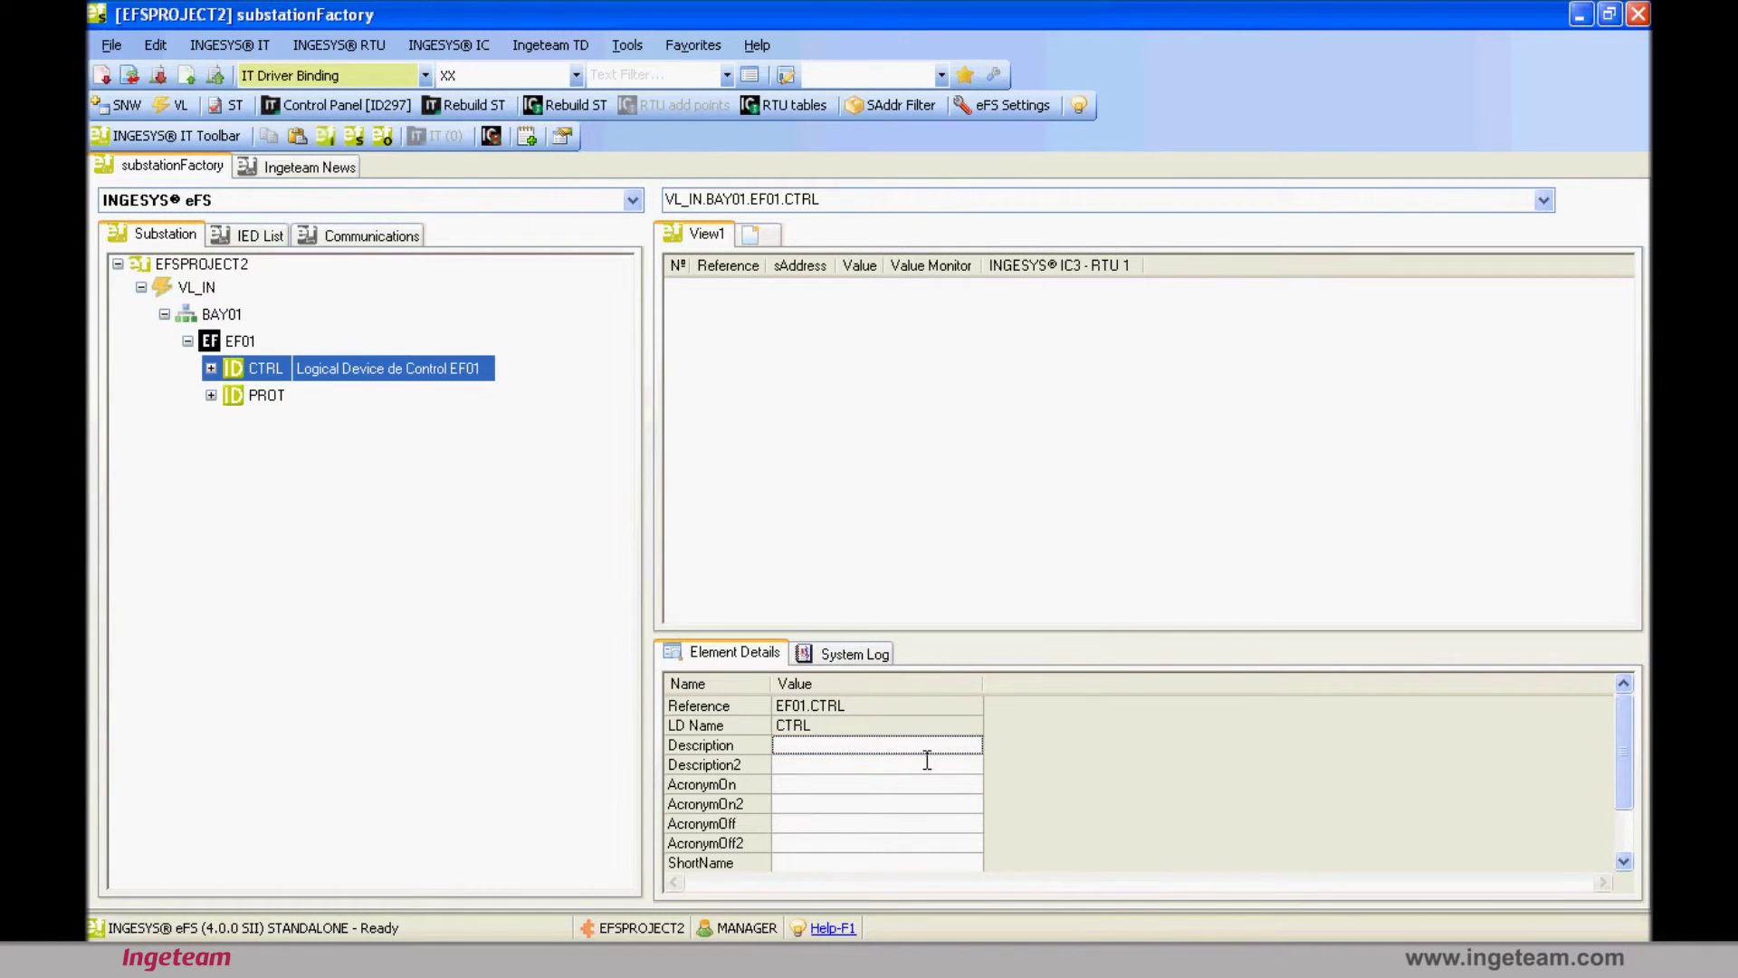
key("ctrl+v")
key("Return")
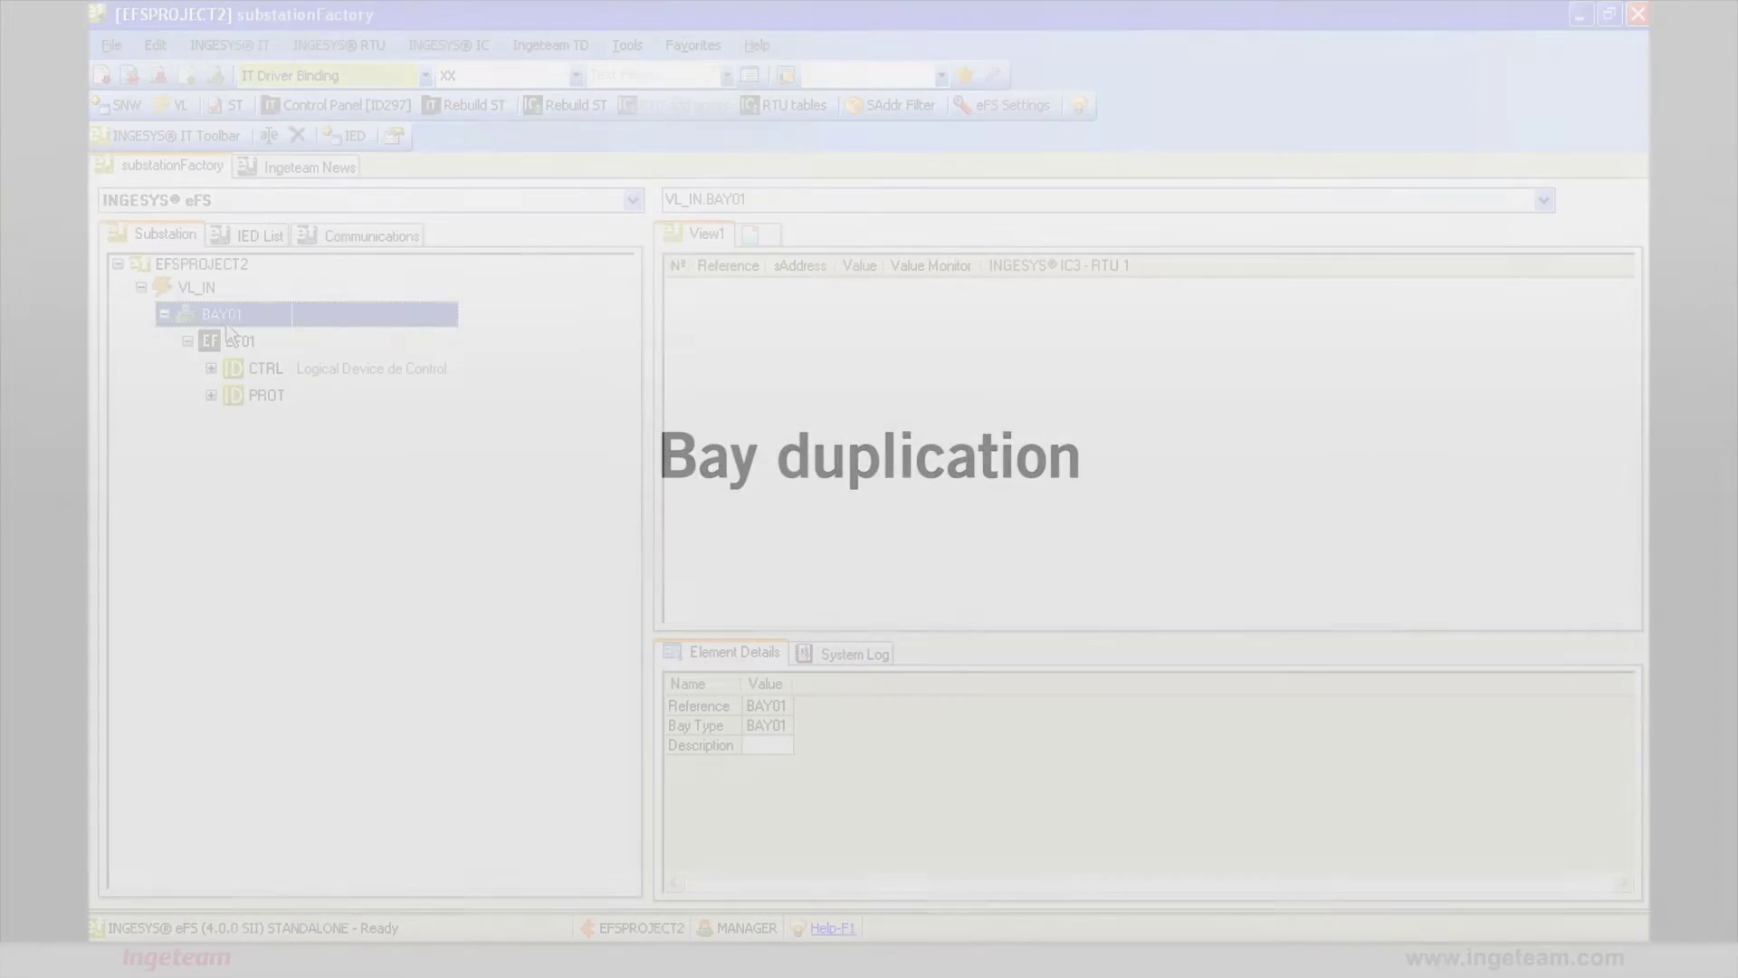
right_click(216, 315)
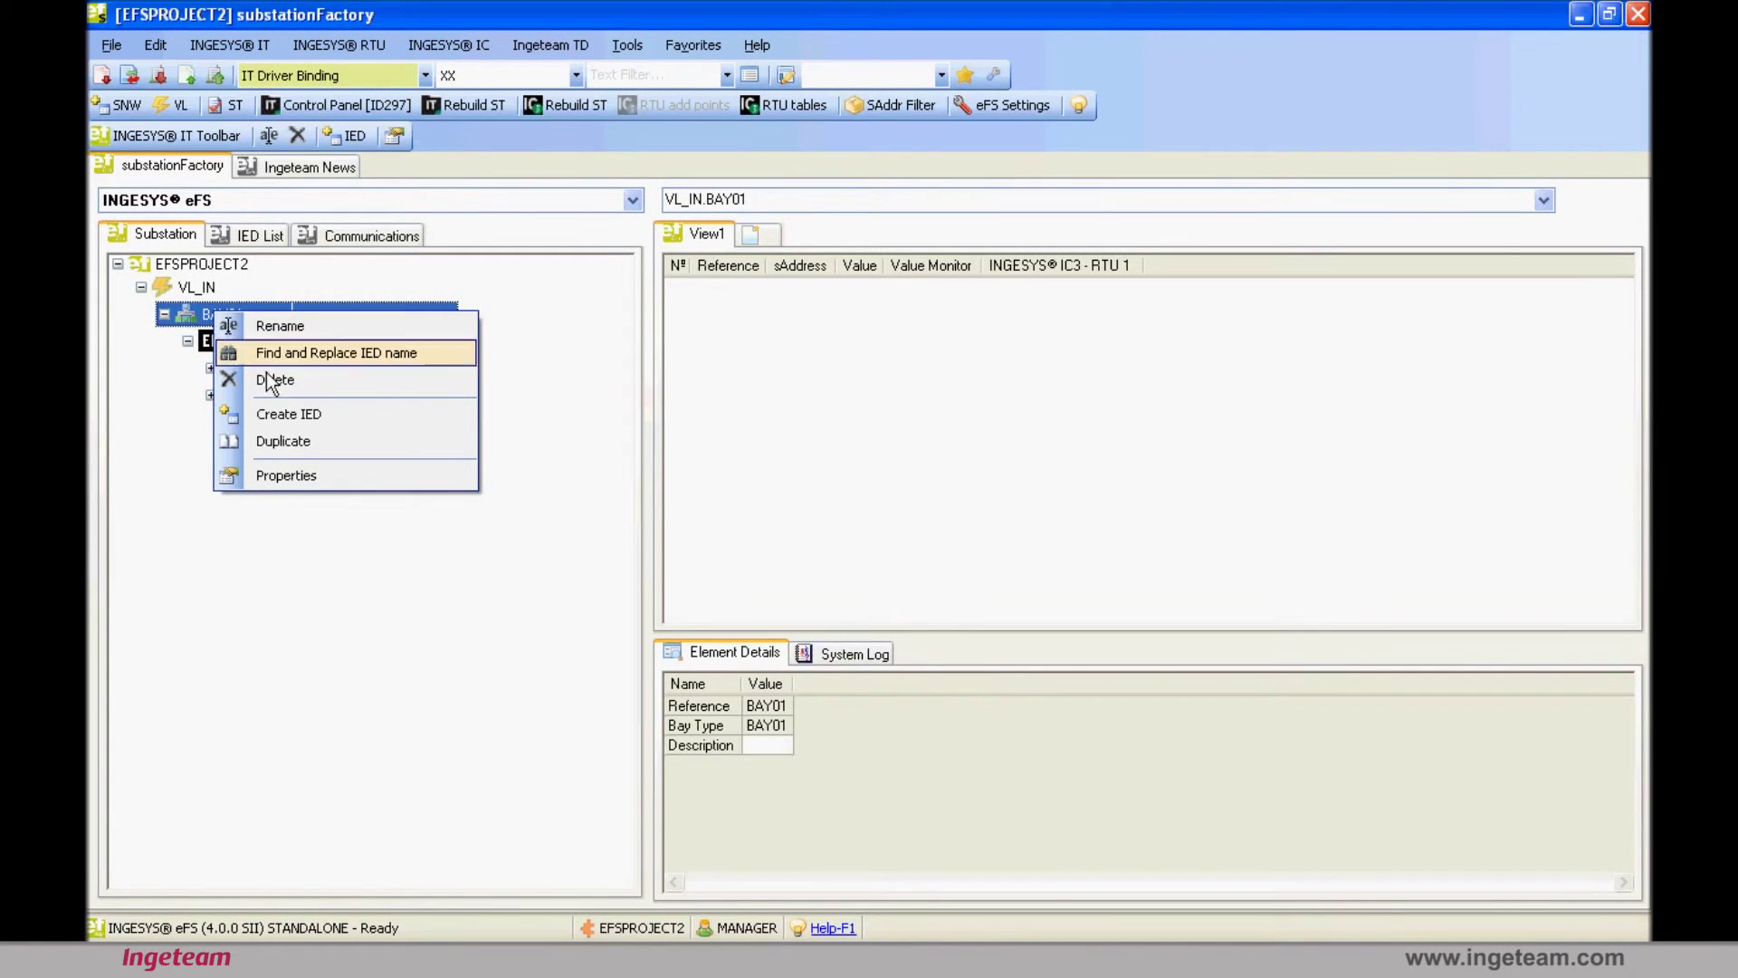
Duplicate bay BAY01 under VL_IN as a new bay named BAY02.
left_click(275, 449)
type("BAY02")
key("Return")
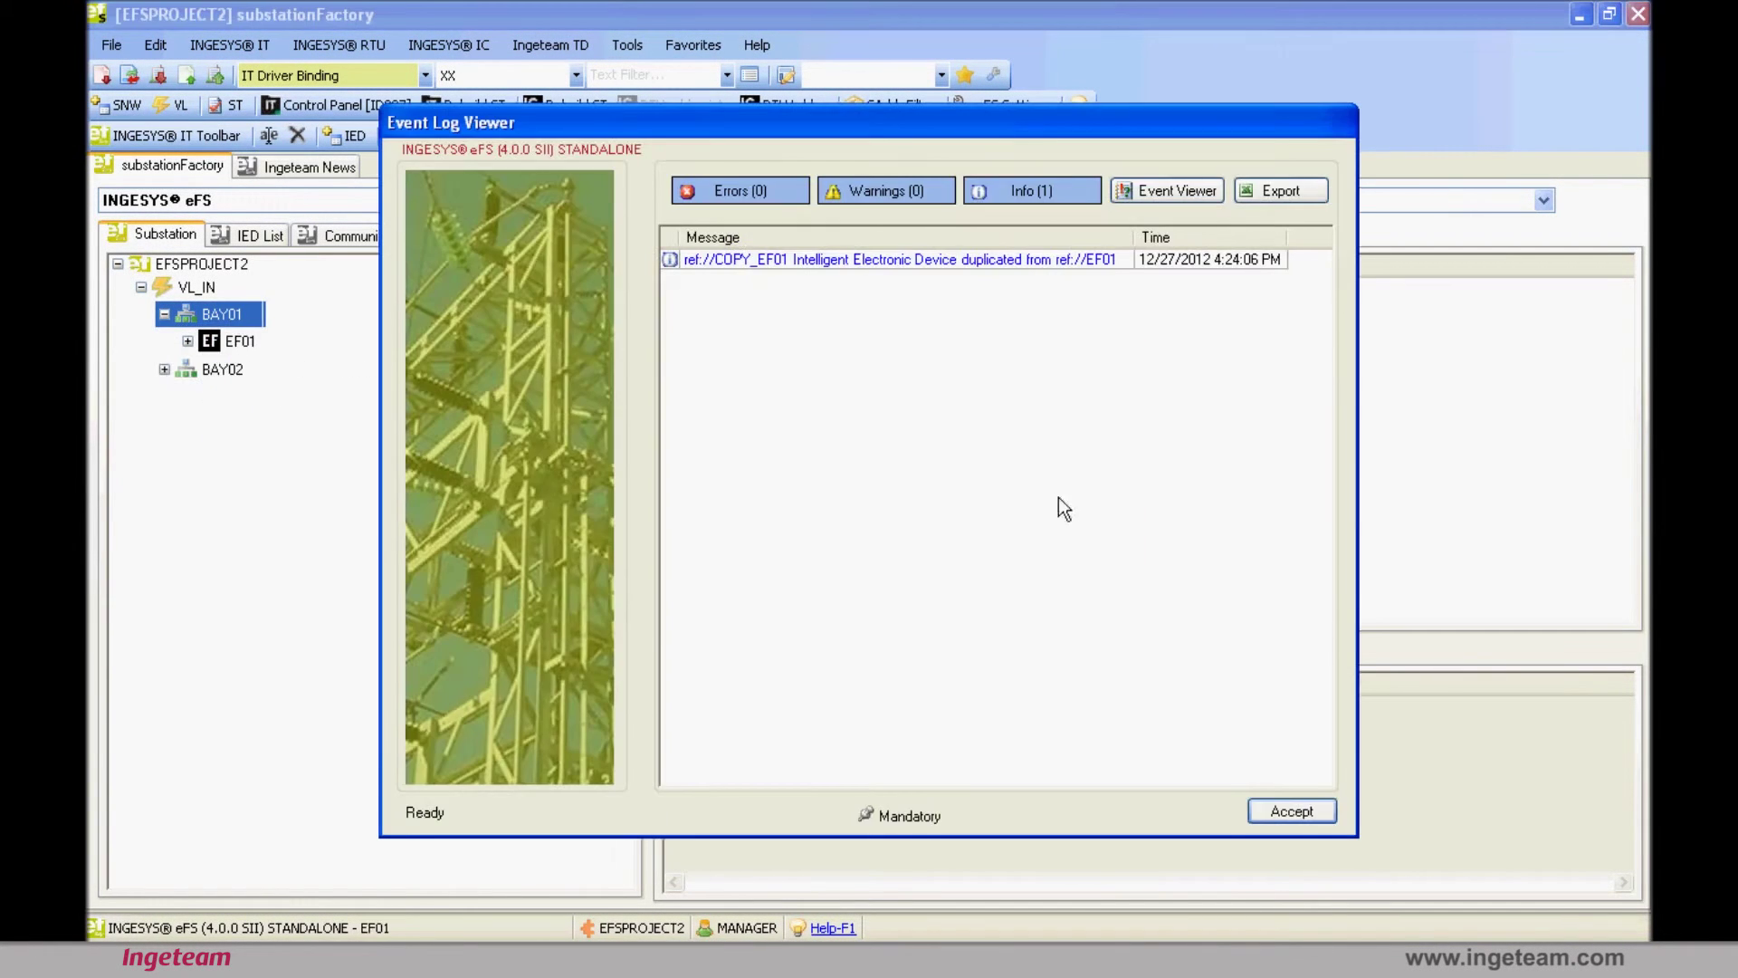
left_click(1322, 815)
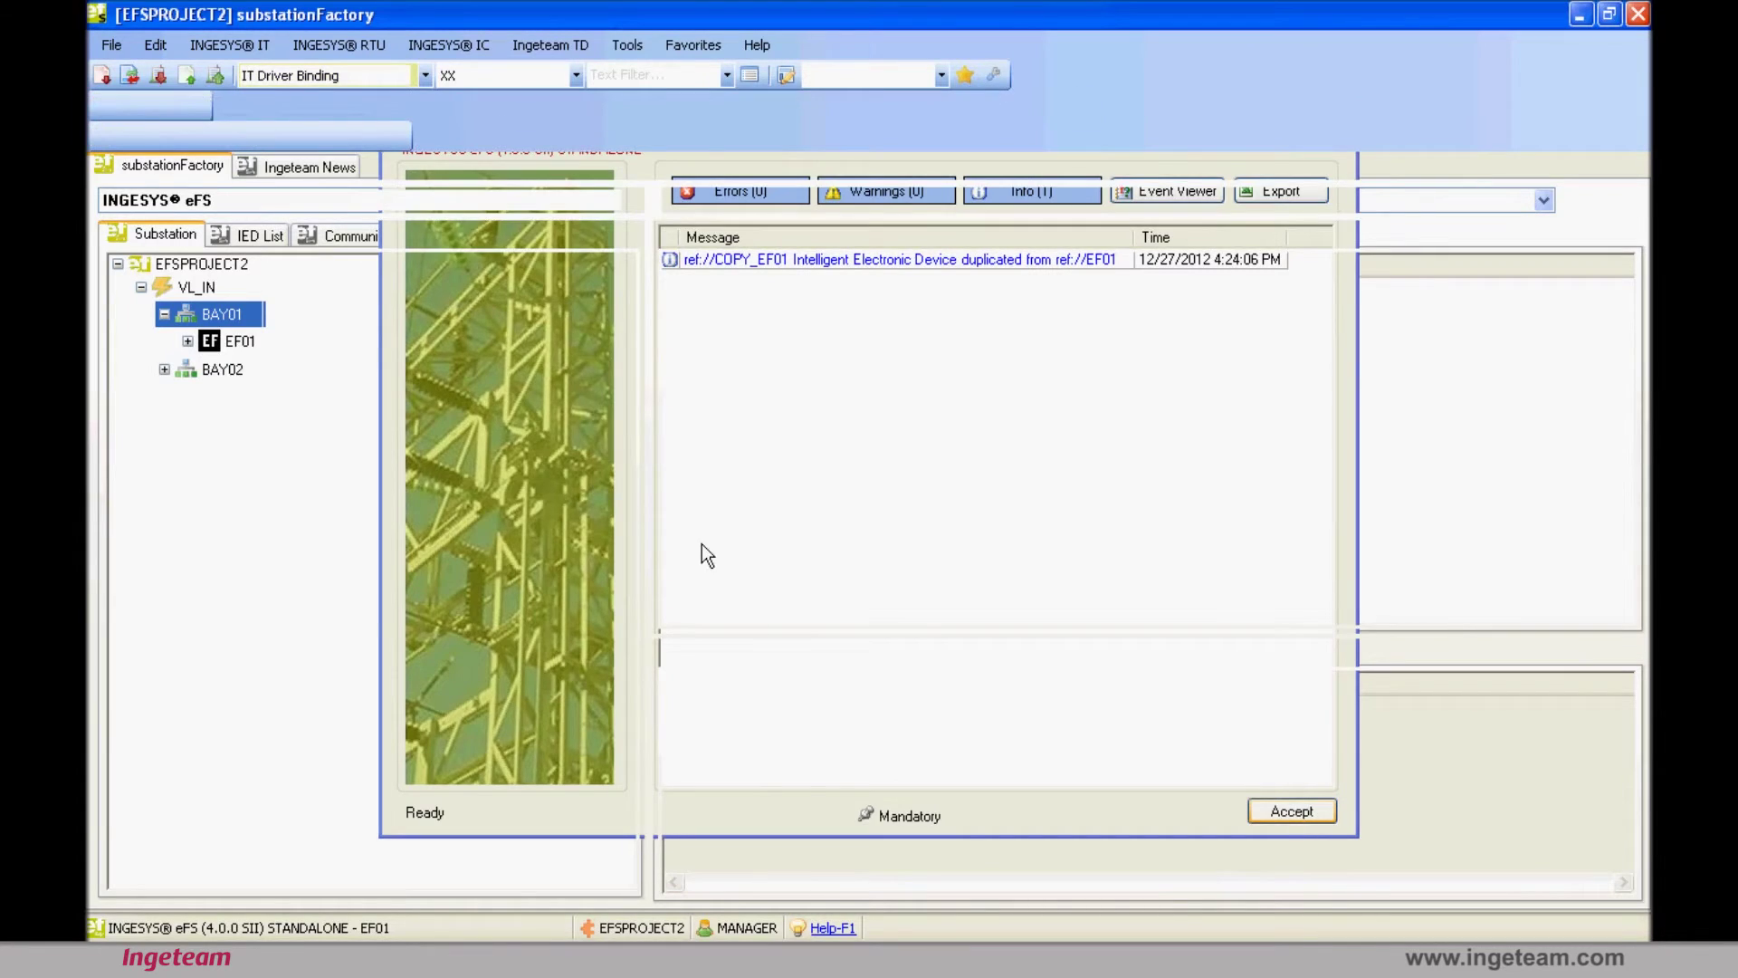
Rename BAY02's copied device COPY_EF01 to EF02.
double_click(176, 377)
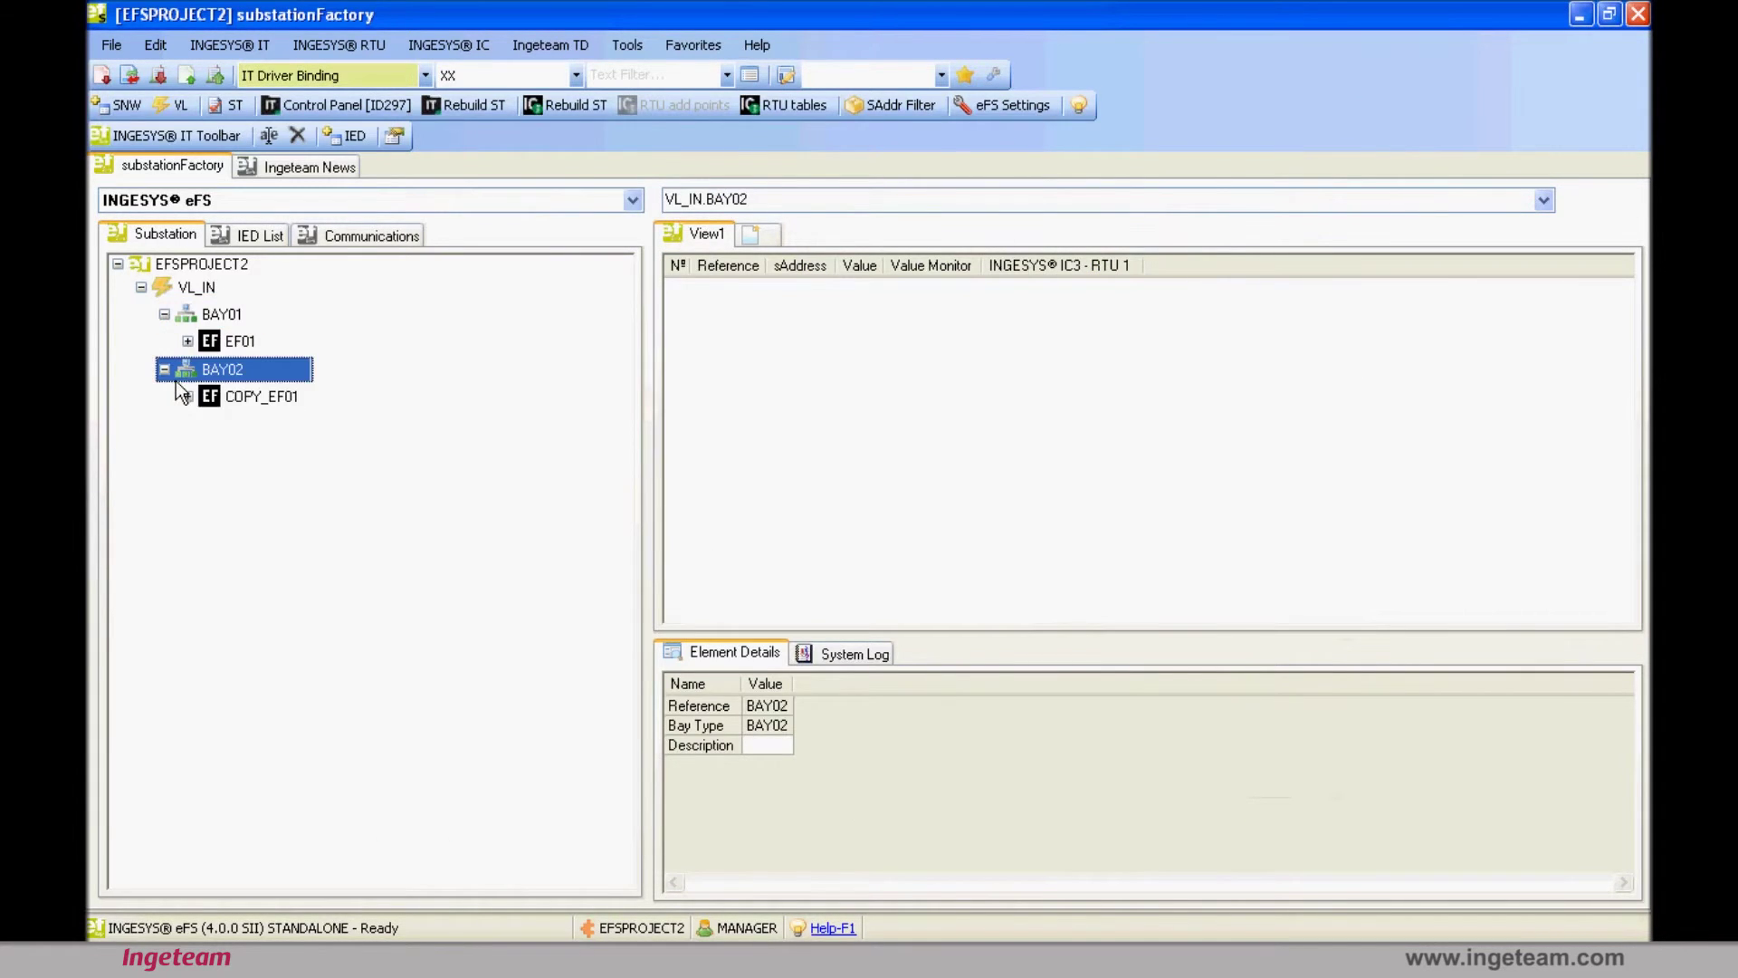
left_click(226, 399)
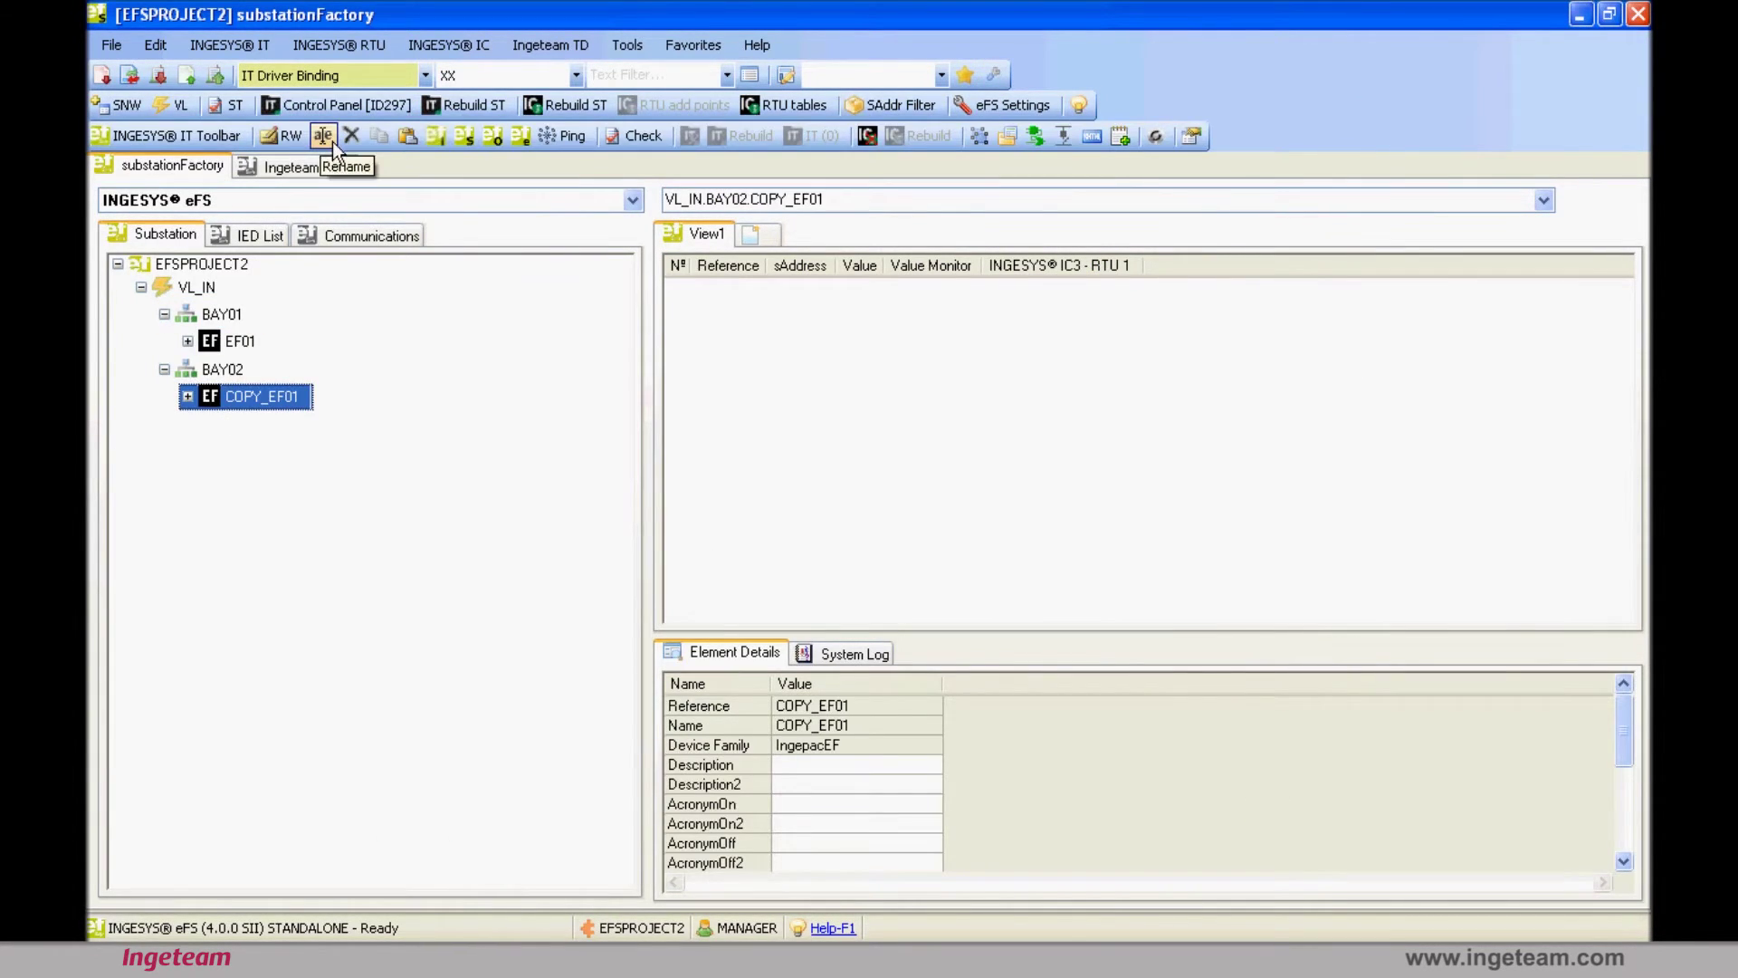
left_click(334, 143)
key("Home")
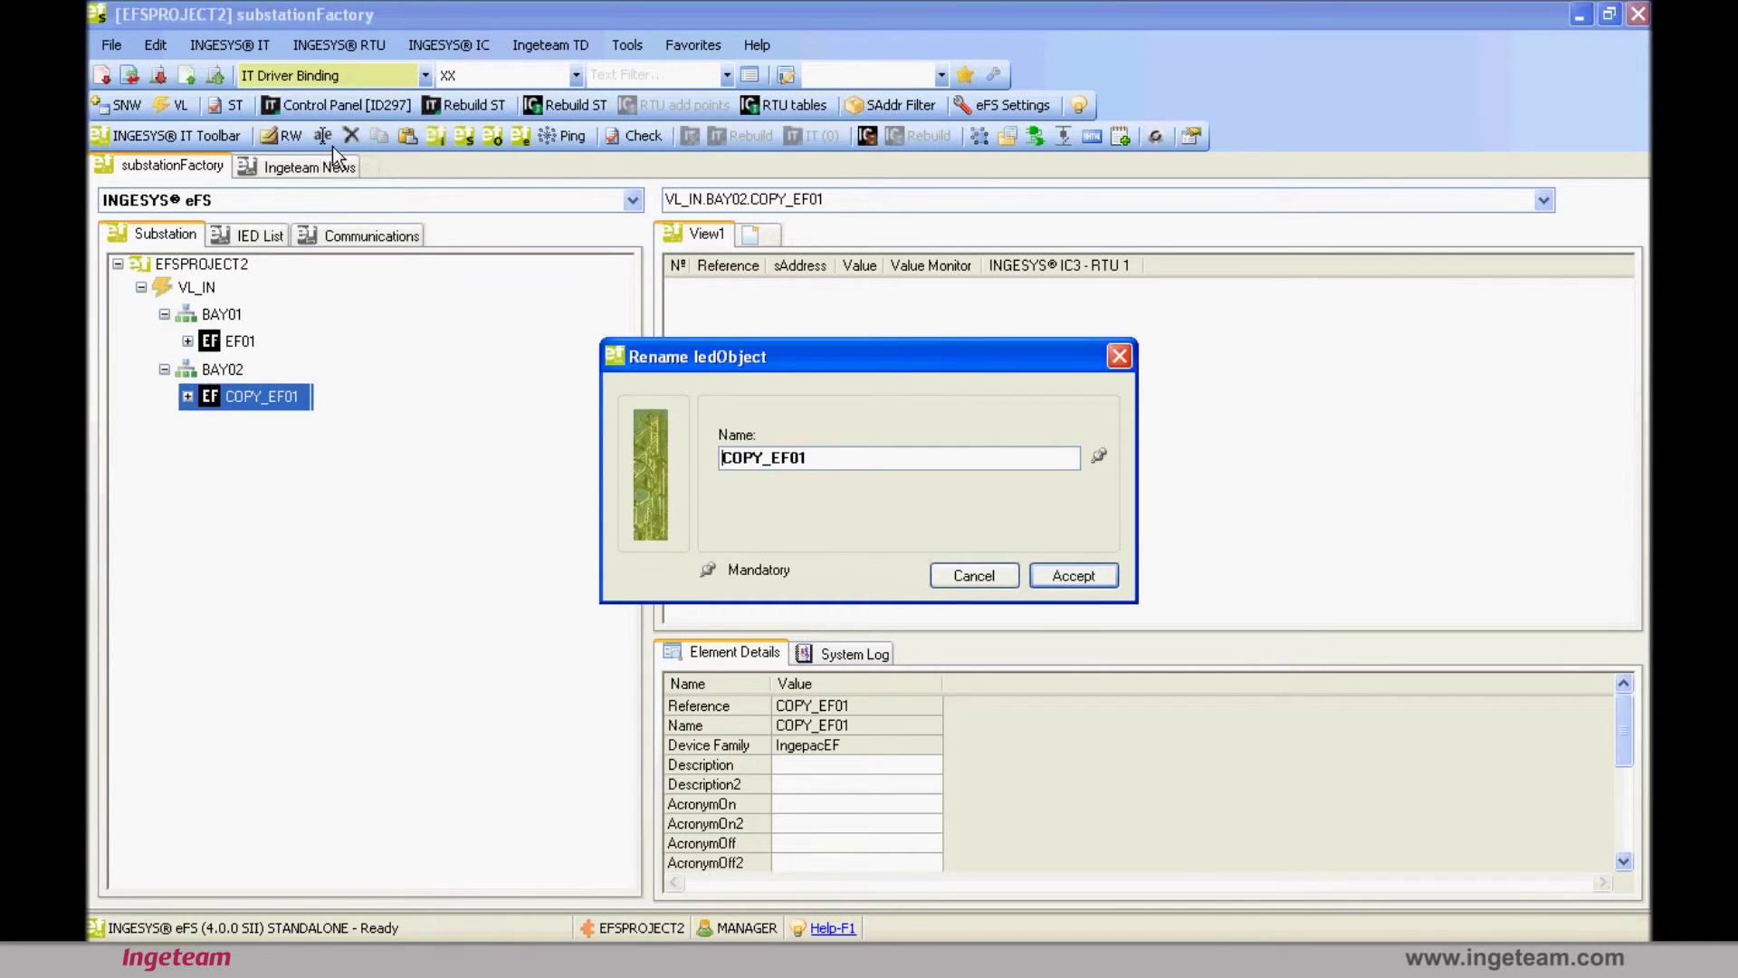
key("Delete")
key("Delete")
key("Delete")
key("Delete")
key("Delete")
key("End")
key("BackSpace")
type("2")
key("Return")
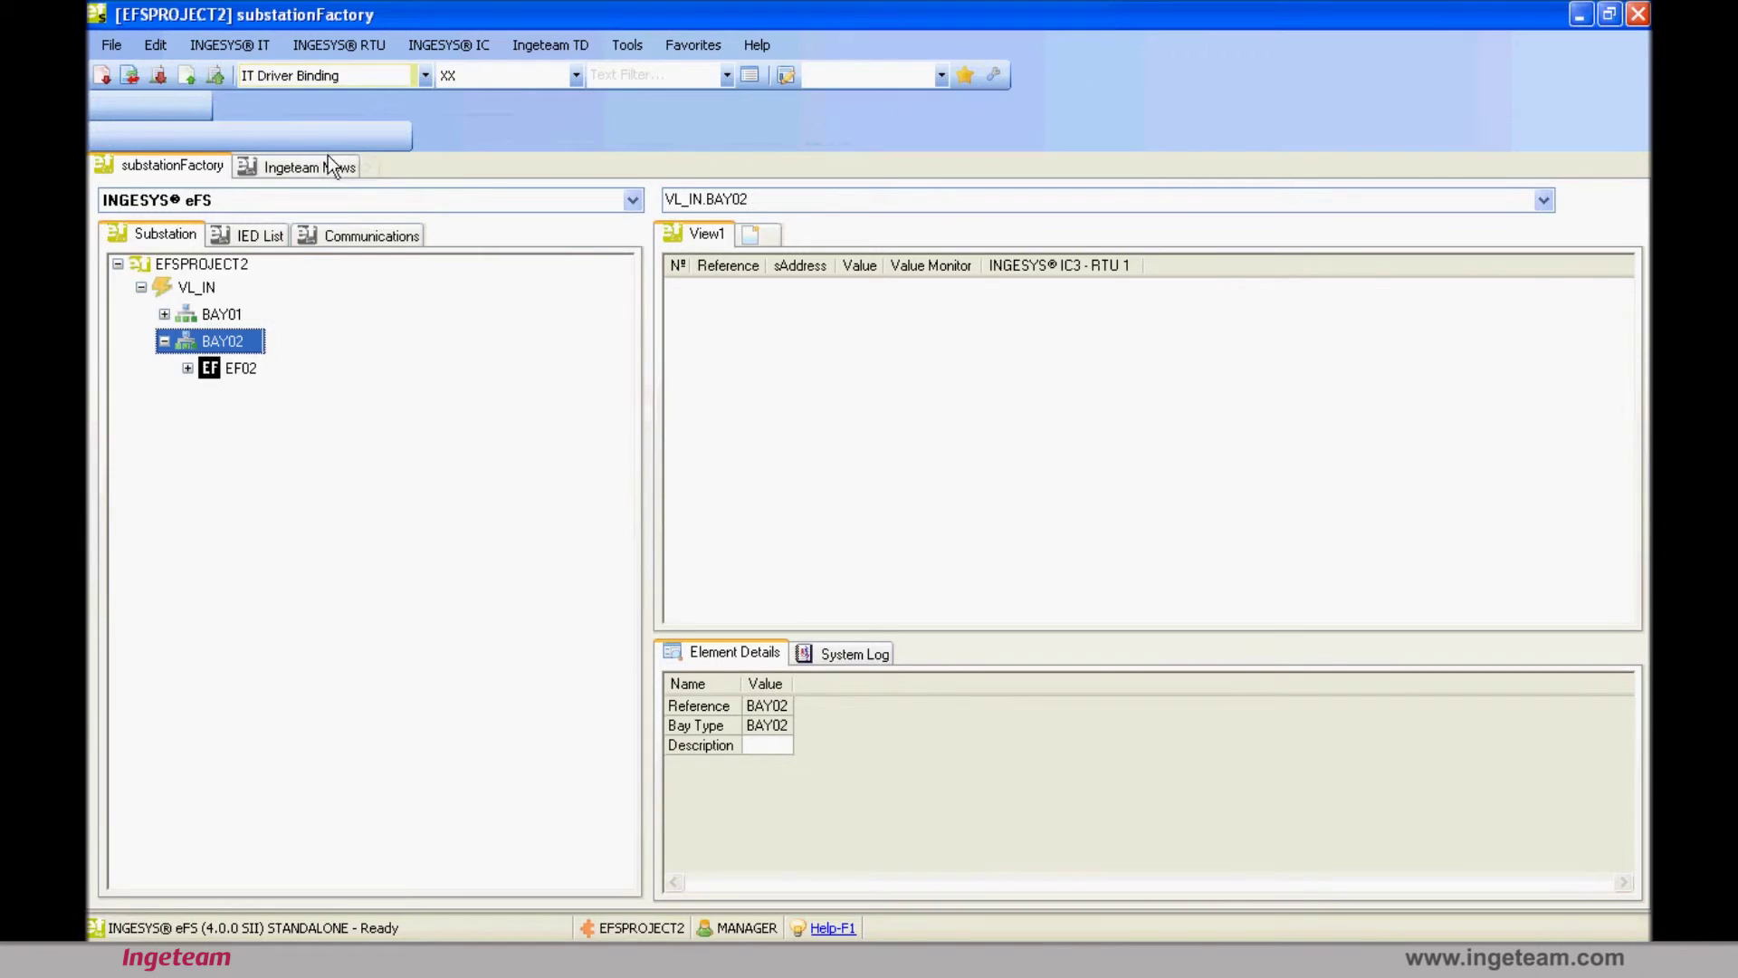
right_click(219, 287)
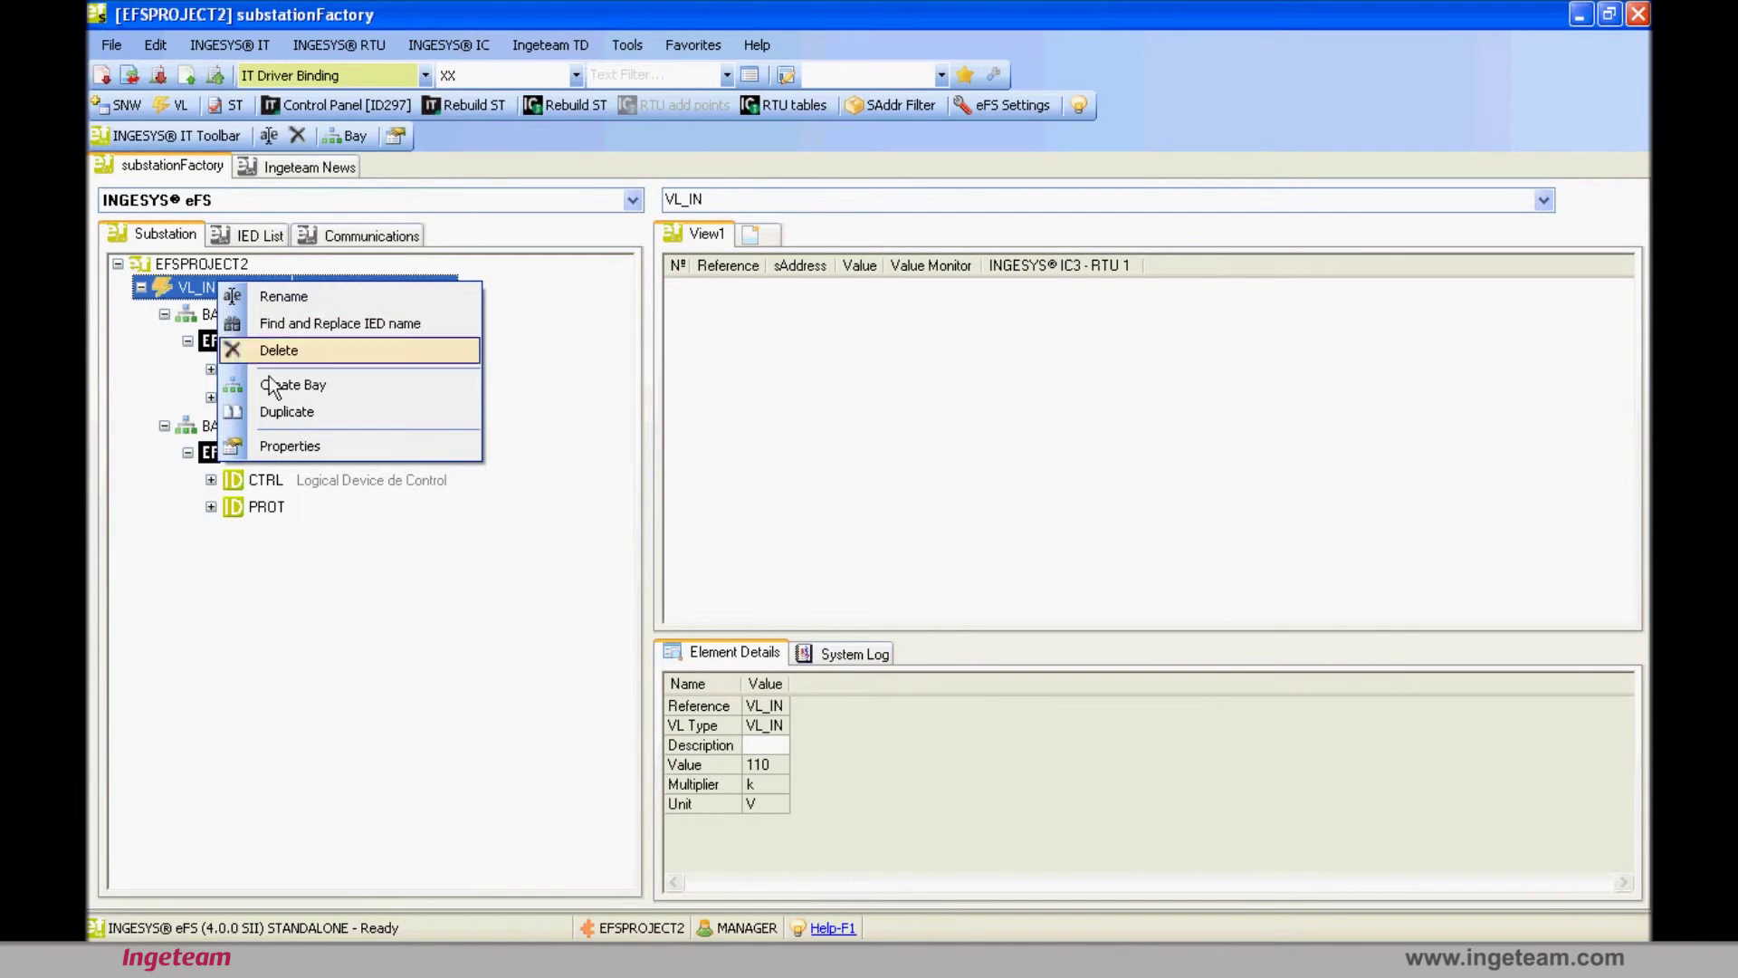
Duplicate voltage level VL_IN as a new voltage level named VL_OUT.
left_click(291, 416)
key("End")
key("BackSpace")
key("BackSpace")
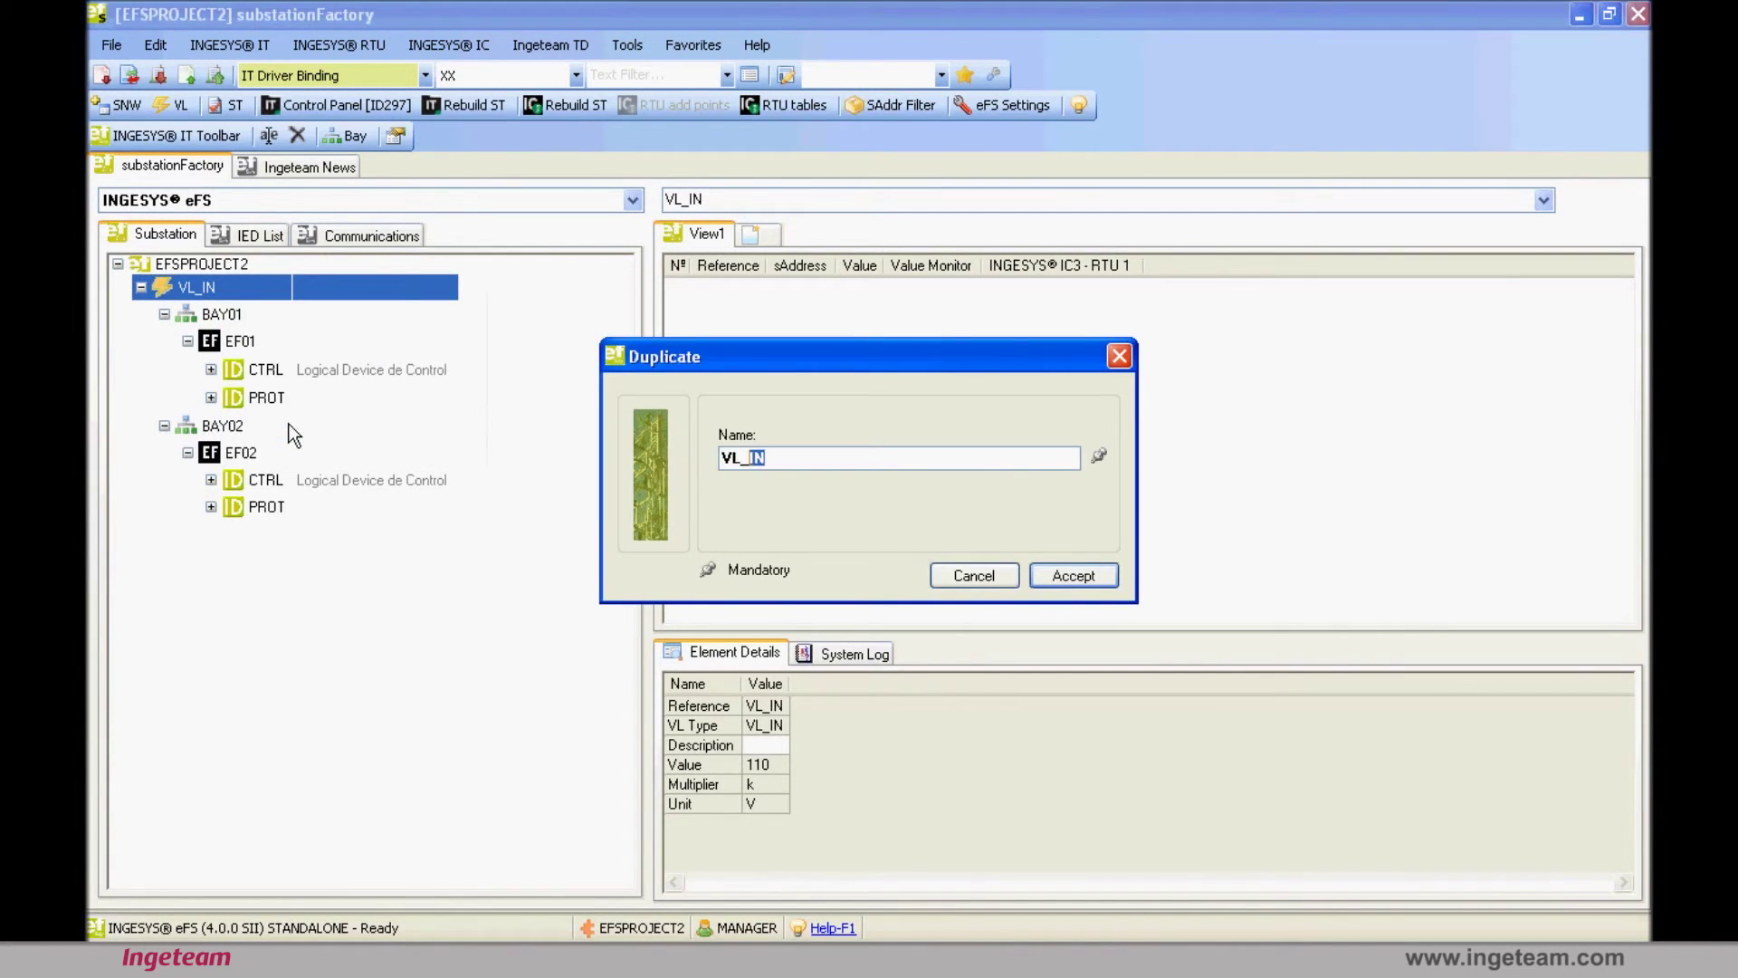
key("Caps_Lock")
type("OUT")
key("Return")
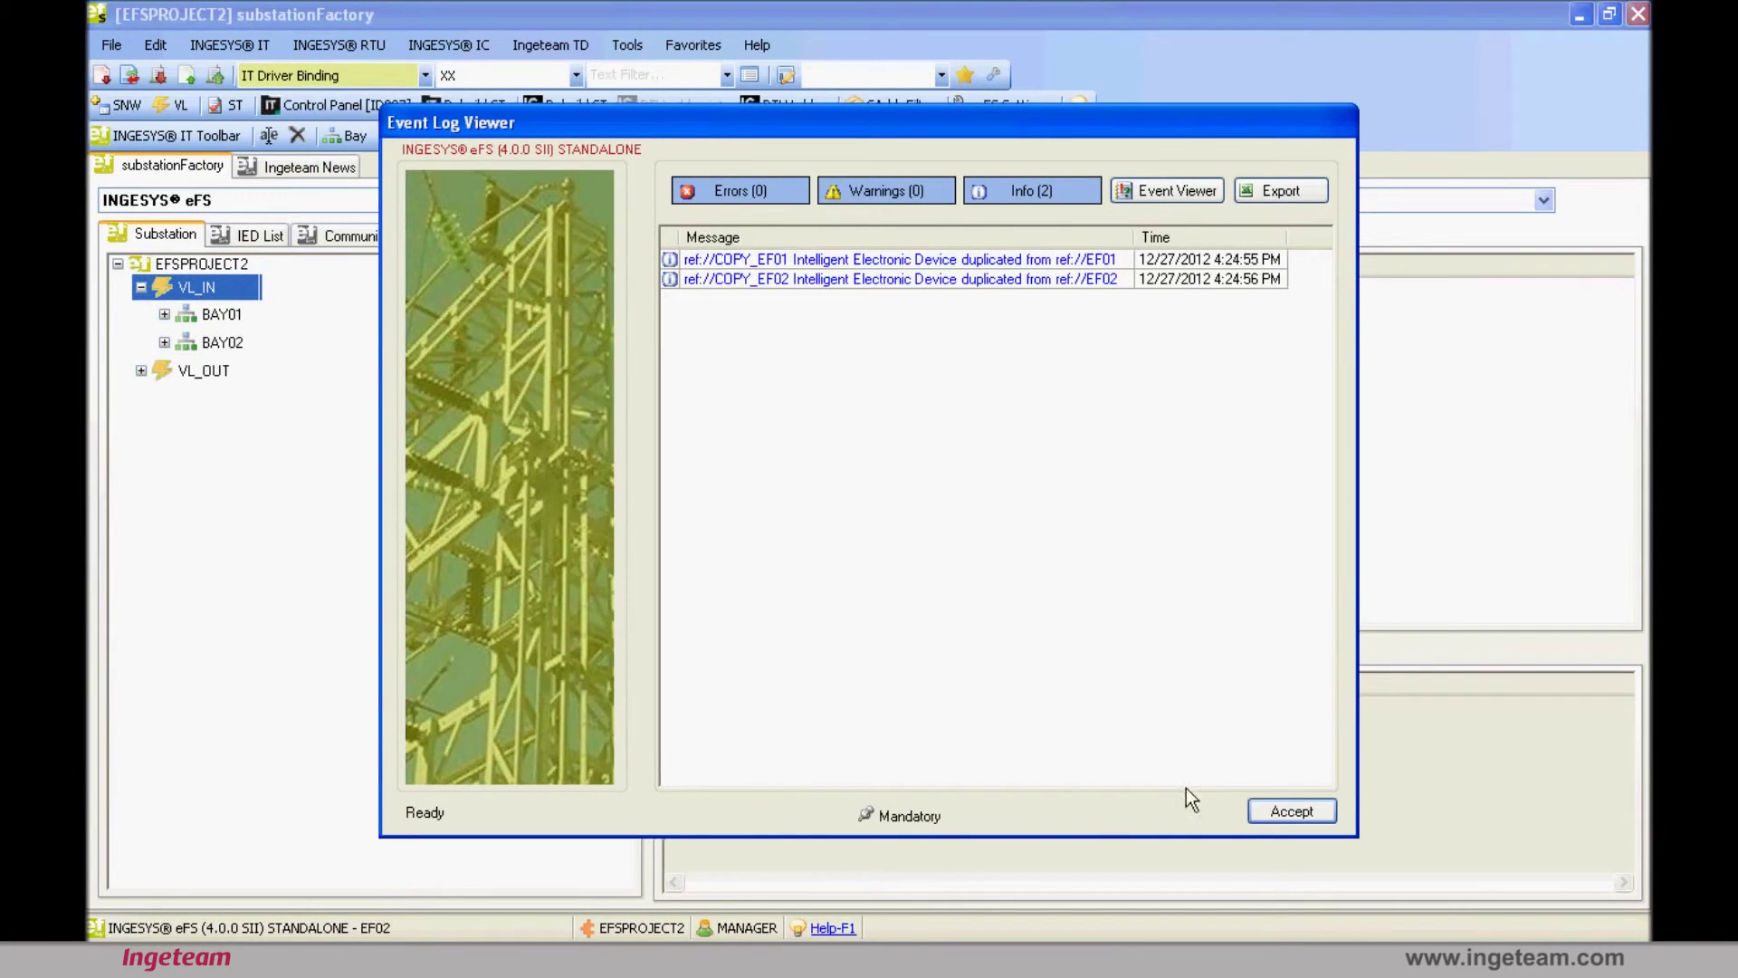
left_click(1317, 813)
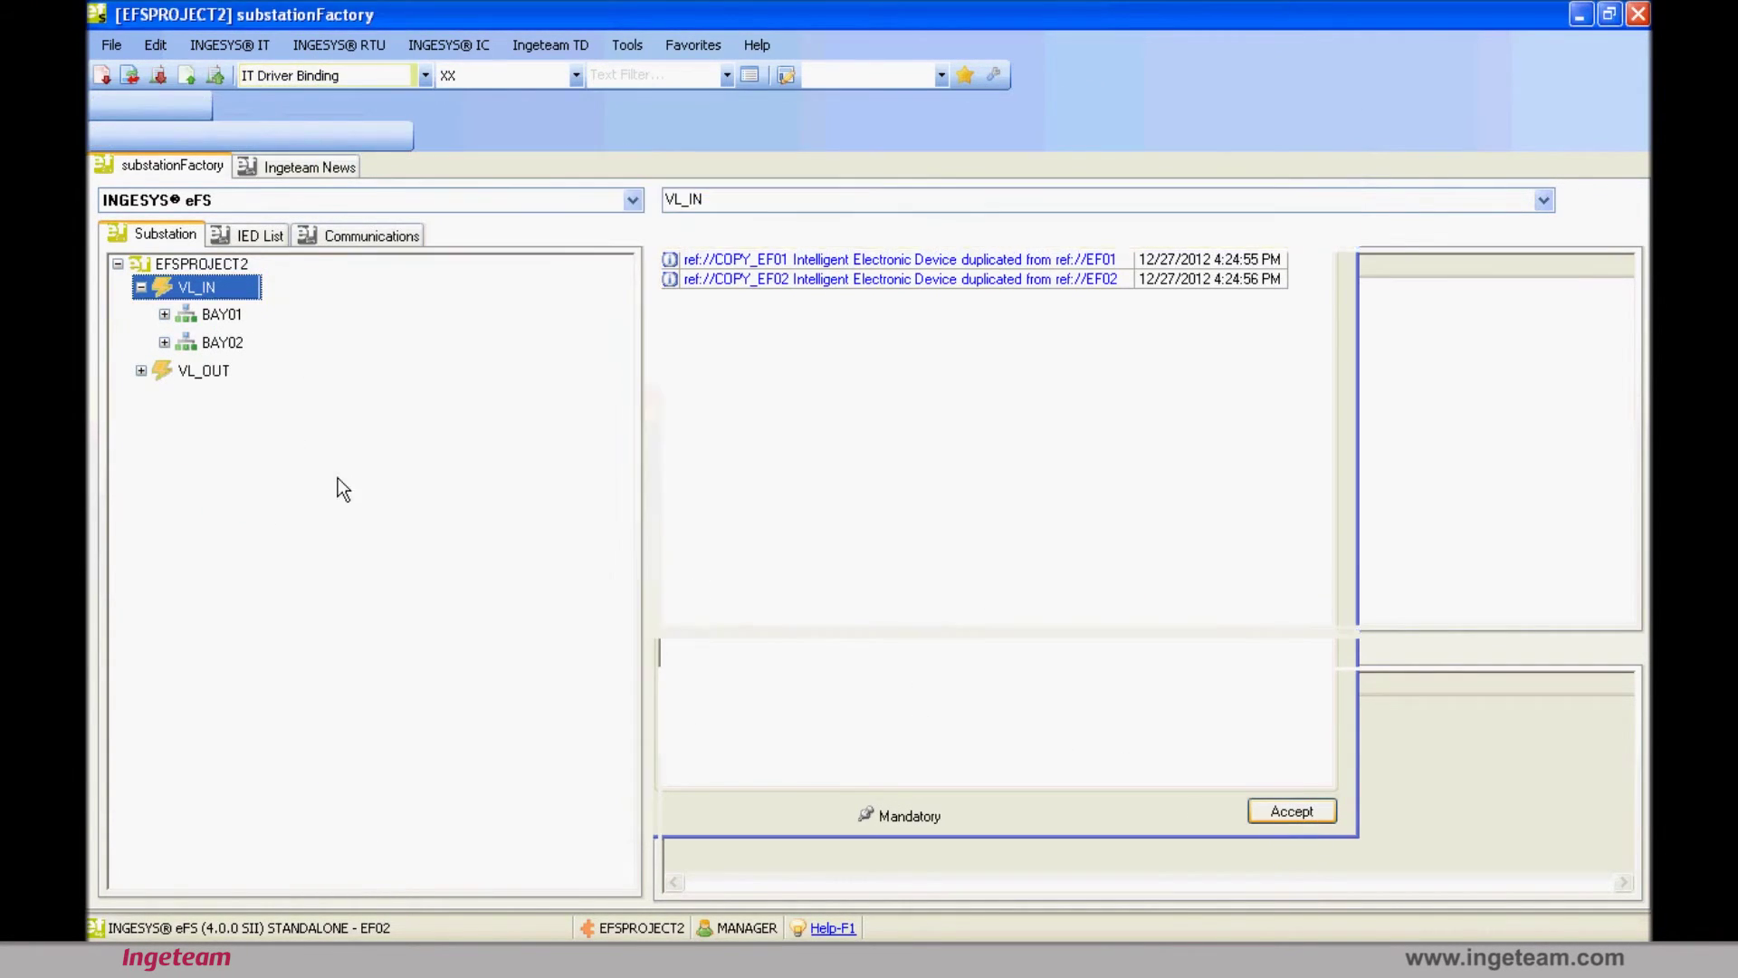
Expand all bays under VL_IN and VL_OUT to show devices EF01 through EF04.
double_click(155, 379)
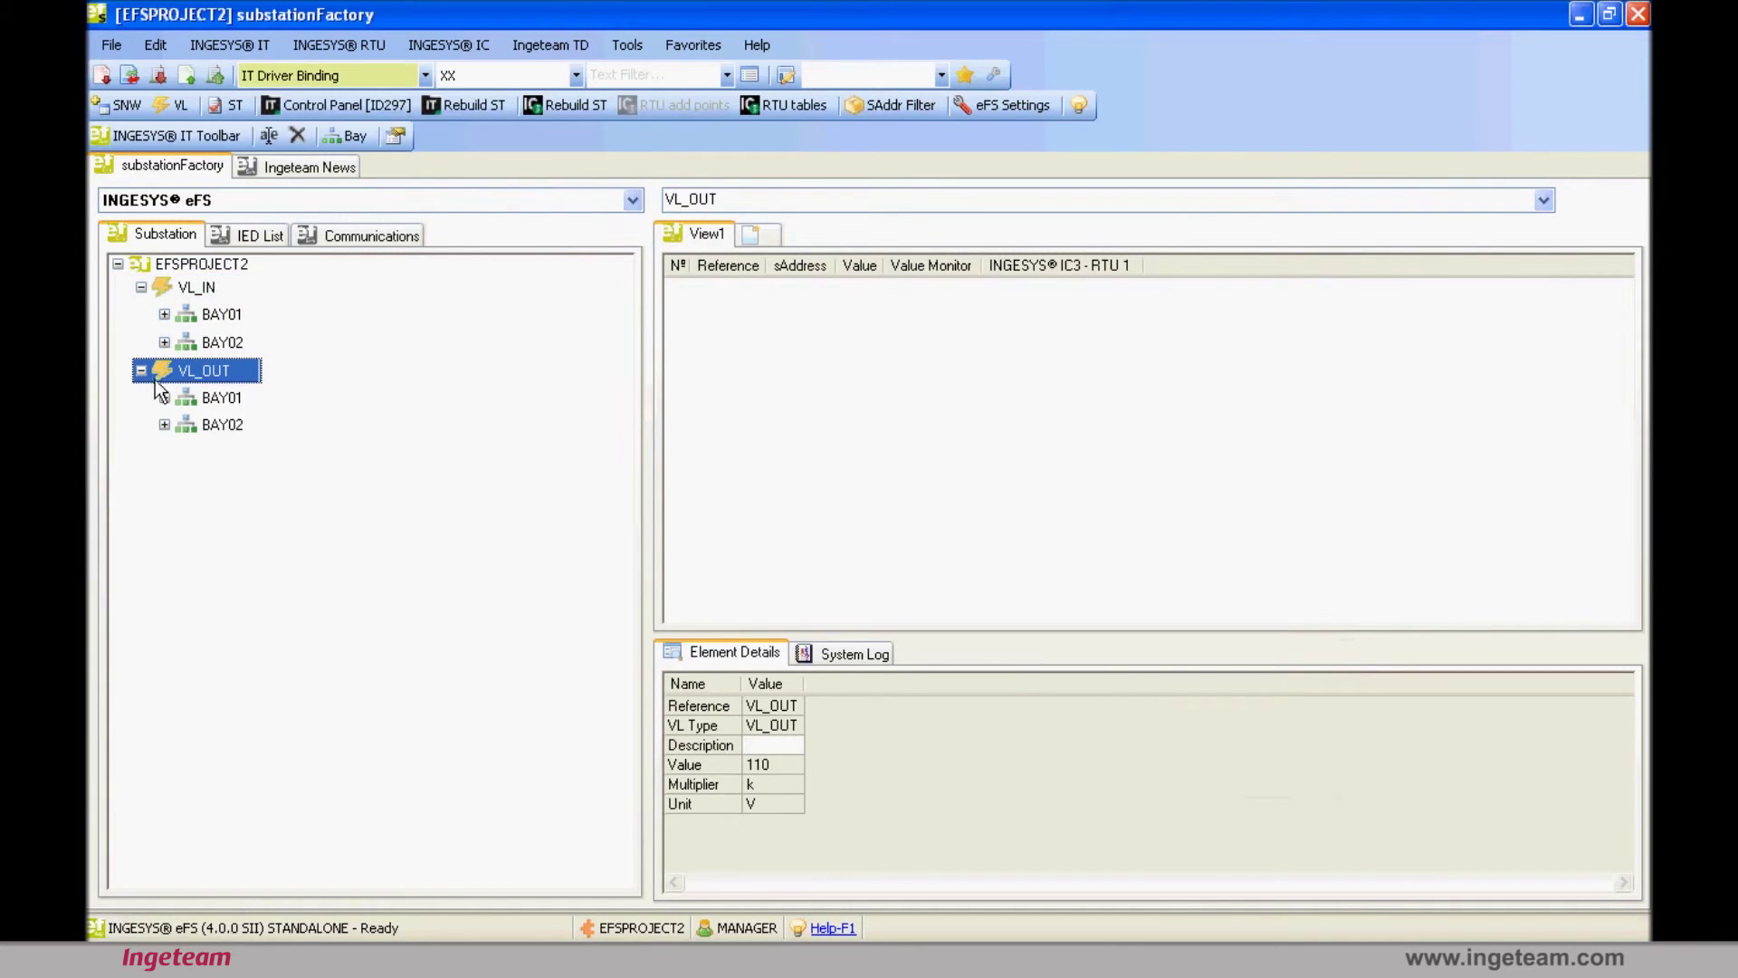
left_click(219, 399)
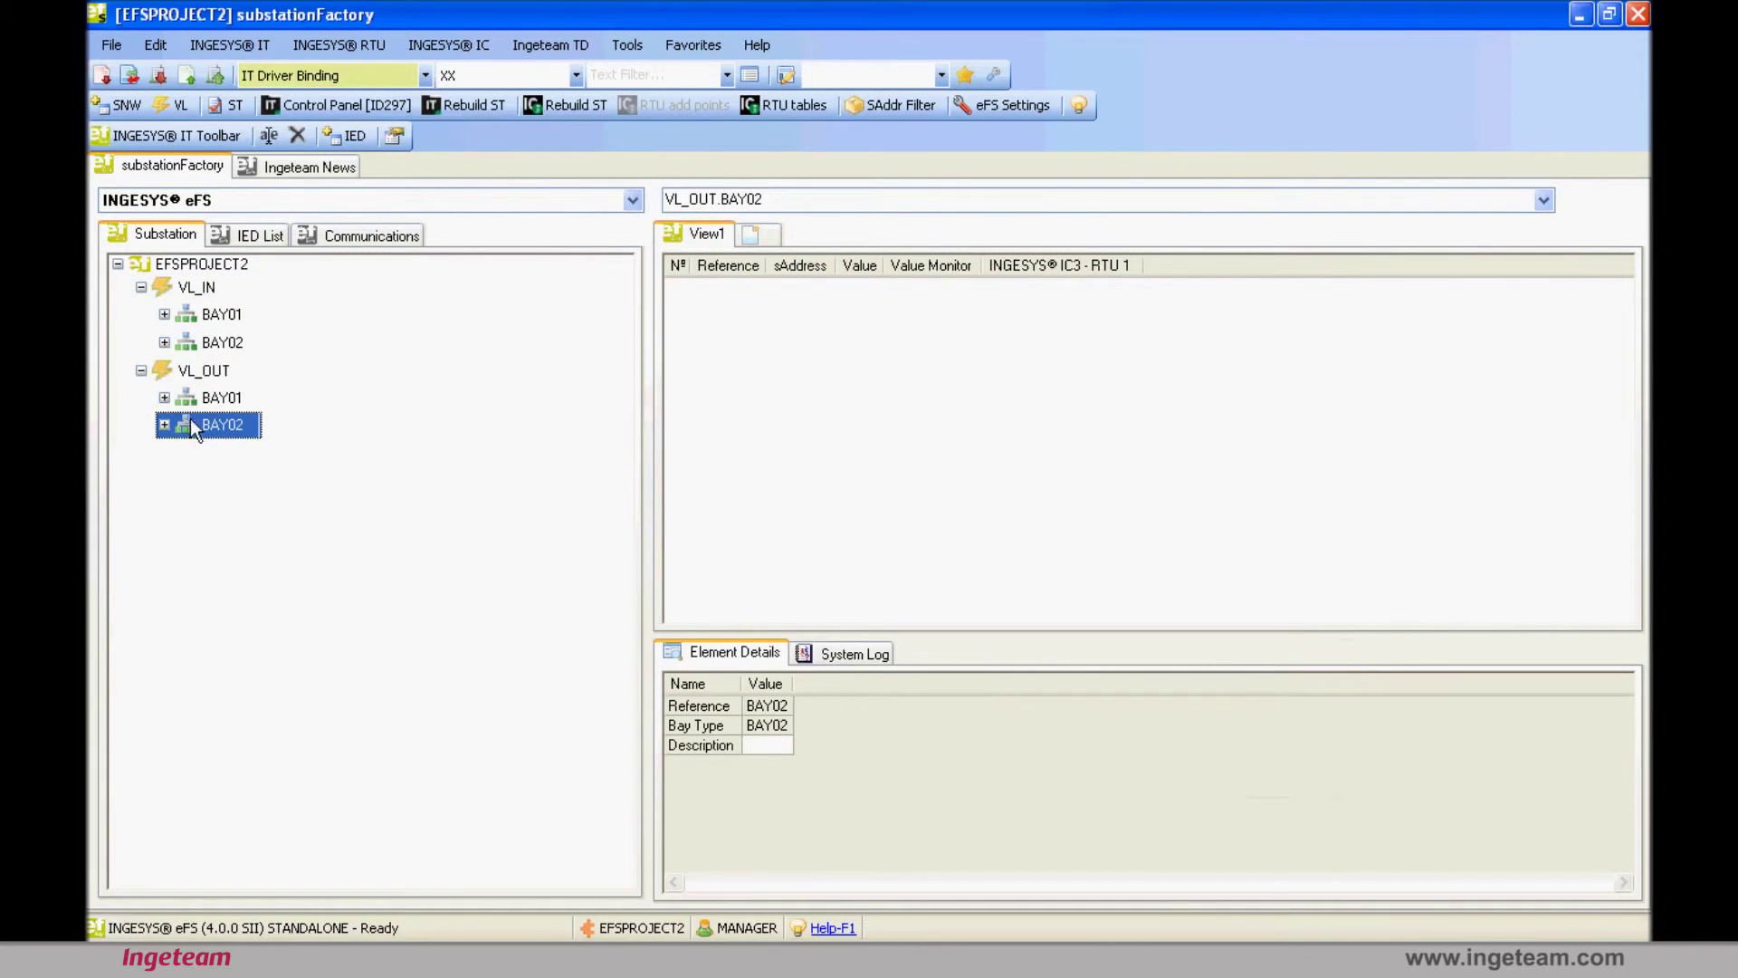
key("Right")
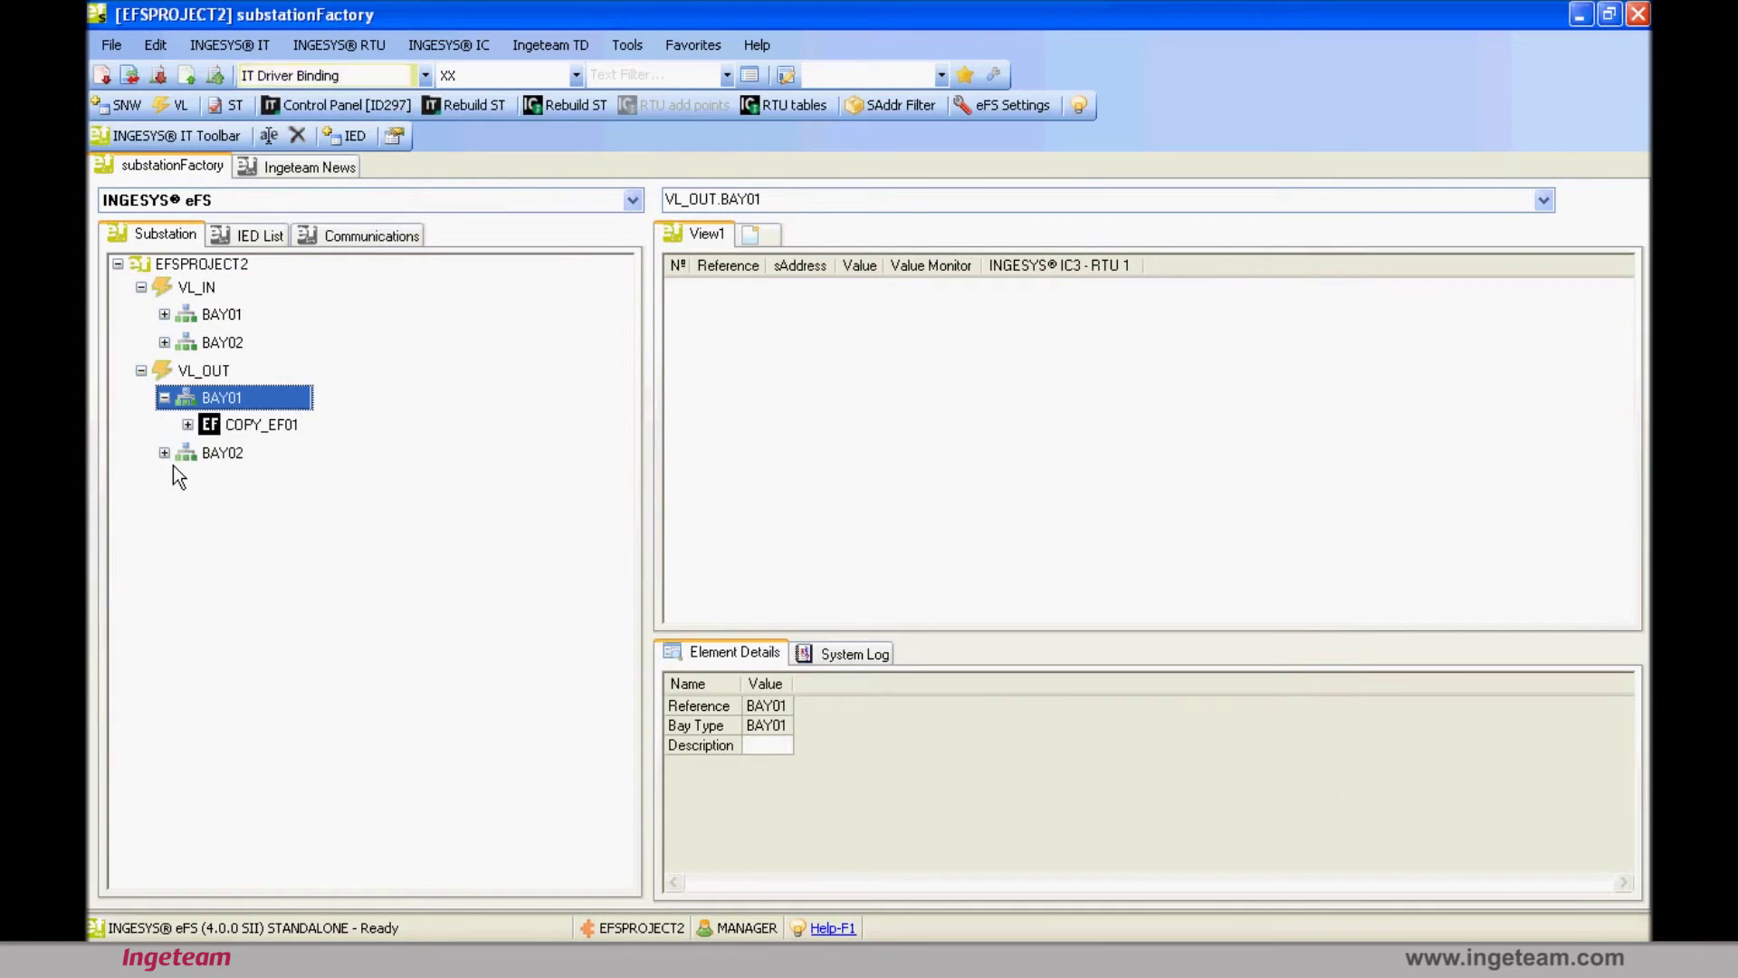
double_click(174, 458)
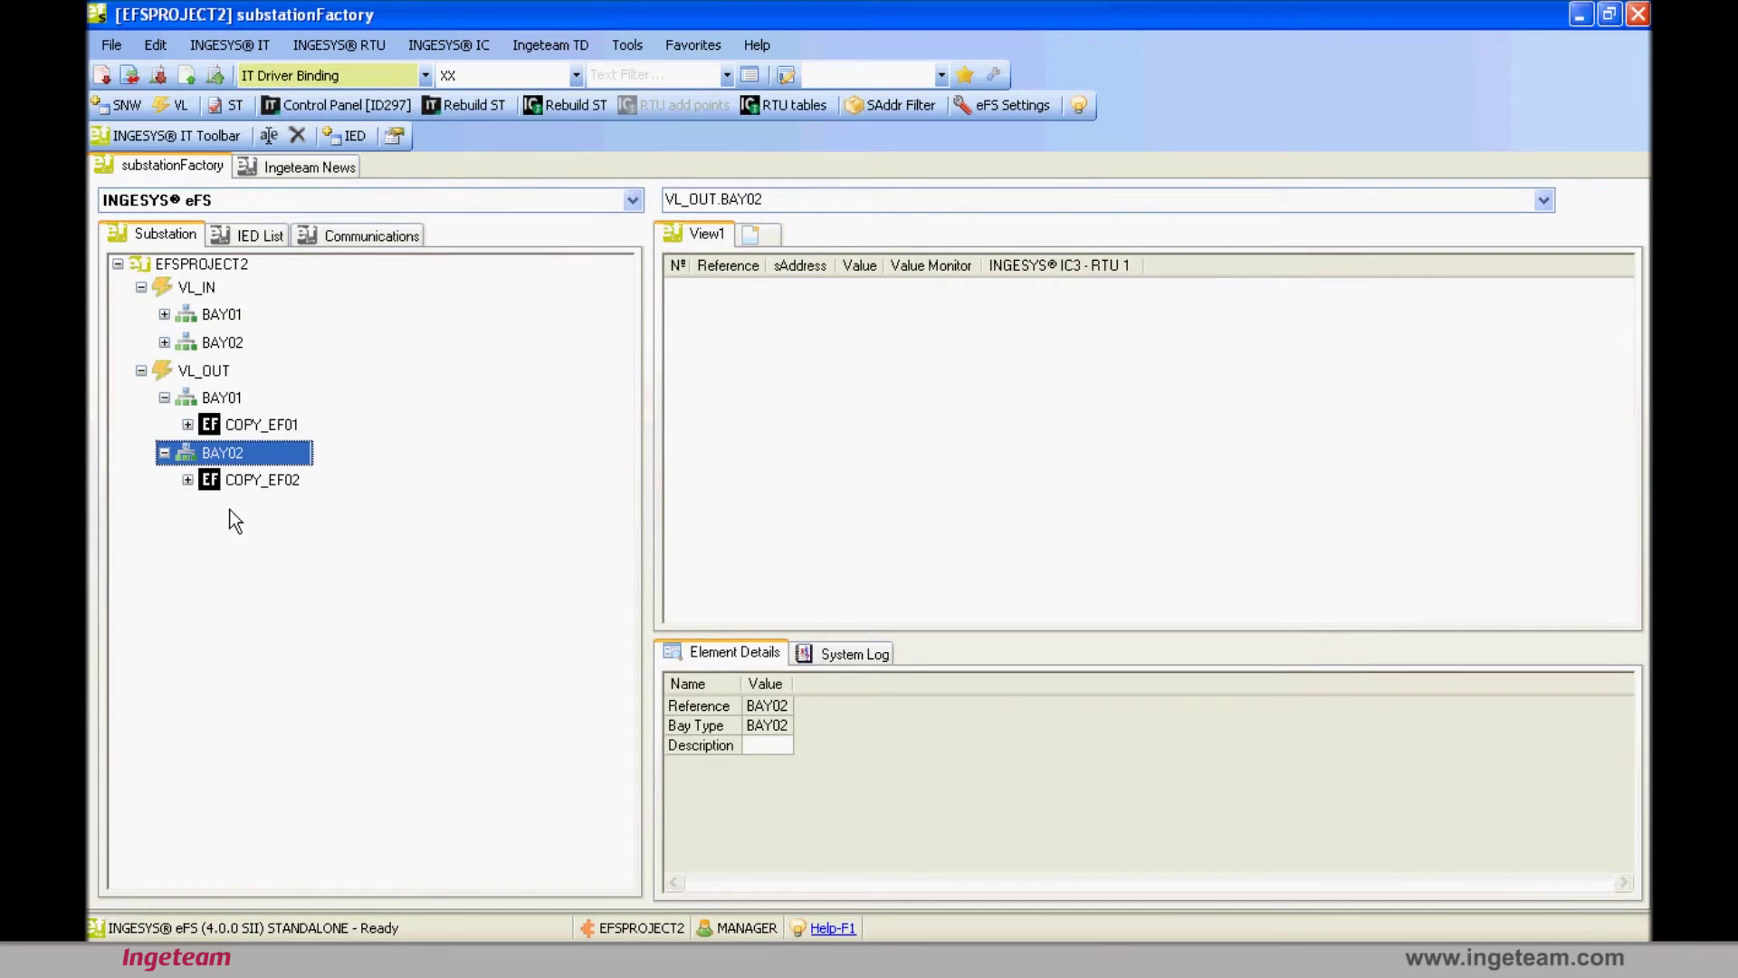
double_click(172, 317)
left_click(209, 353)
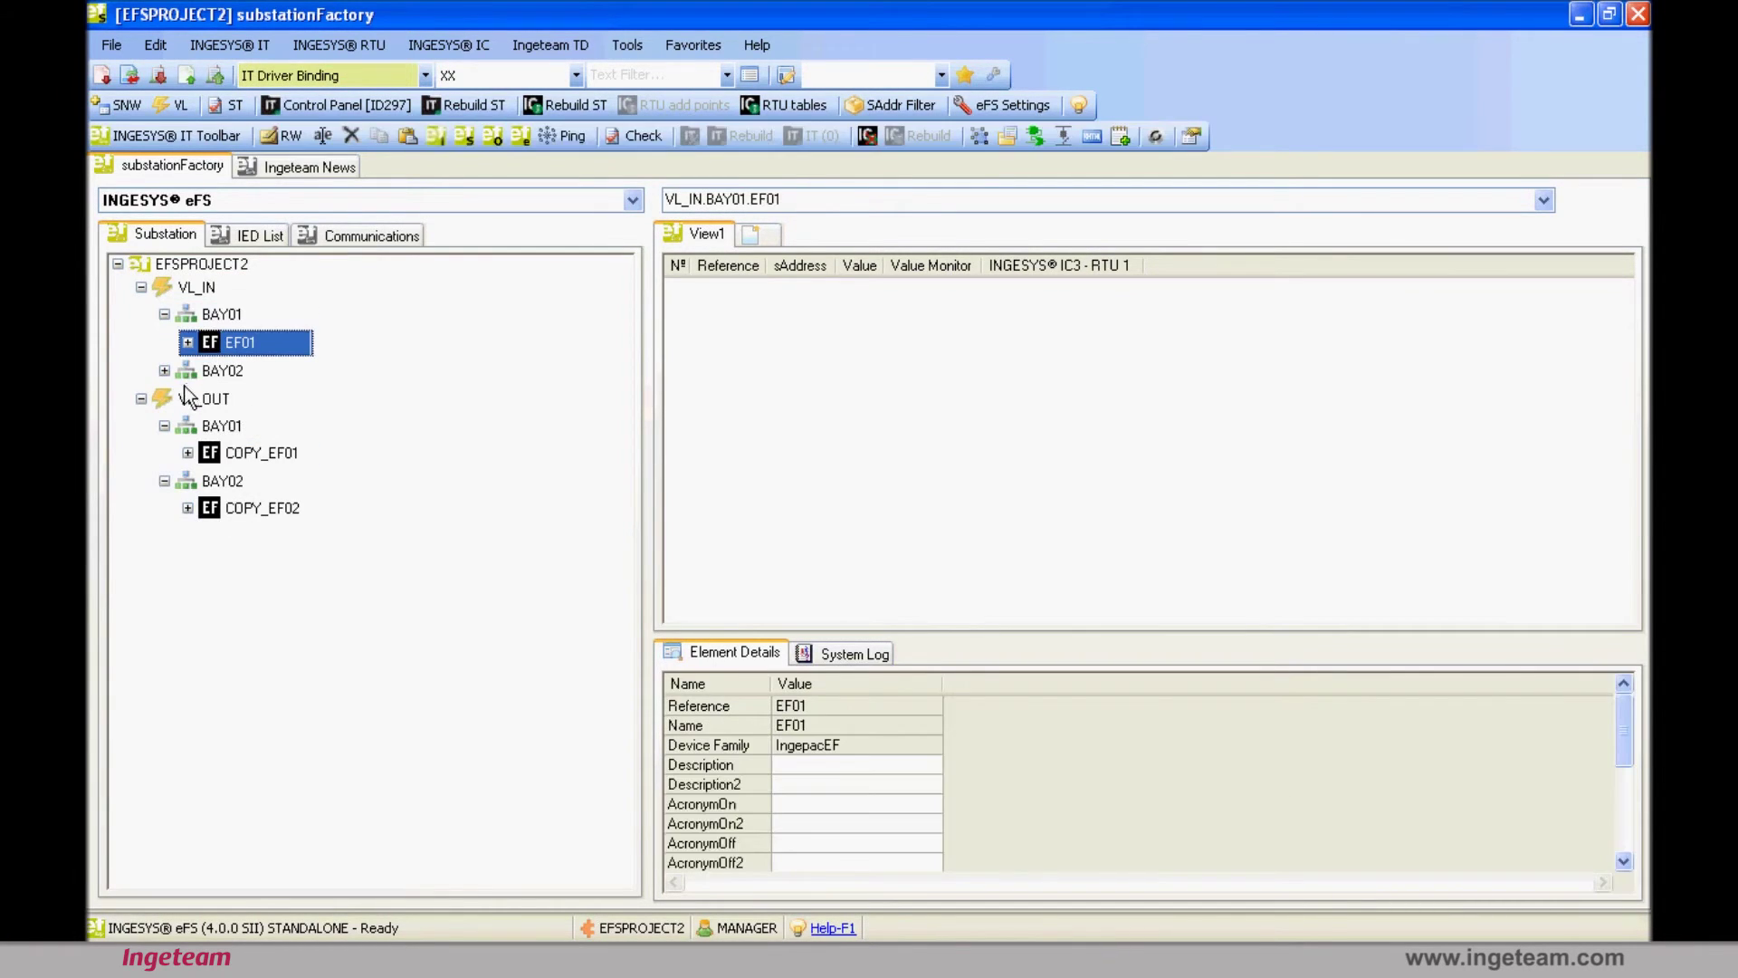
double_click(174, 371)
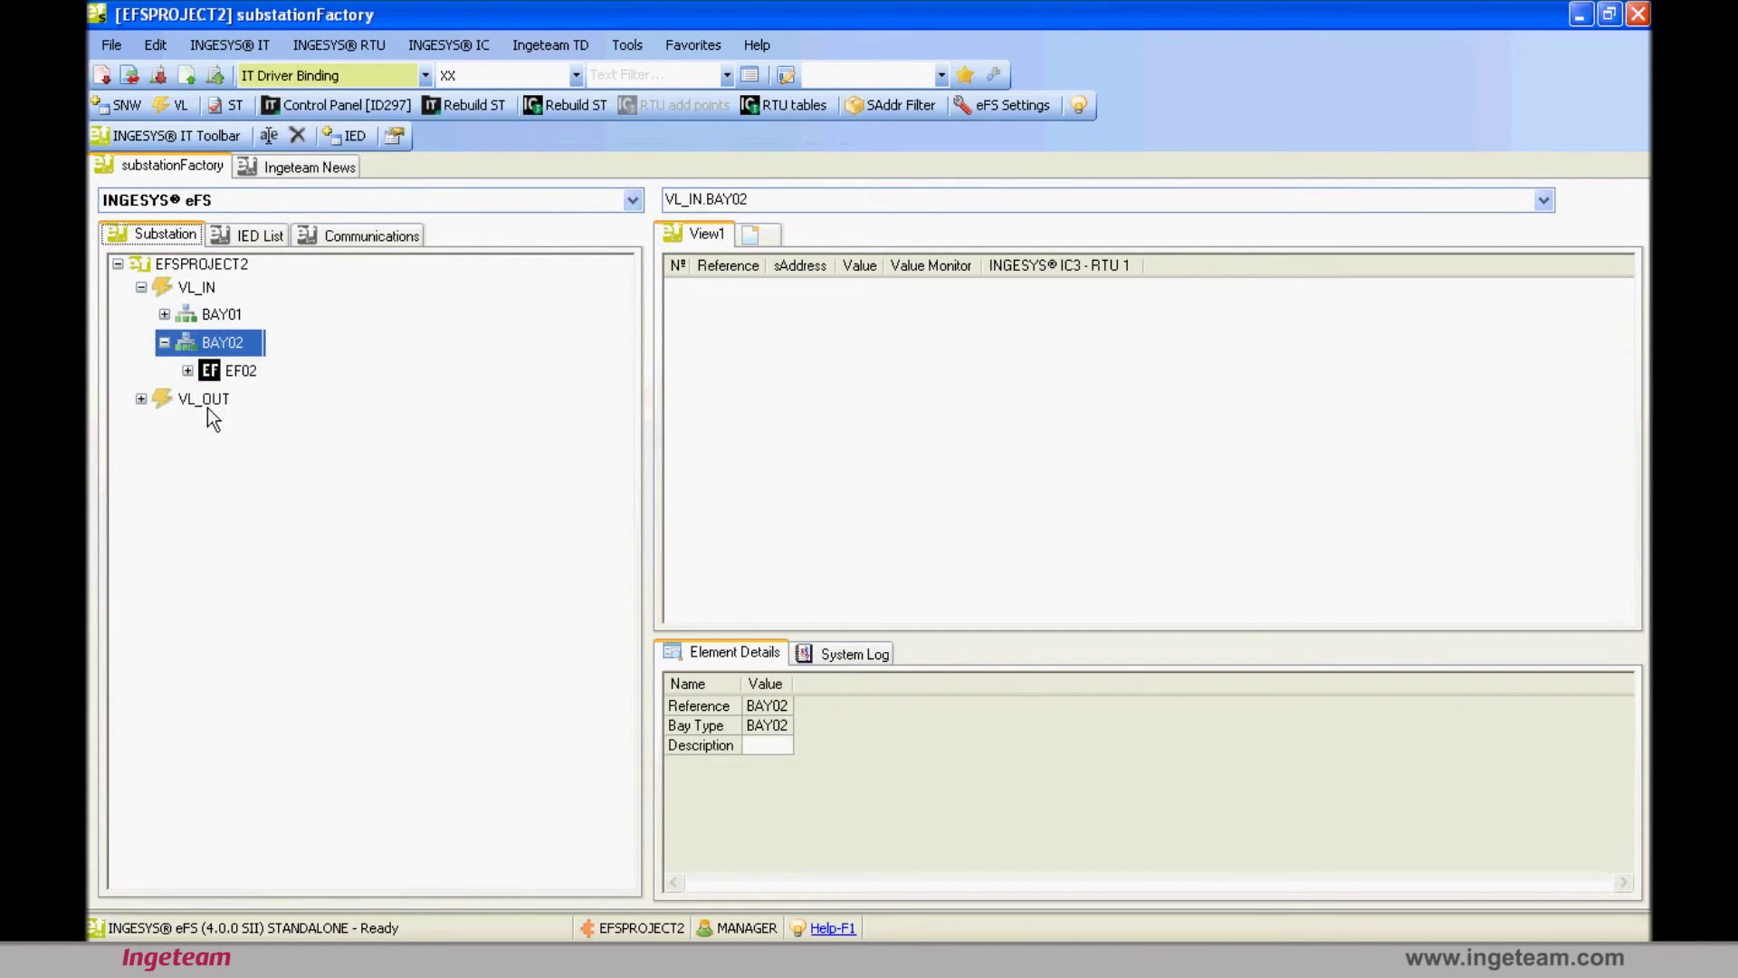
double_click(156, 404)
double_click(185, 429)
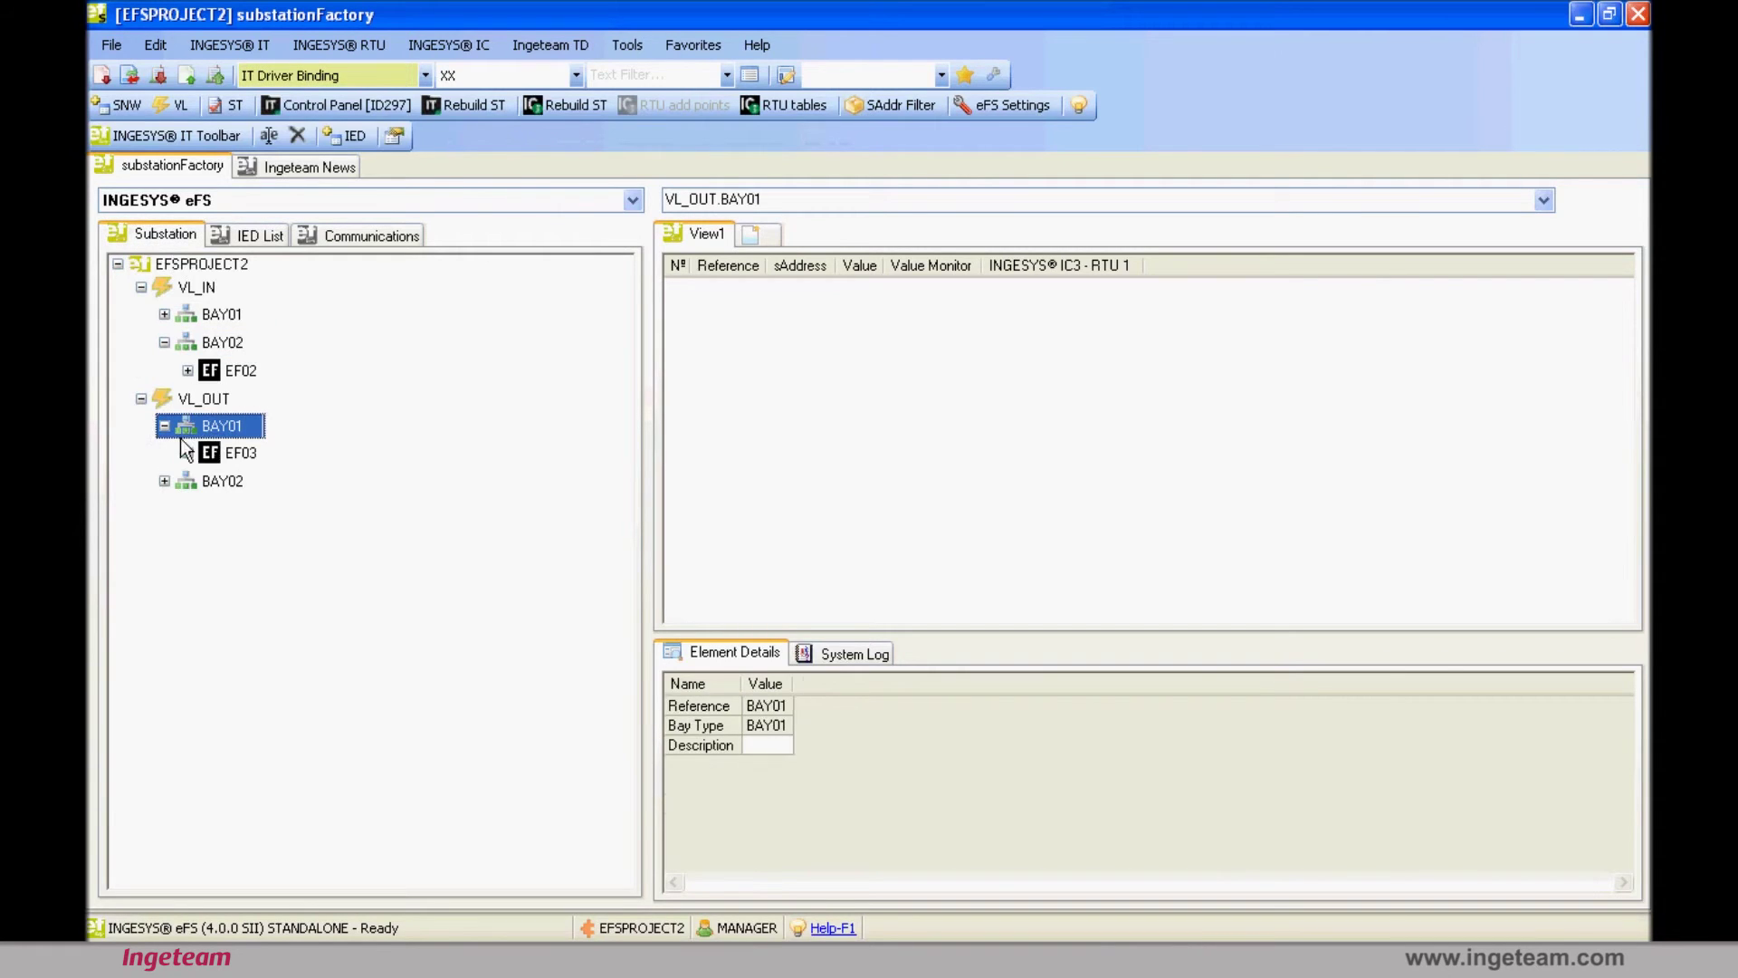
double_click(175, 491)
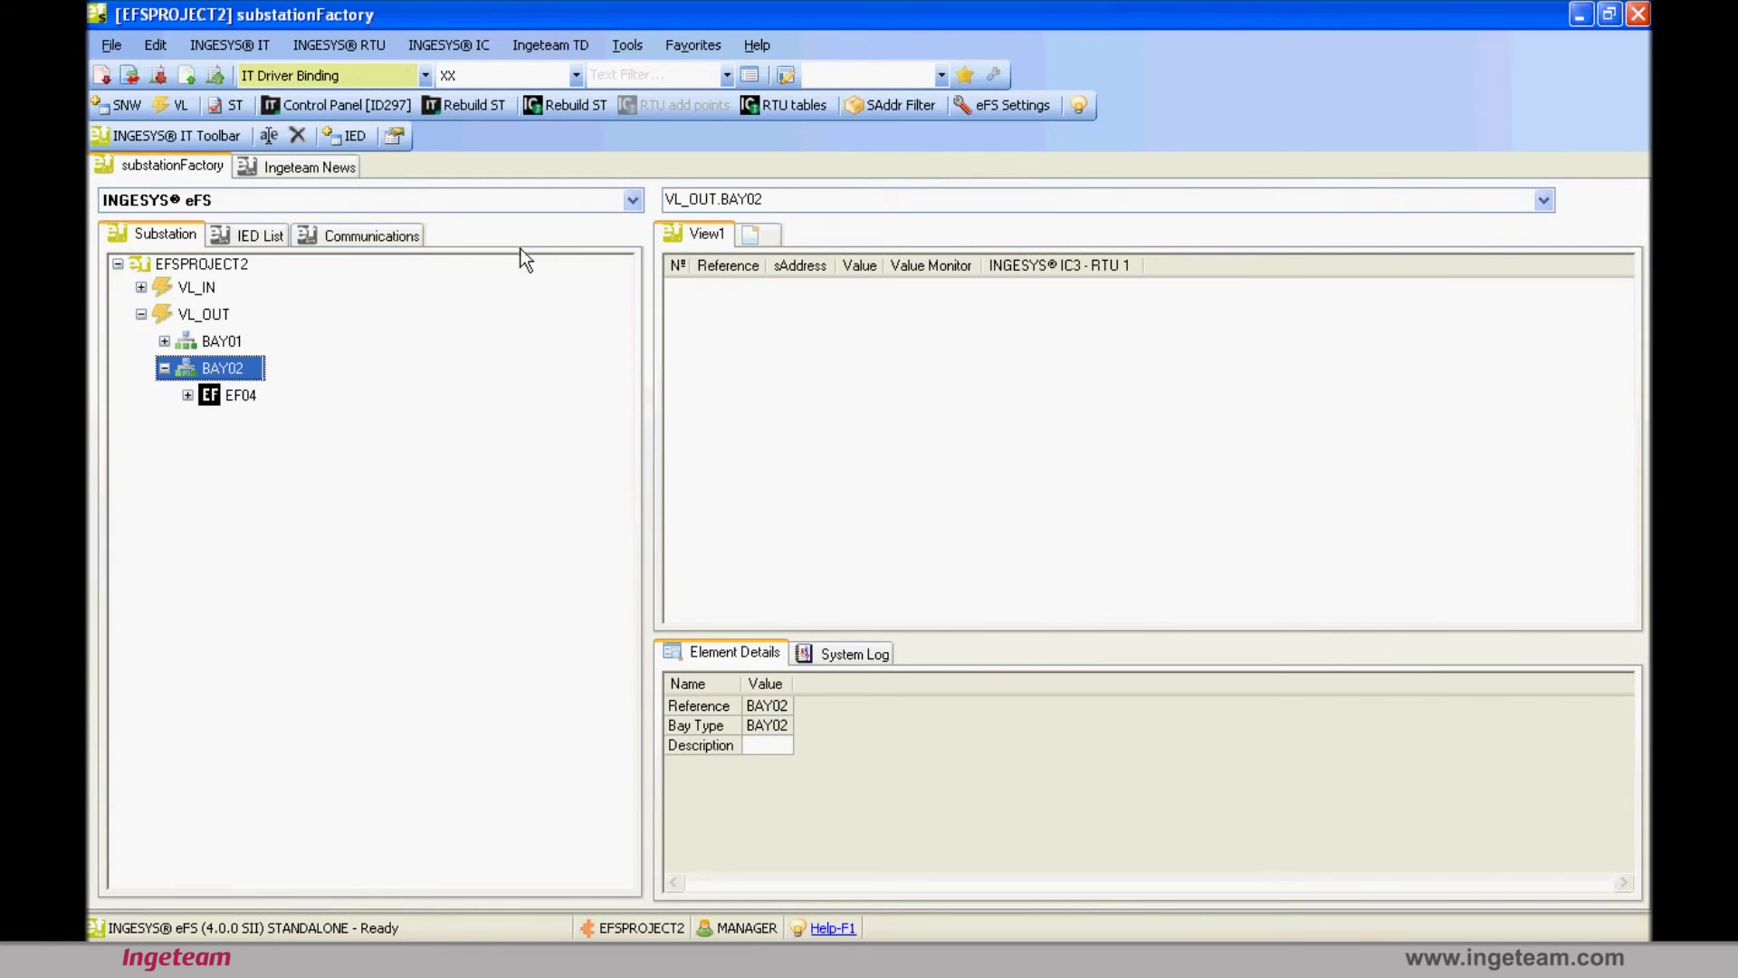
double_click(201, 407)
Delete the PROT logical device from the INGETEAM_EF_v0 device model.
left_click(271, 458)
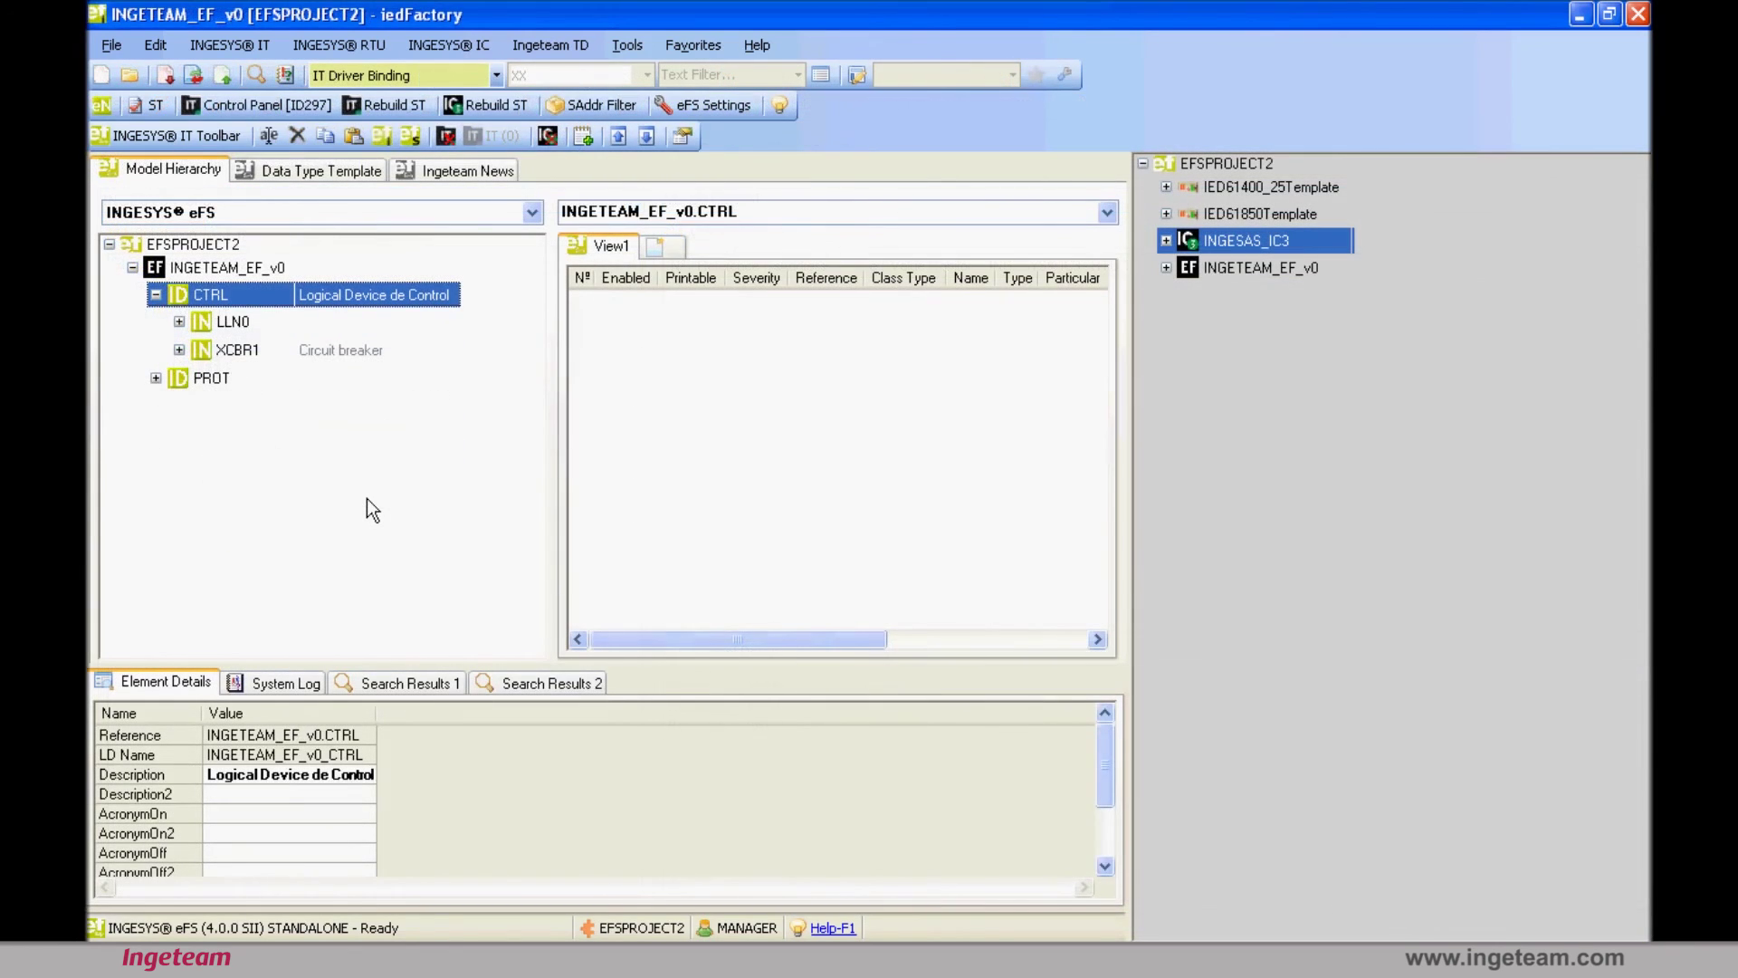
left_click(221, 392)
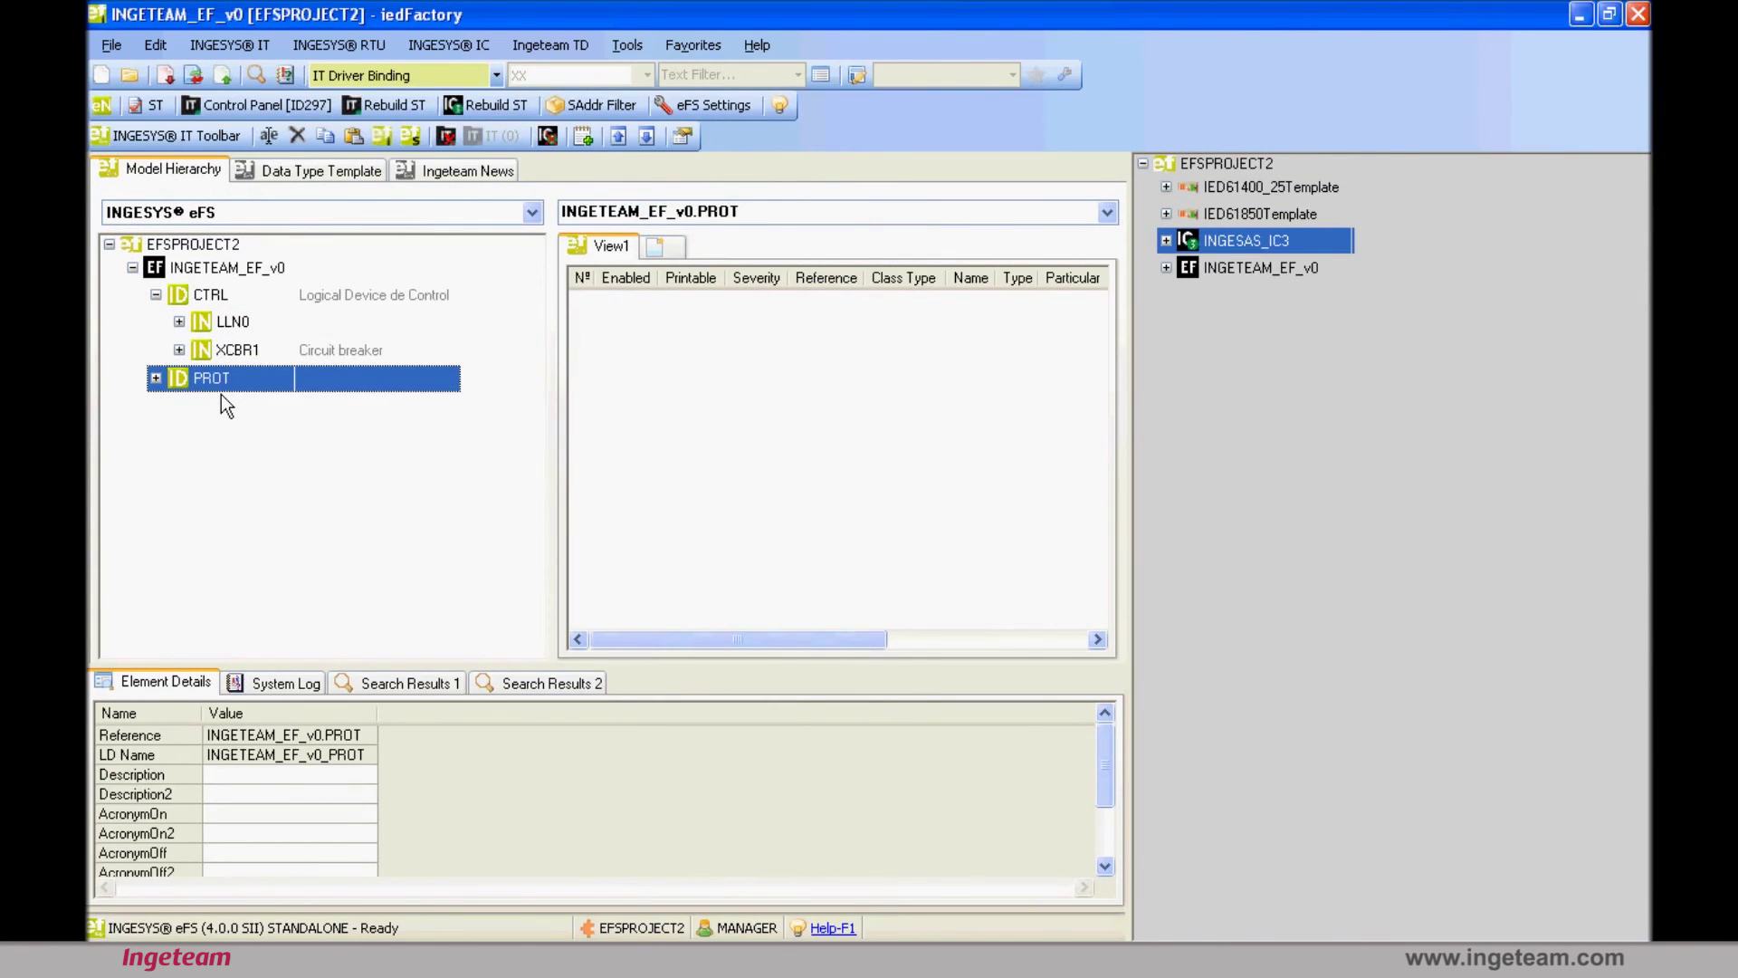
left_click(315, 141)
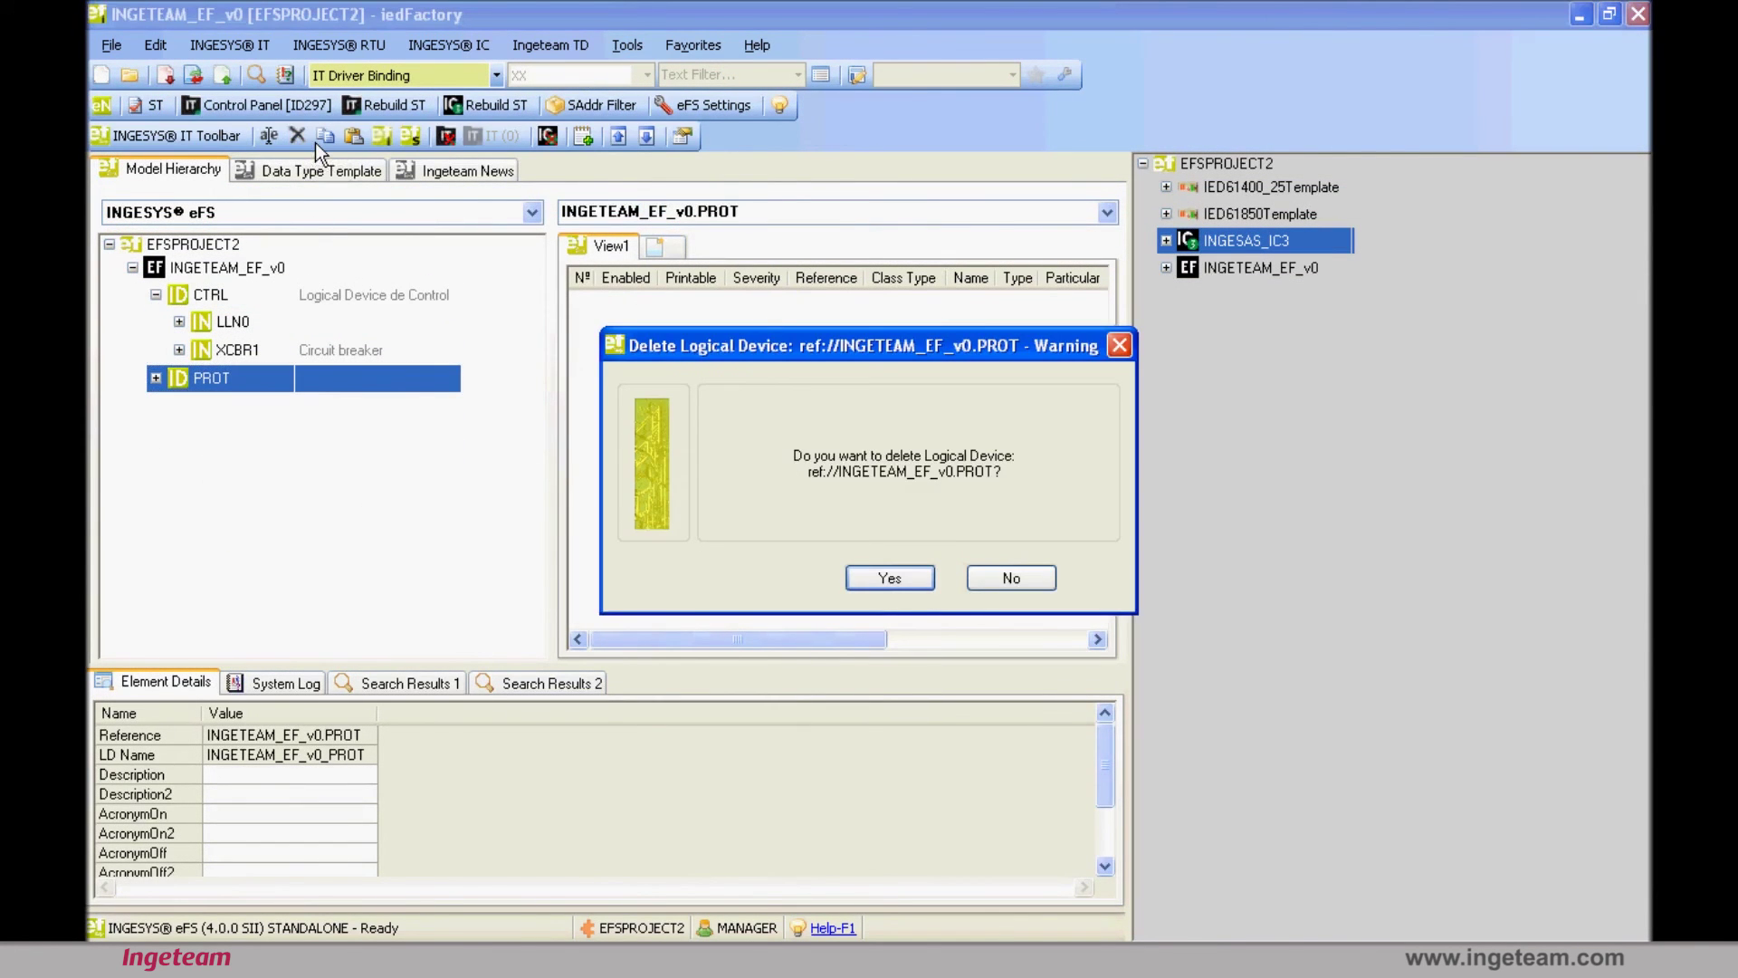
left_click(895, 579)
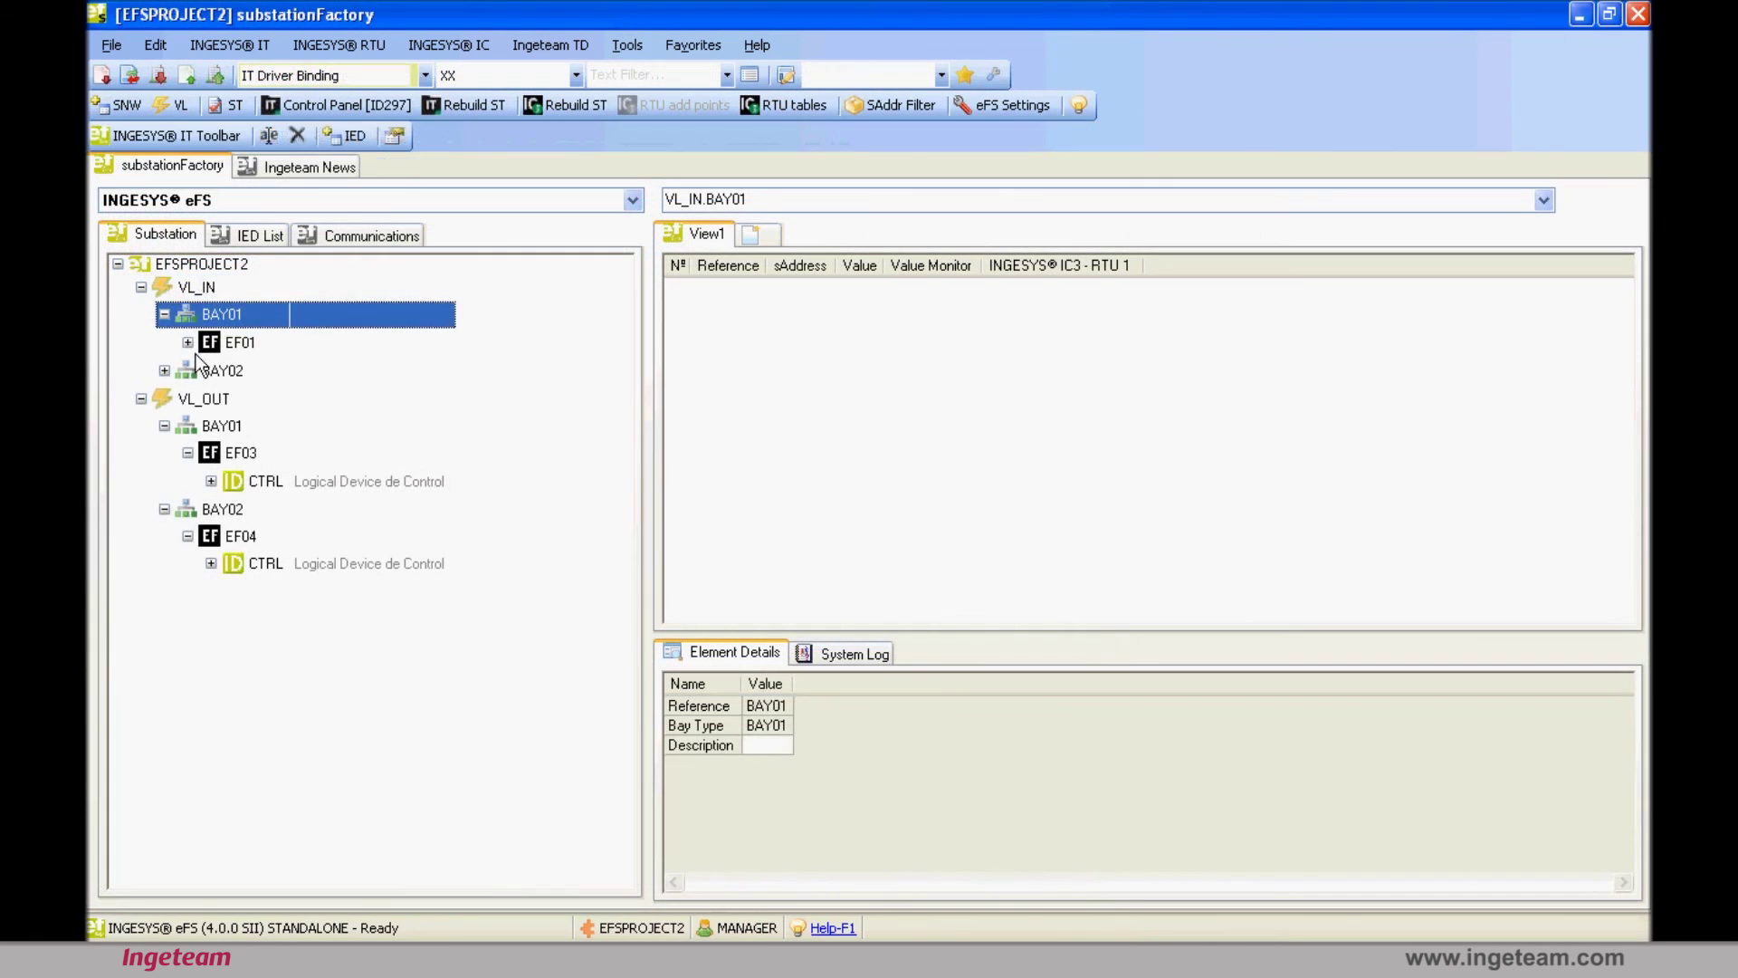
Expand EF01 and EF02 under VL_IN to confirm they list only CTRL.
double_click(195, 354)
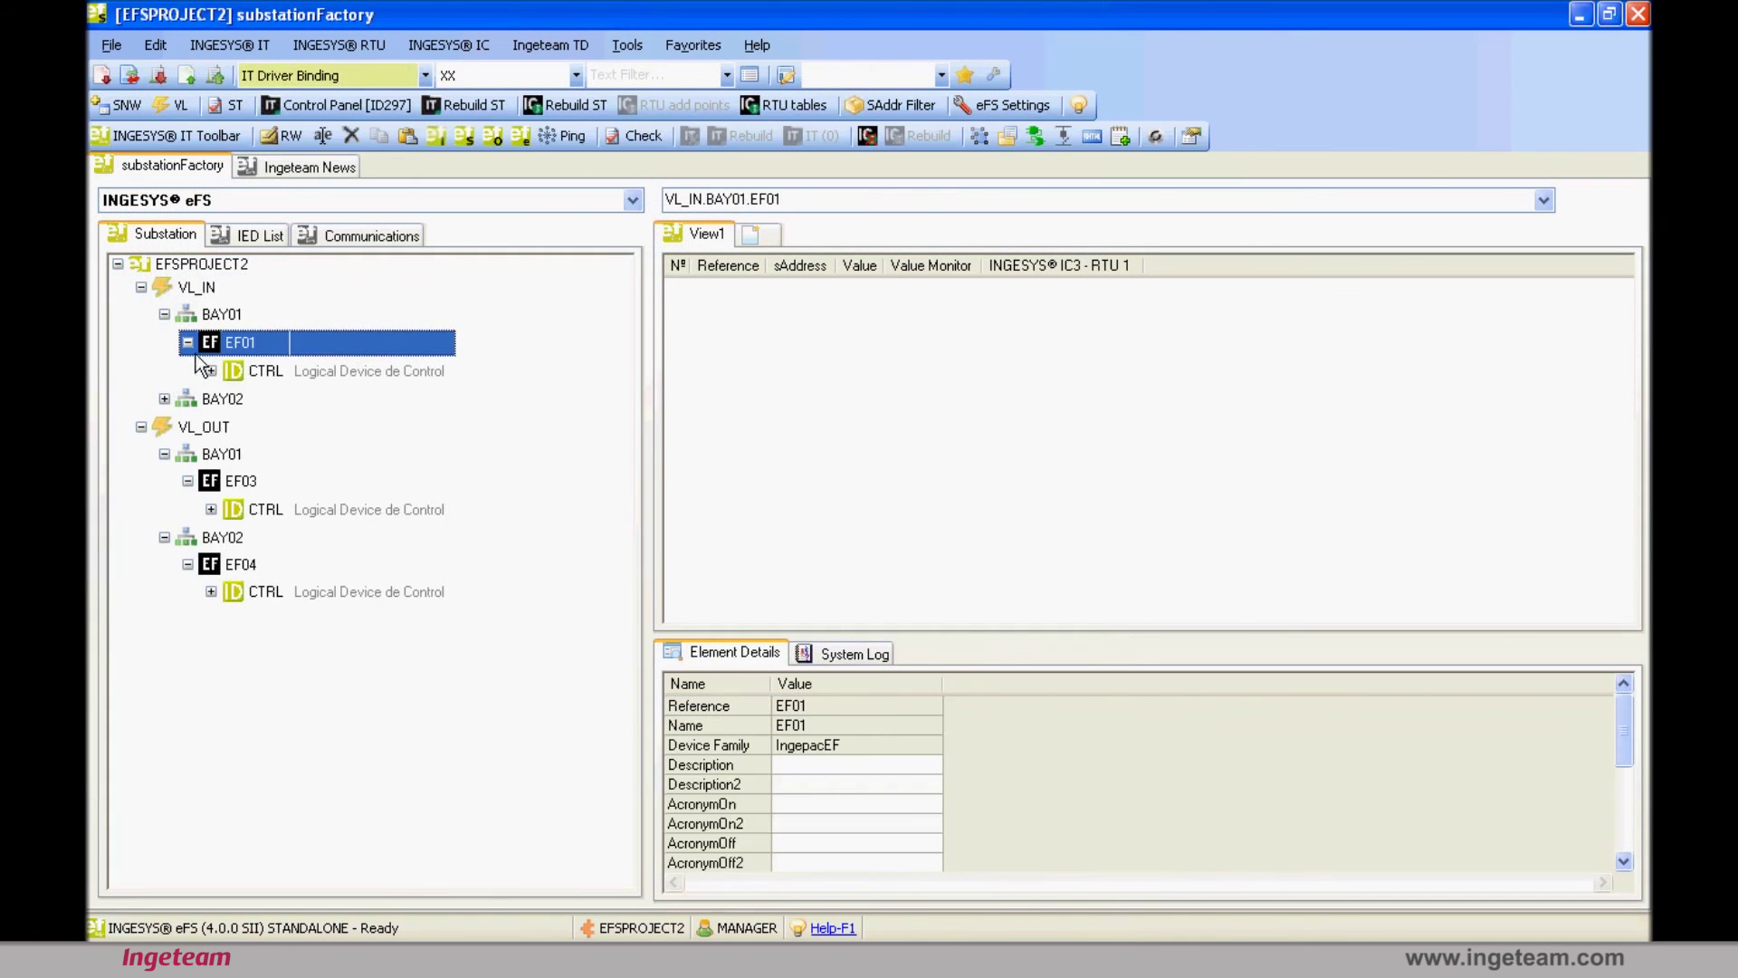
double_click(177, 407)
double_click(200, 436)
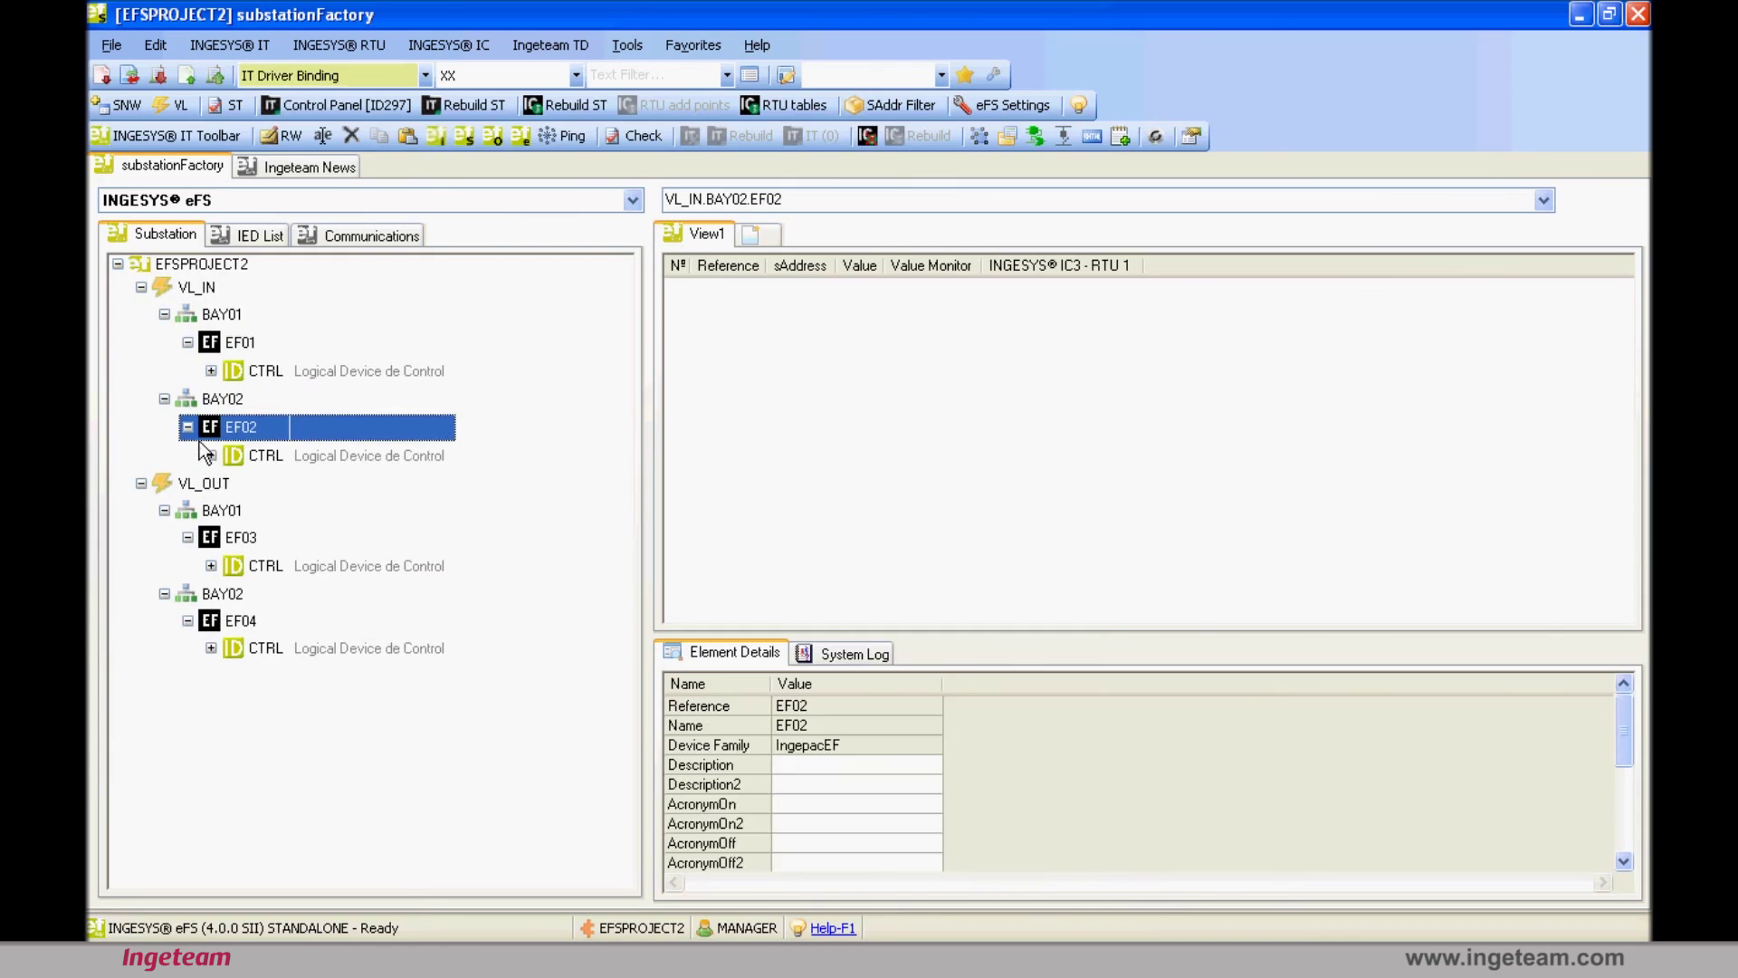